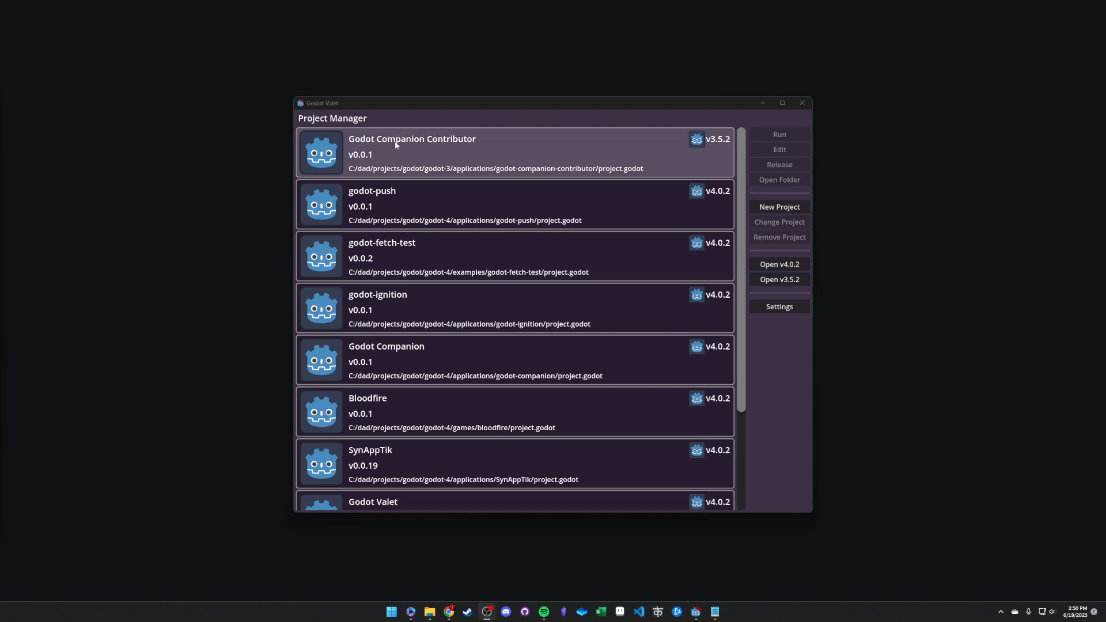
Step: Open the Godot v4.0.2 project manager and arrange its window beside the Godot Valet window
{"action": "left_click_drag", "start_coordinate": [447, 100], "coordinate": [281, 102]}
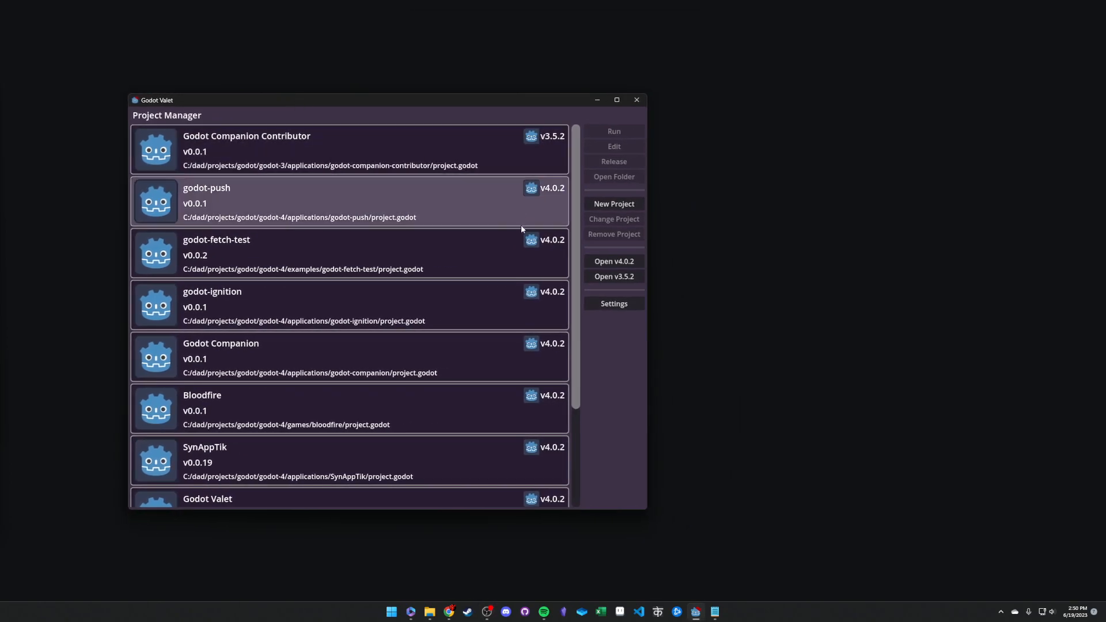
{"action": "left_click", "coordinate": [627, 262]}
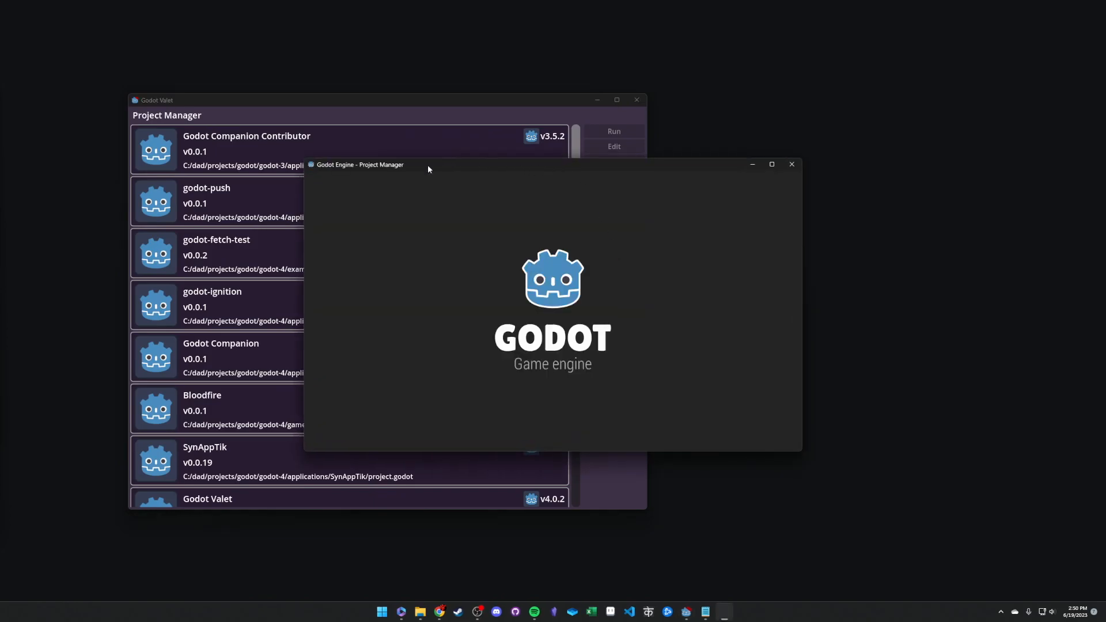
{"action": "left_click_drag", "start_coordinate": [395, 167], "coordinate": [648, 154]}
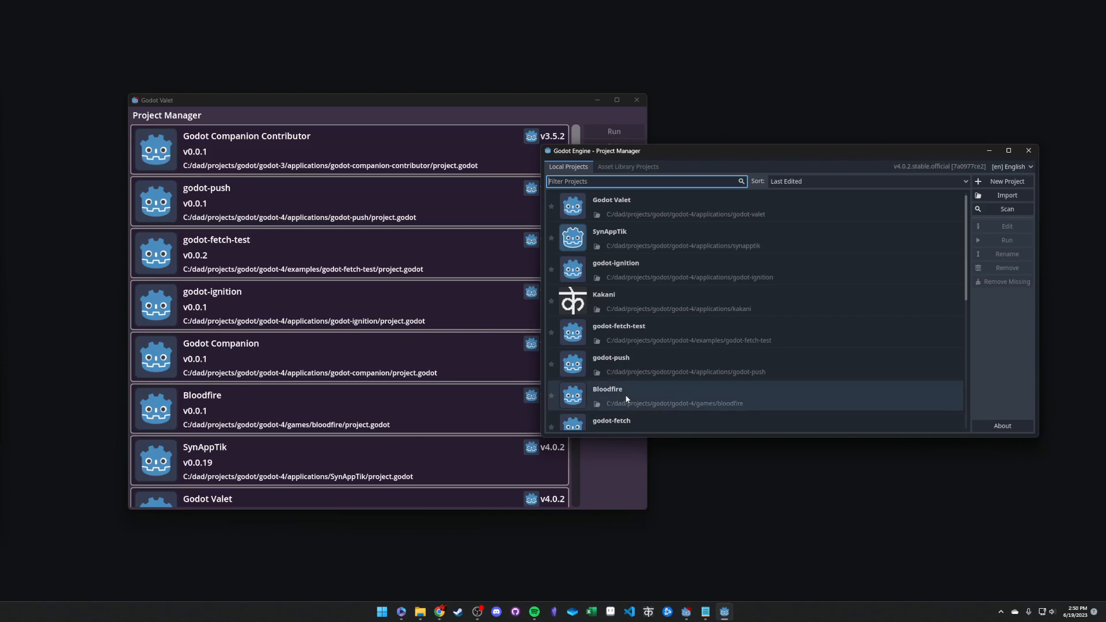
{"action": "left_click_drag", "start_coordinate": [650, 151], "coordinate": [736, 132]}
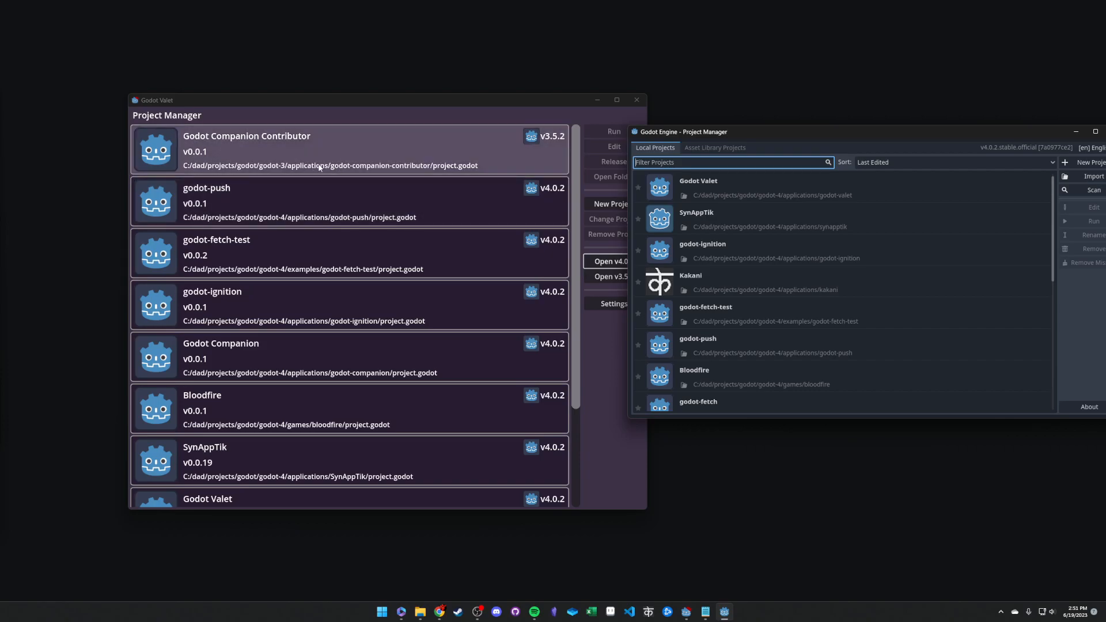
{"action": "left_click_drag", "start_coordinate": [336, 98], "coordinate": [305, 104]}
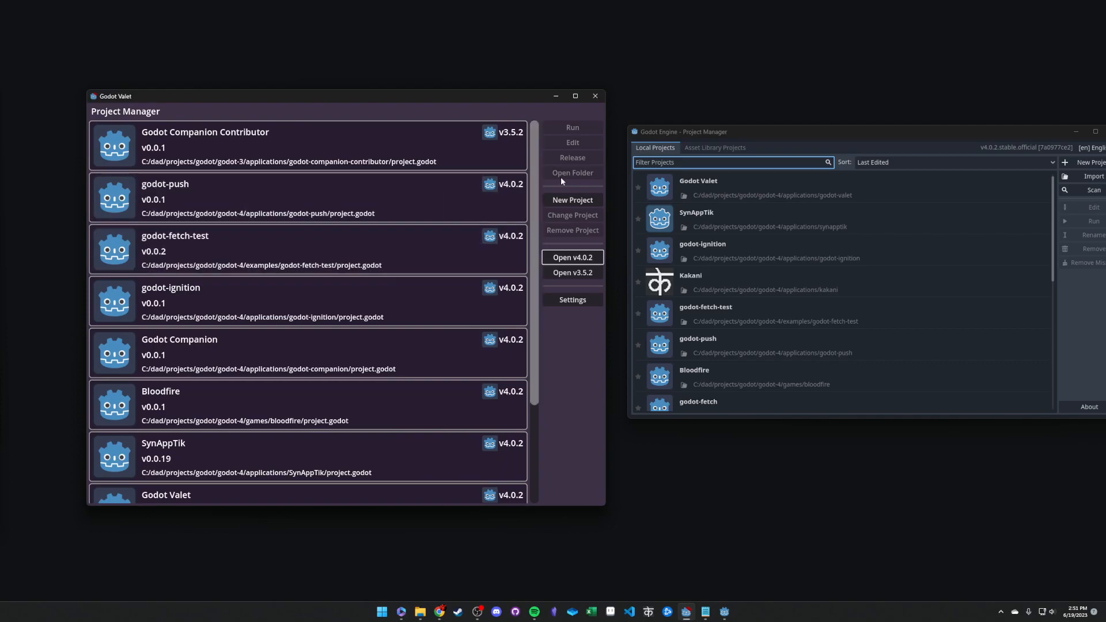
{"action": "left_click", "coordinate": [499, 175]}
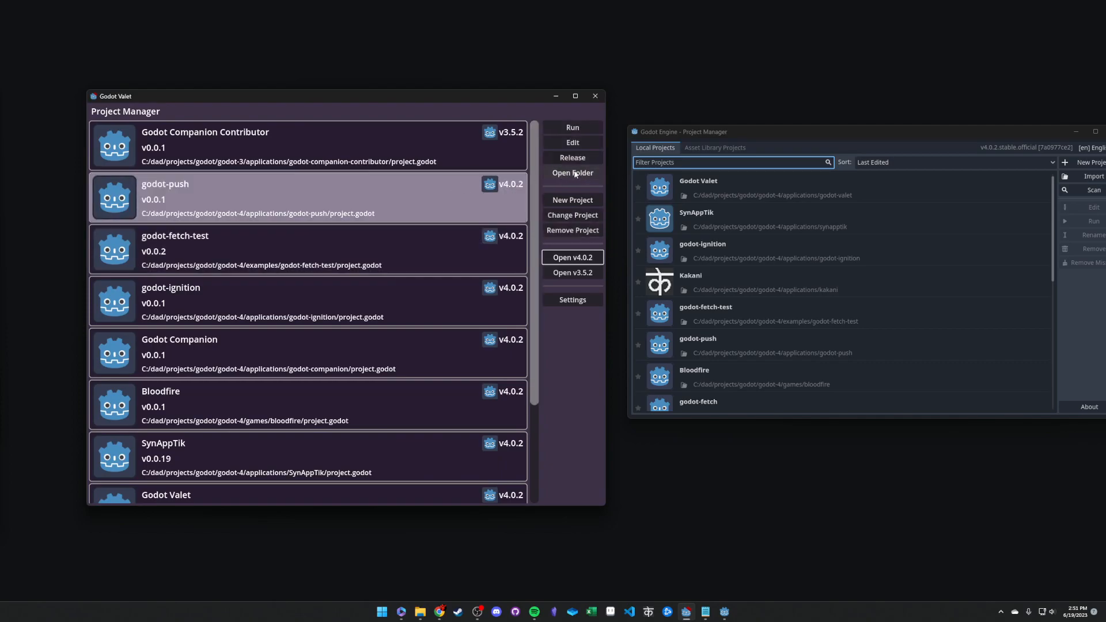
{"action": "left_click_drag", "start_coordinate": [793, 130], "coordinate": [761, 117]}
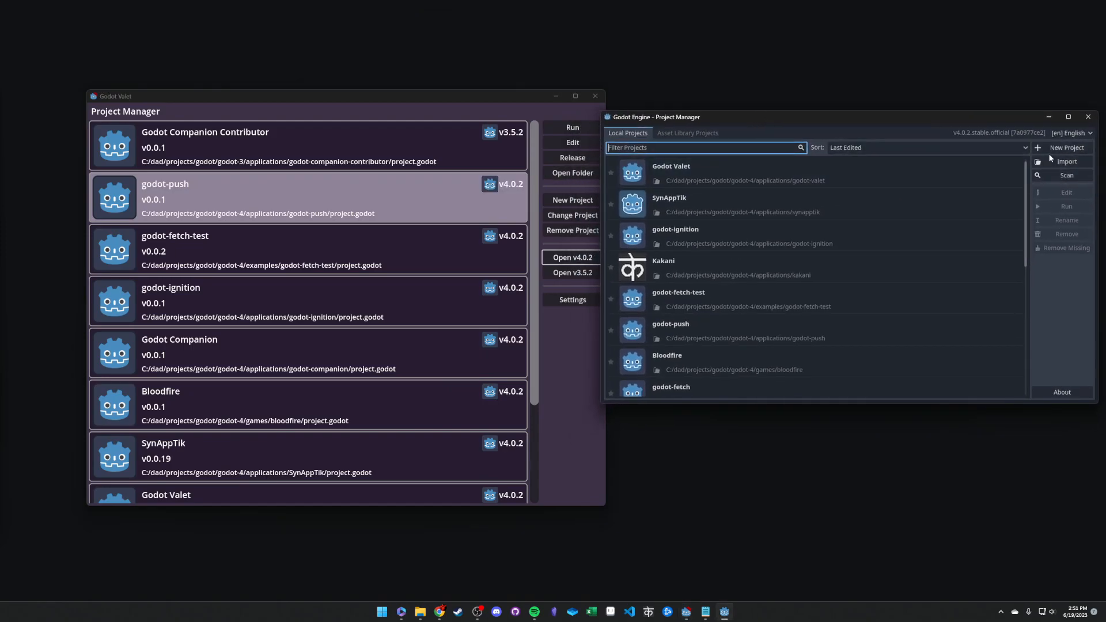
{"action": "left_click_drag", "start_coordinate": [824, 122], "coordinate": [837, 106]}
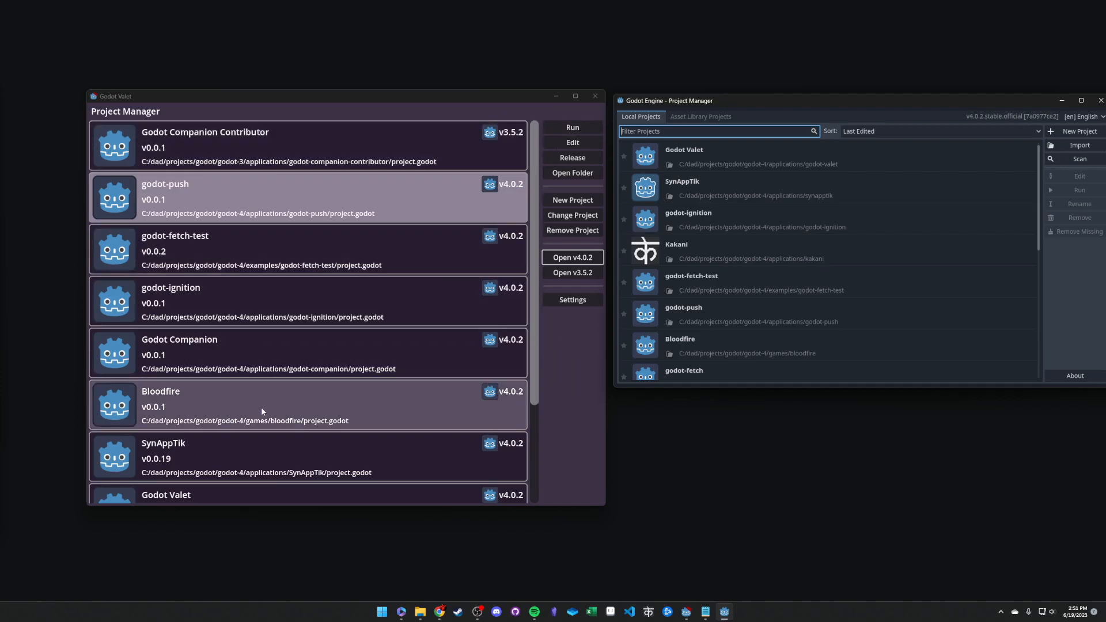
Step: Open the SynAppTik project for editing in Godot, view its card scene, and close the editor
{"action": "left_click", "coordinate": [234, 440]}
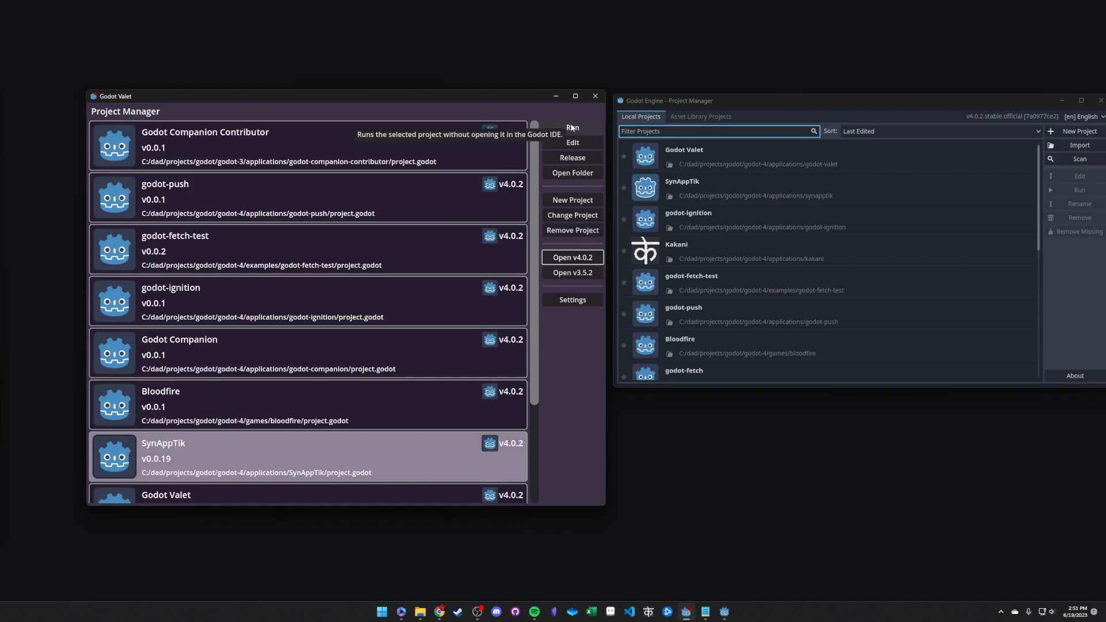
{"action": "left_click", "coordinate": [572, 128]}
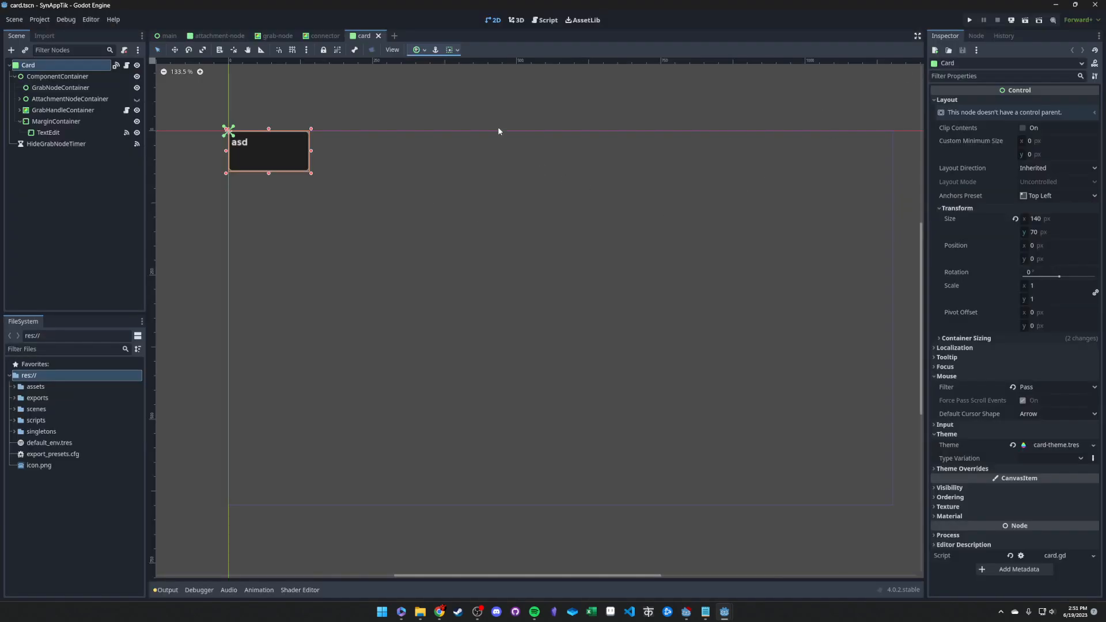
{"action": "left_click", "coordinate": [1094, 5]}
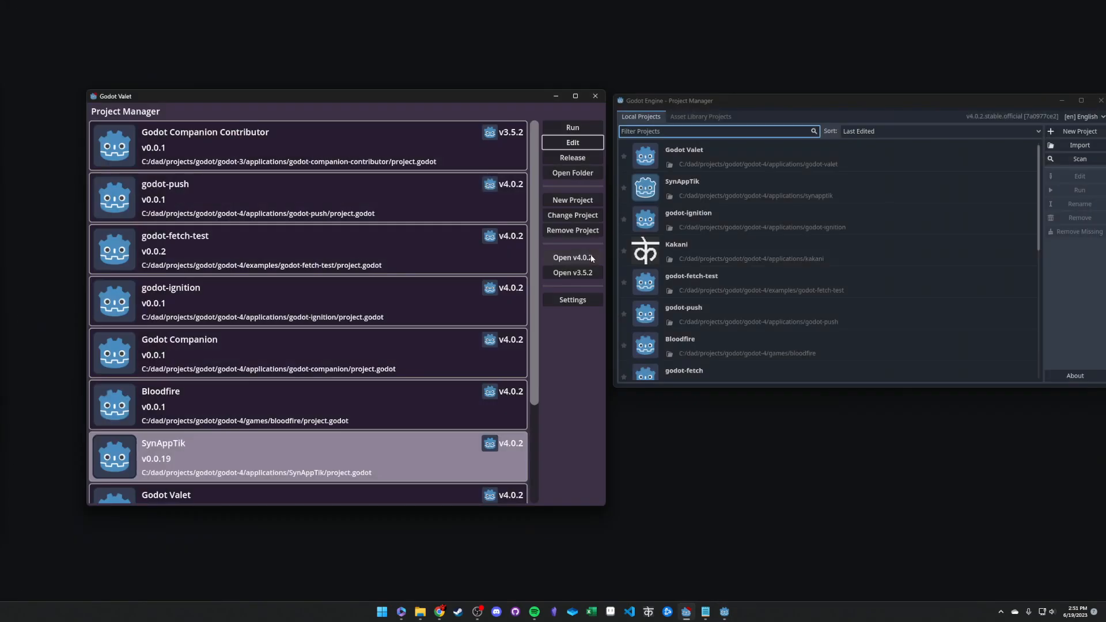
Step: Run the SynAppTik project directly from its project entry, try the running application, and close it
{"action": "left_click", "coordinate": [573, 127]}
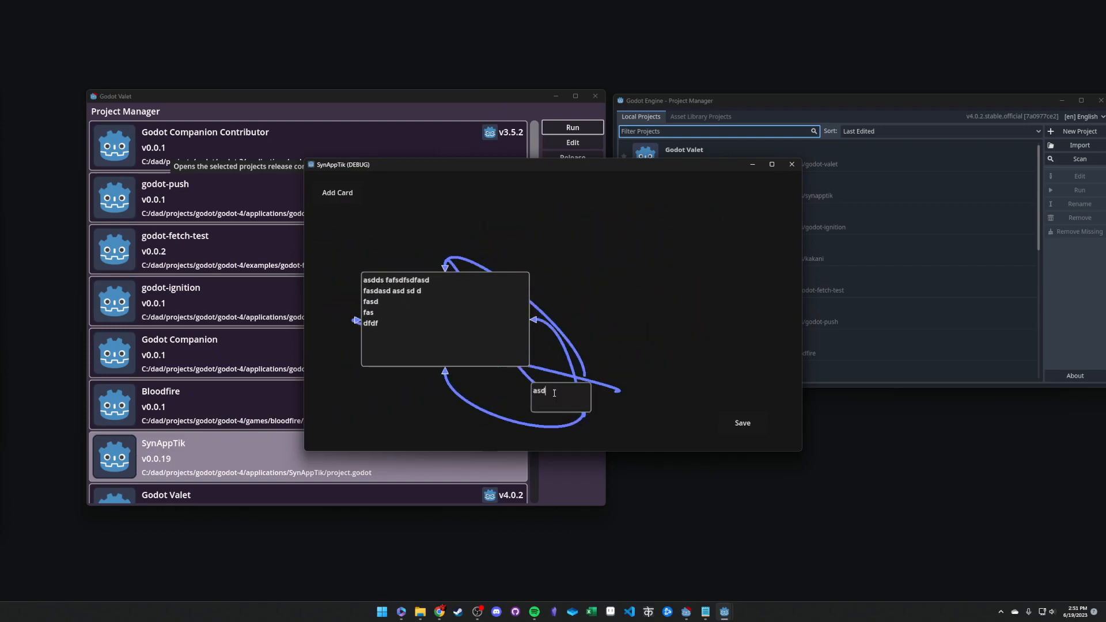
{"action": "left_click_drag", "start_coordinate": [708, 247], "coordinate": [670, 257]}
{"action": "left_click", "coordinate": [792, 164]}
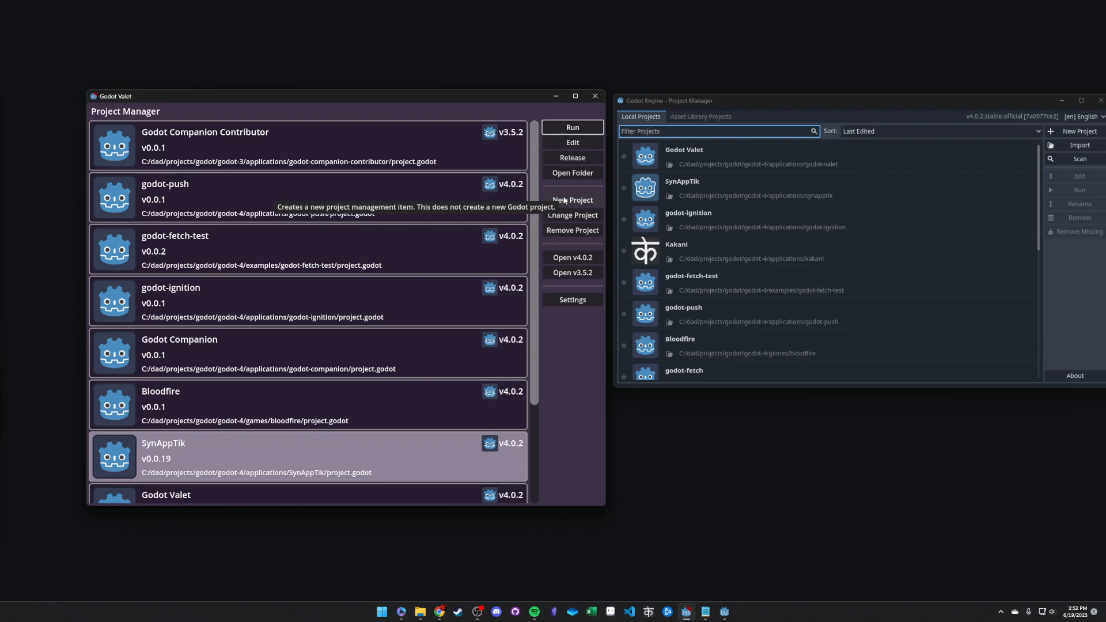
Step: Open the version manager from the settings to review the configured Godot versions, and return to the settings
{"action": "left_click", "coordinate": [572, 300]}
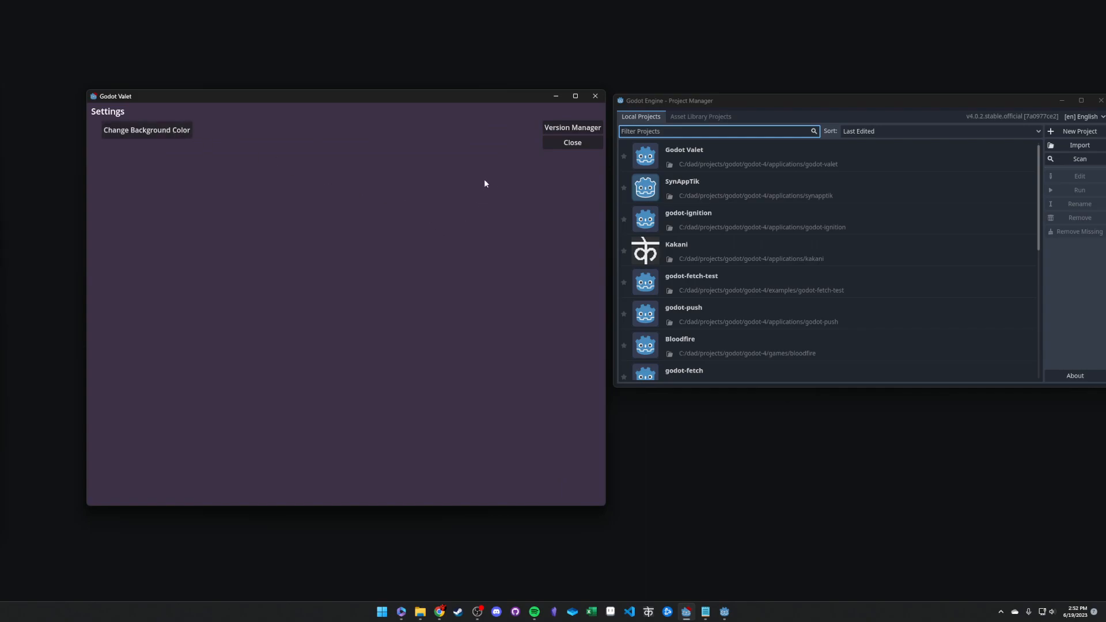
{"action": "left_click", "coordinate": [576, 130]}
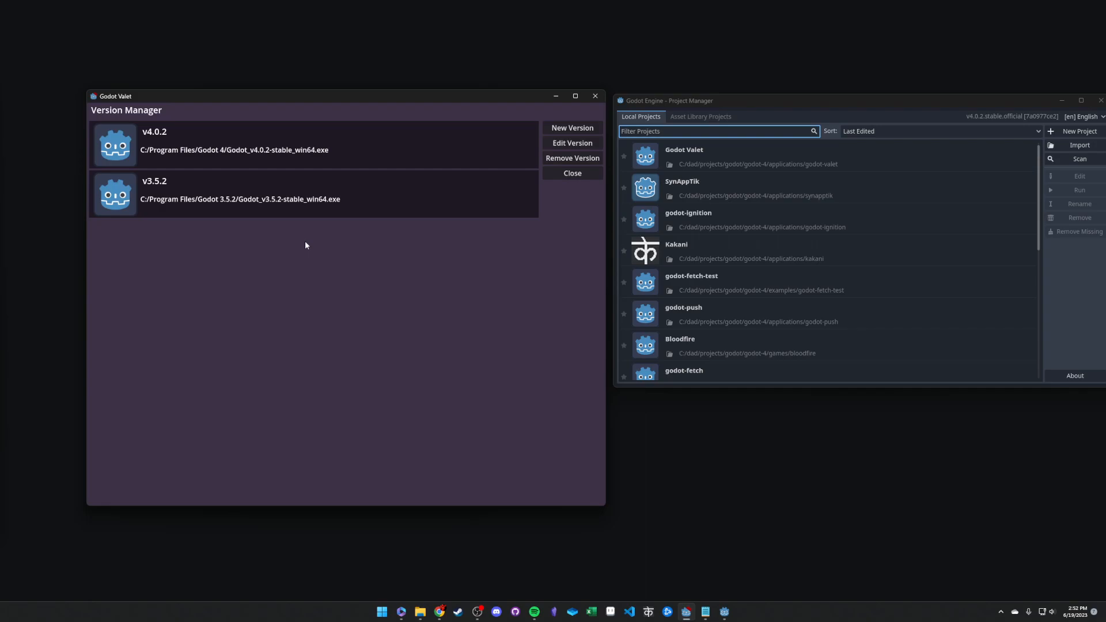
{"action": "left_click", "coordinate": [573, 174]}
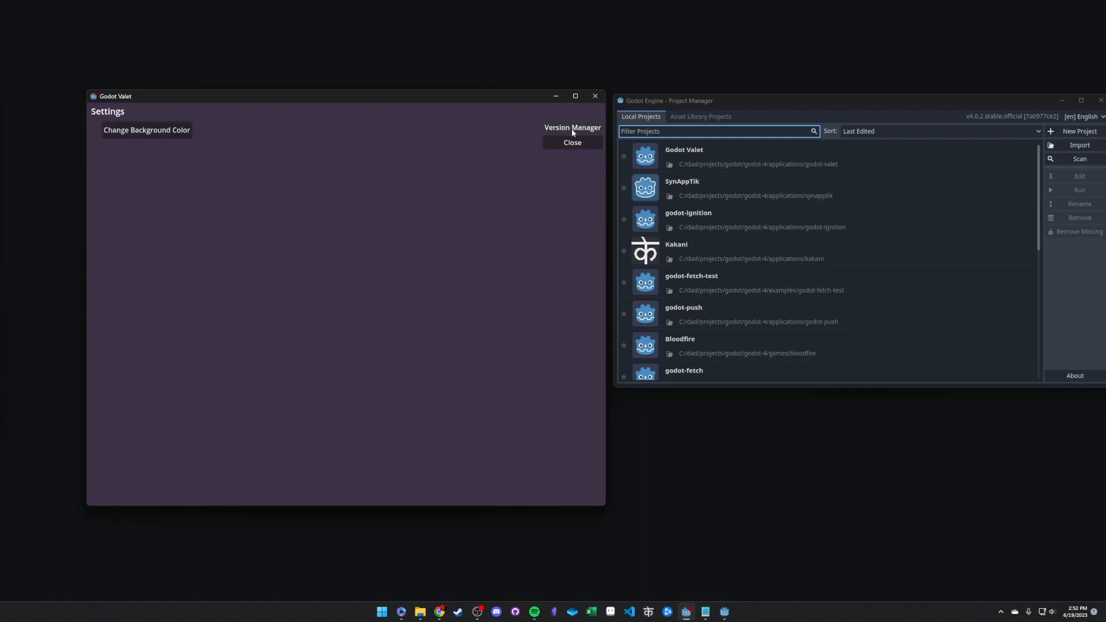
Step: Change the application's background color to a more saturated purple and return to the project list
{"action": "left_click", "coordinate": [164, 130]}
{"action": "mouse_move", "coordinate": [329, 211]}
{"action": "left_mouse_down"}
{"action": "mouse_move", "coordinate": [350, 178]}
{"action": "mouse_move", "coordinate": [316, 202]}
{"action": "left_mouse_up"}
{"action": "left_click", "coordinate": [349, 406]}
{"action": "left_click", "coordinate": [570, 143]}
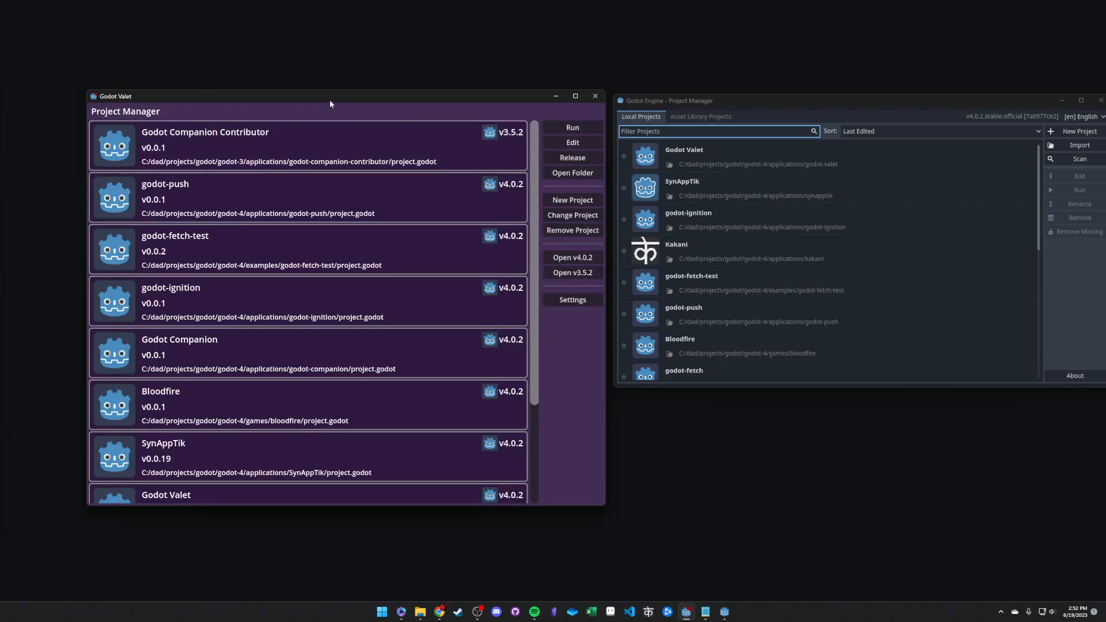
Step: Open the release configuration of the SynAppTik project and leave only its window on screen, centred on the desktop
{"action": "left_click_drag", "start_coordinate": [330, 101], "coordinate": [321, 74]}
{"action": "left_click_drag", "start_coordinate": [684, 107], "coordinate": [680, 128]}
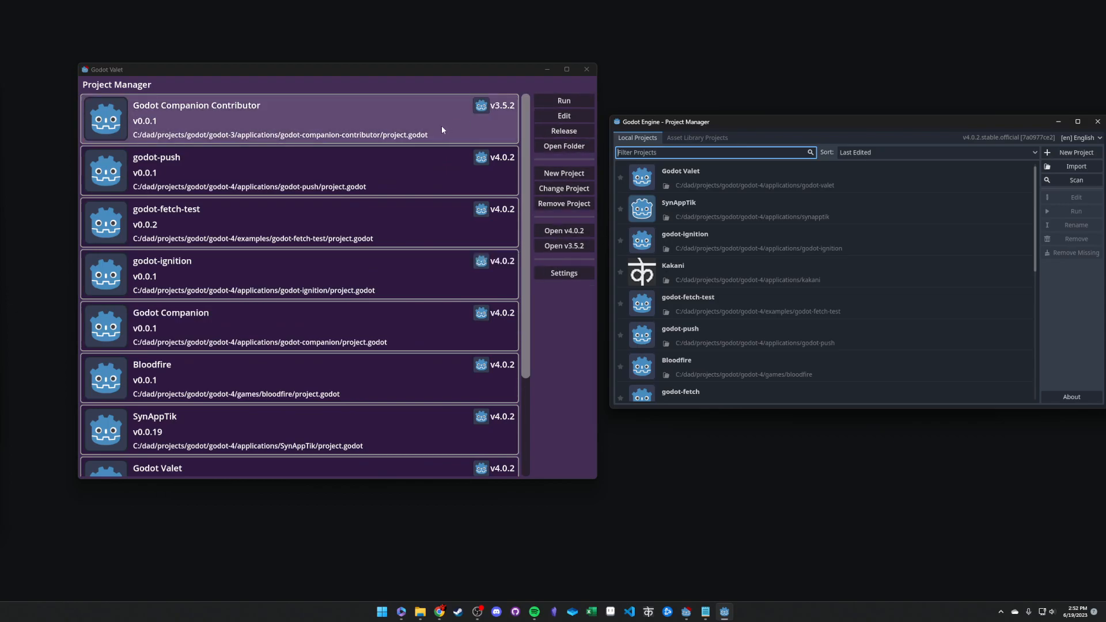
{"action": "left_click", "coordinate": [343, 419]}
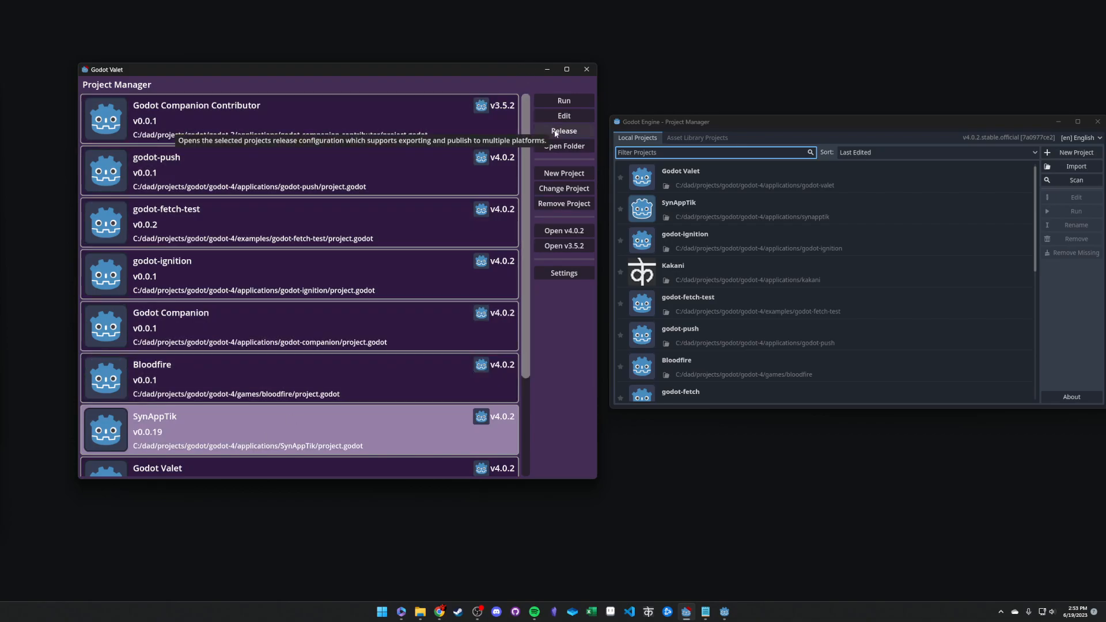
{"action": "left_click", "coordinate": [572, 132]}
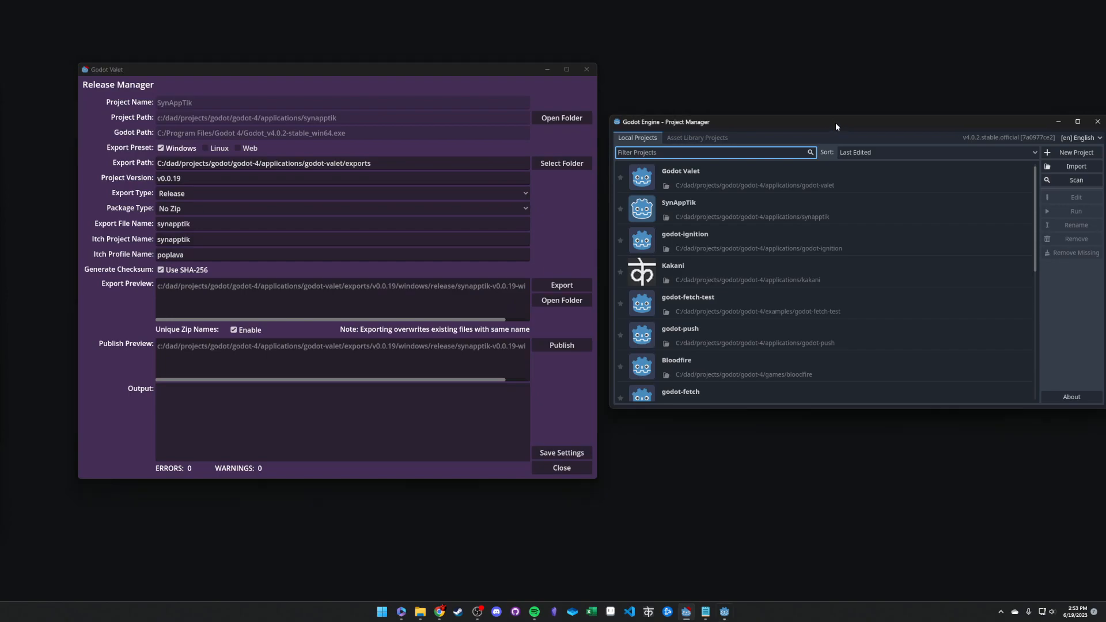
{"action": "left_click", "coordinate": [1013, 122]}
{"action": "left_click_drag", "start_coordinate": [409, 70], "coordinate": [612, 99]}
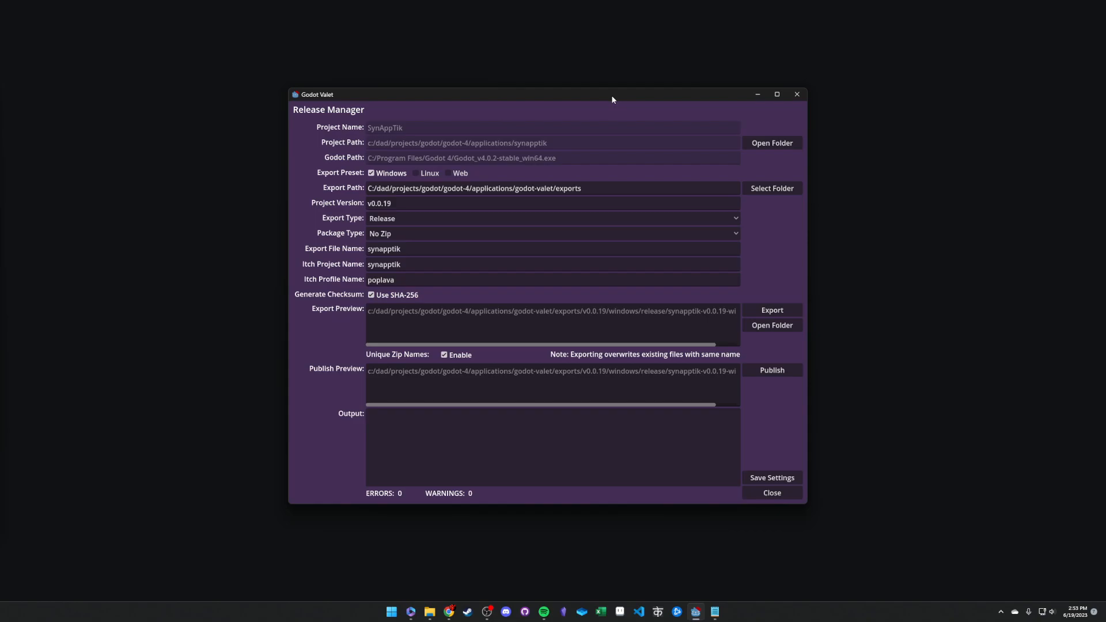
Step: Toggle the Linux, Web and Windows export presets on and off, ending with only Windows enabled
{"action": "left_click", "coordinate": [432, 208]}
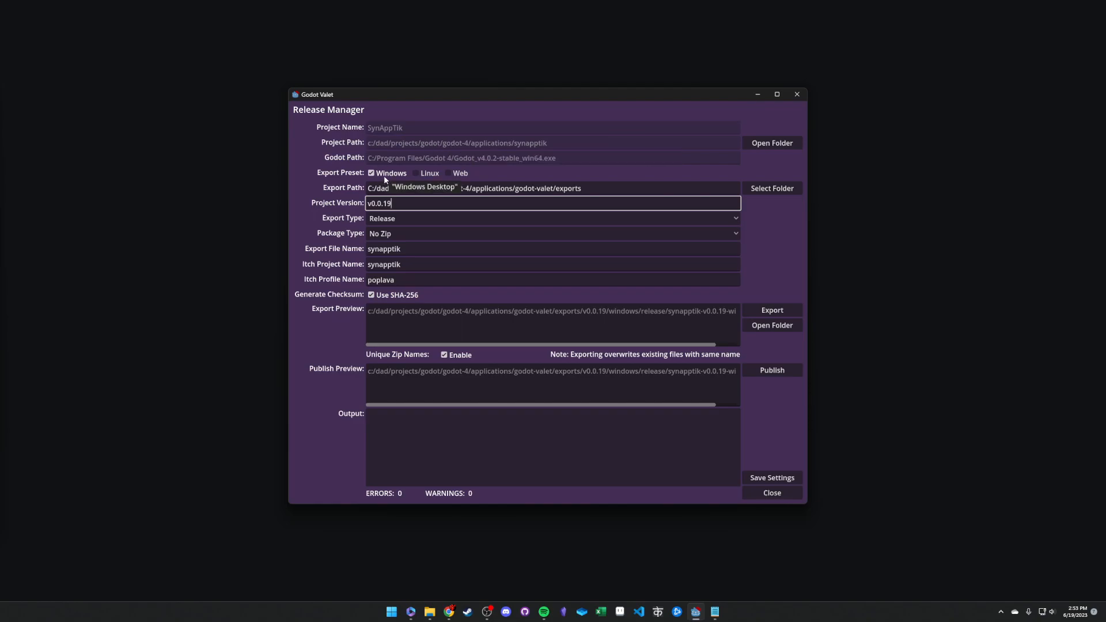
{"action": "left_click", "coordinate": [431, 174]}
{"action": "left_click", "coordinate": [459, 174]}
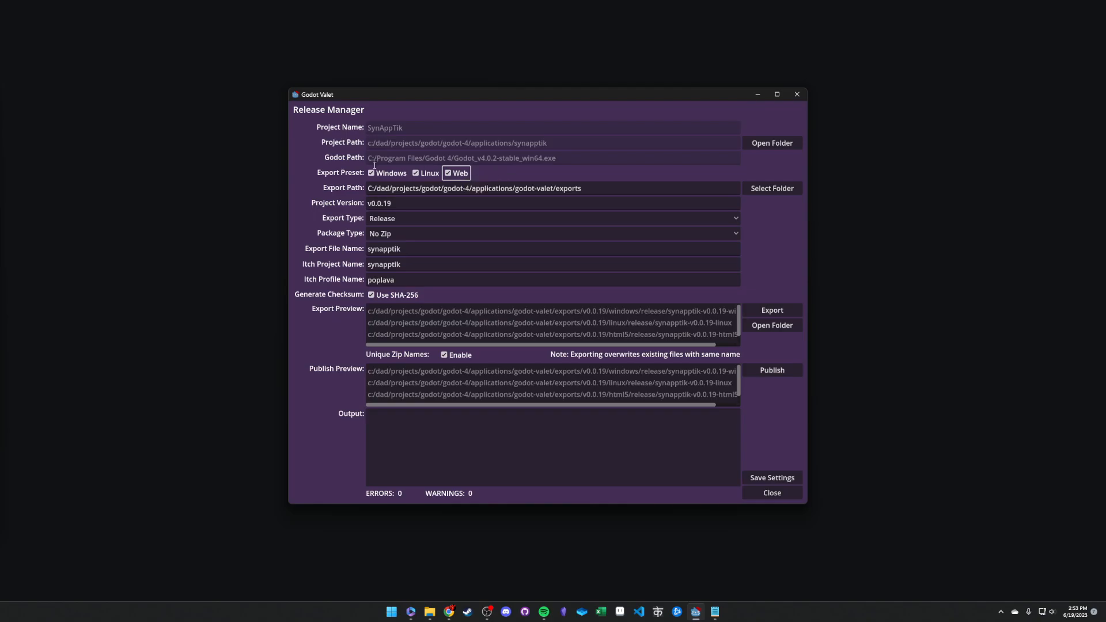
{"action": "left_click", "coordinate": [378, 174]}
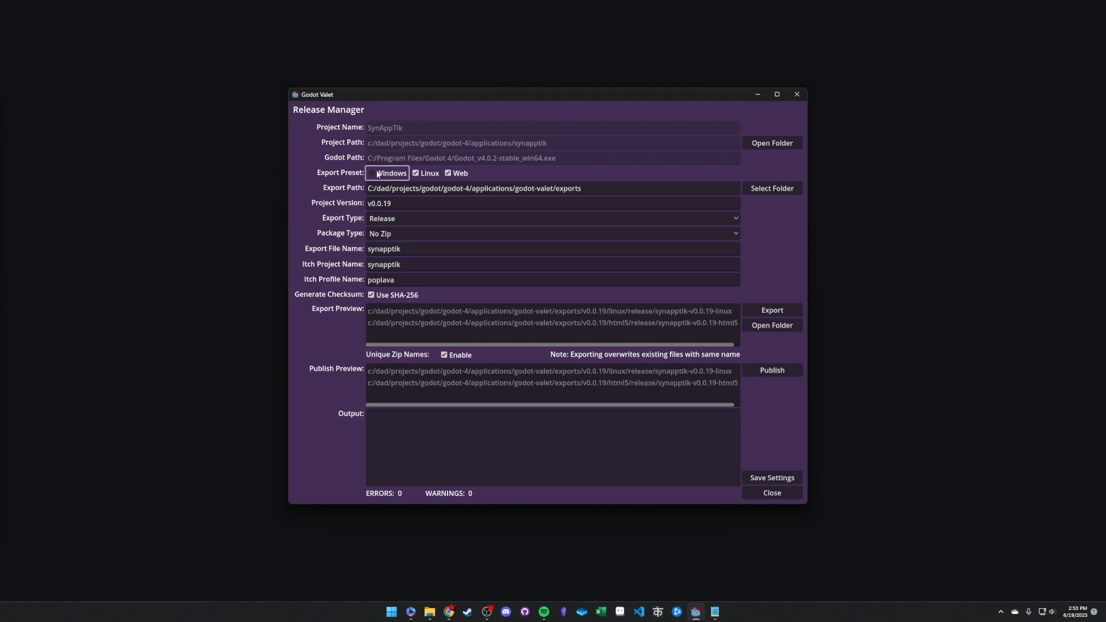
{"action": "left_click", "coordinate": [378, 174]}
{"action": "left_click", "coordinate": [449, 173]}
{"action": "left_click", "coordinate": [426, 173]}
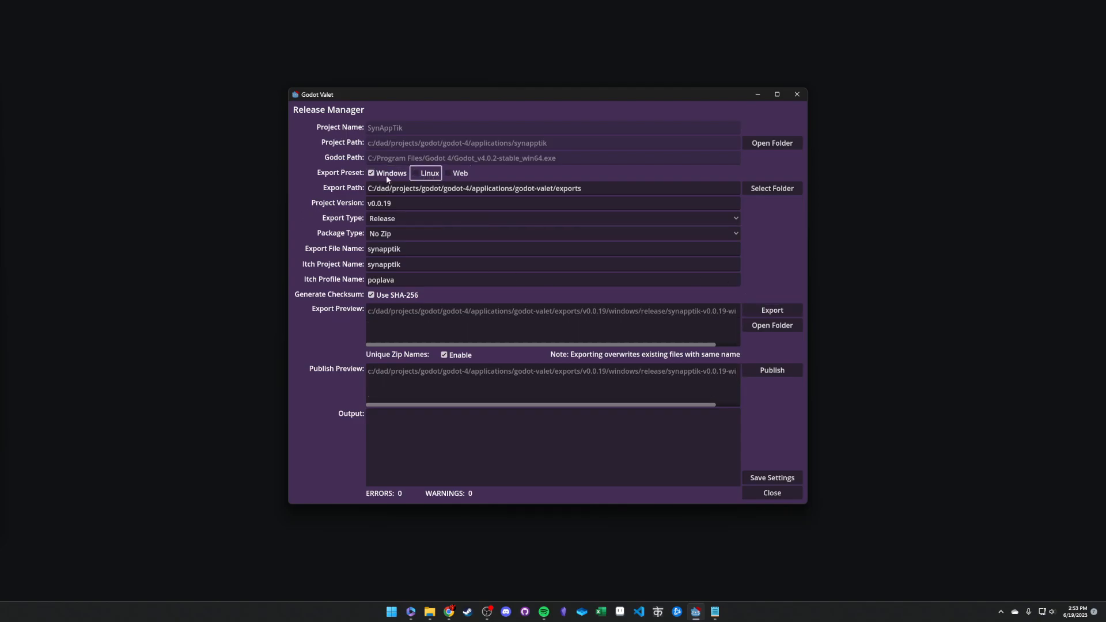
Step: Enable the Linux and Web export presets alongside Windows and move on to the export path
{"action": "left_click", "coordinate": [425, 174]}
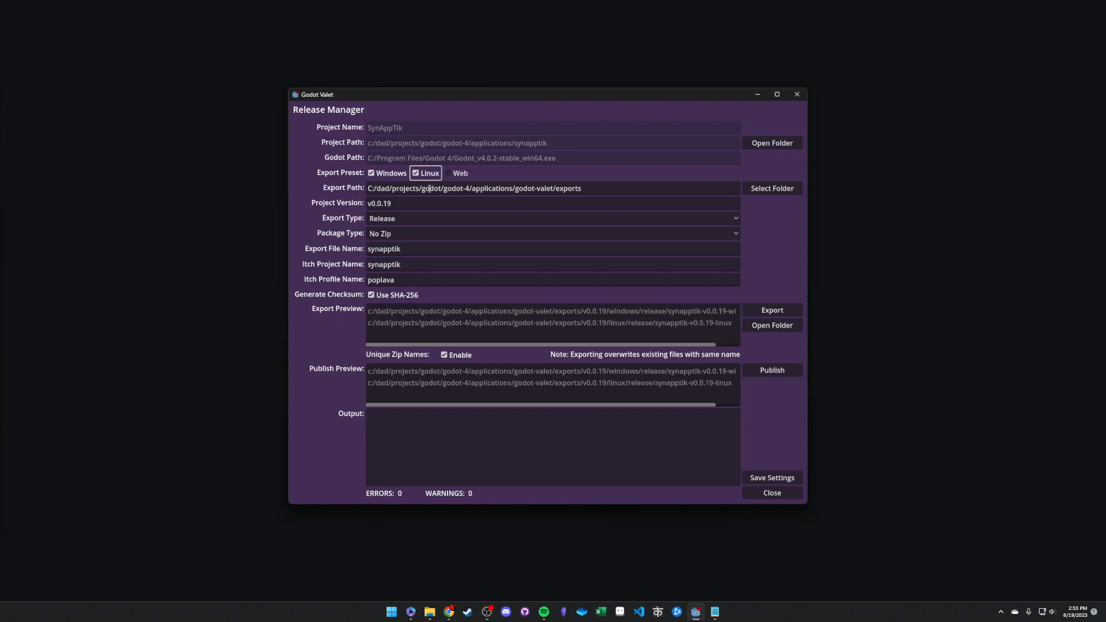
{"action": "left_click", "coordinate": [449, 173]}
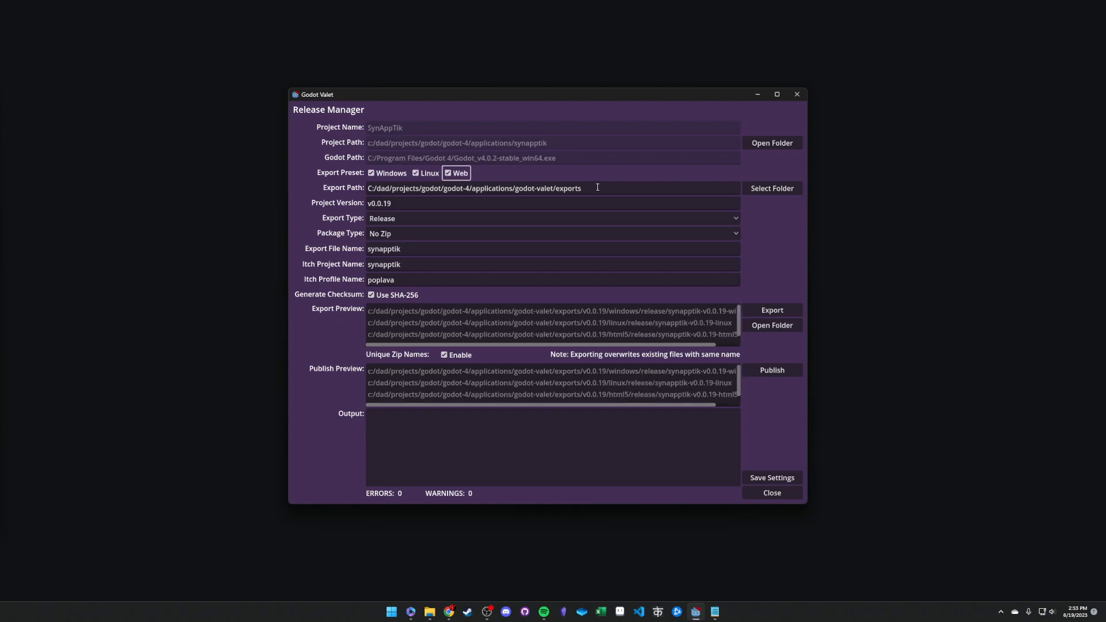
{"action": "key", "text": "Tab"}
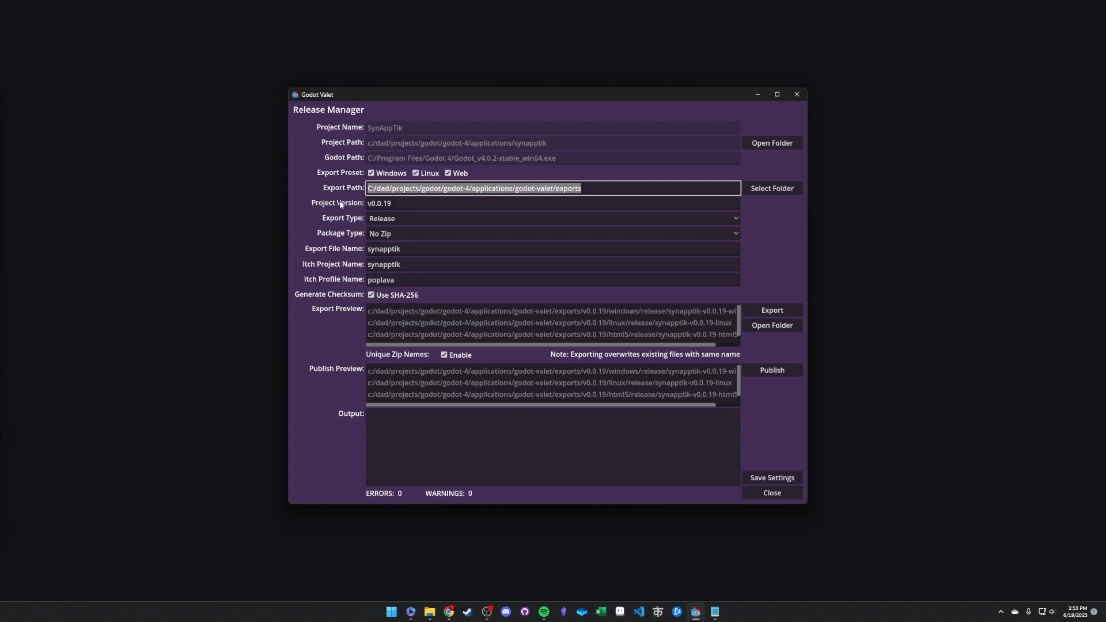
Step: Set the project version to v0.0.20
{"action": "double_click", "coordinate": [387, 203]}
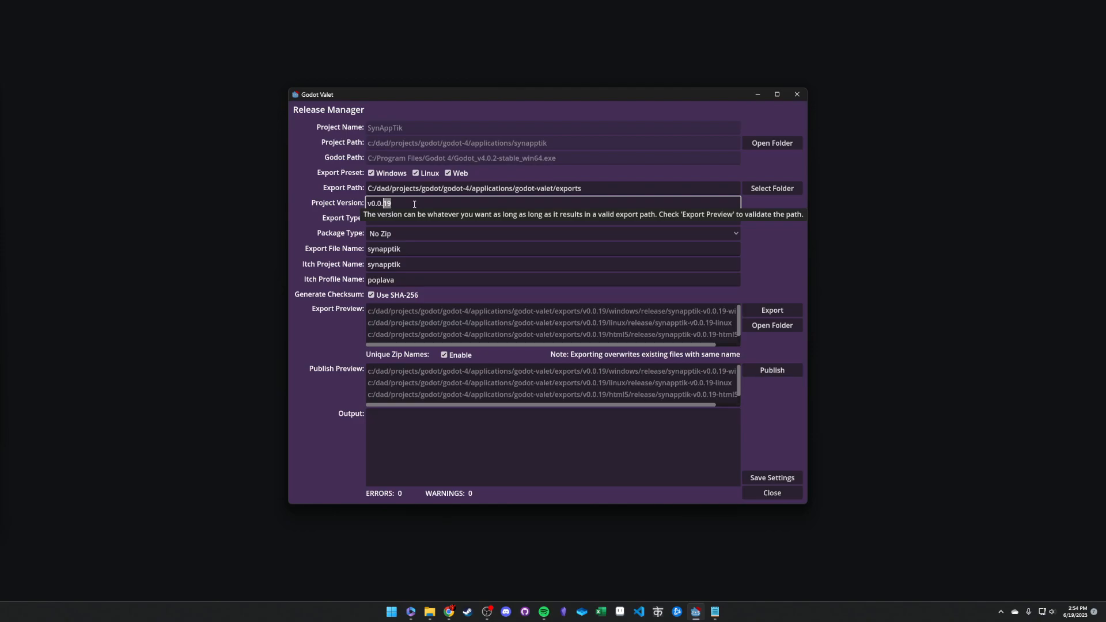
{"action": "type", "text": "20"}
{"action": "left_click", "coordinate": [412, 218]}
{"action": "left_click", "coordinate": [409, 203]}
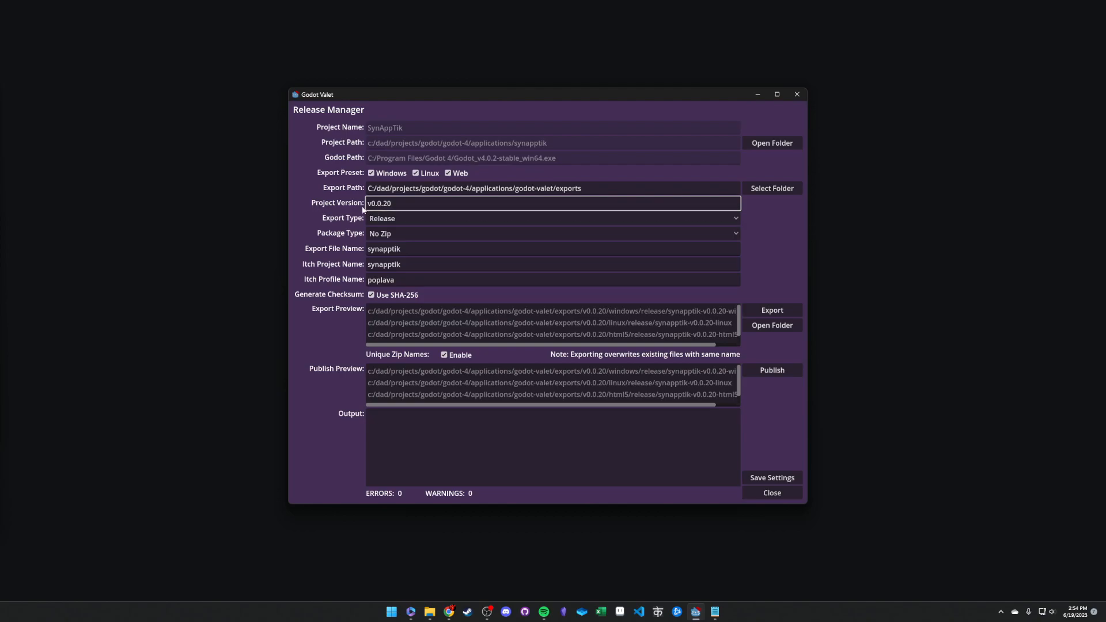
Step: Keep Release as the export type and set the package type to Zip
{"action": "left_click", "coordinate": [407, 219]}
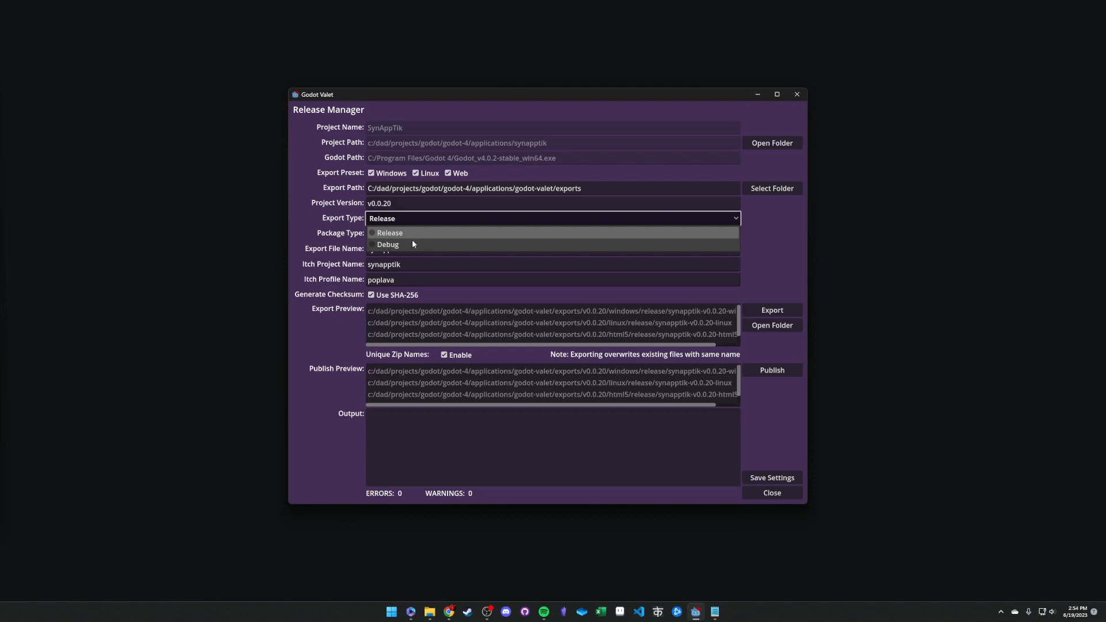
{"action": "left_click", "coordinate": [419, 233]}
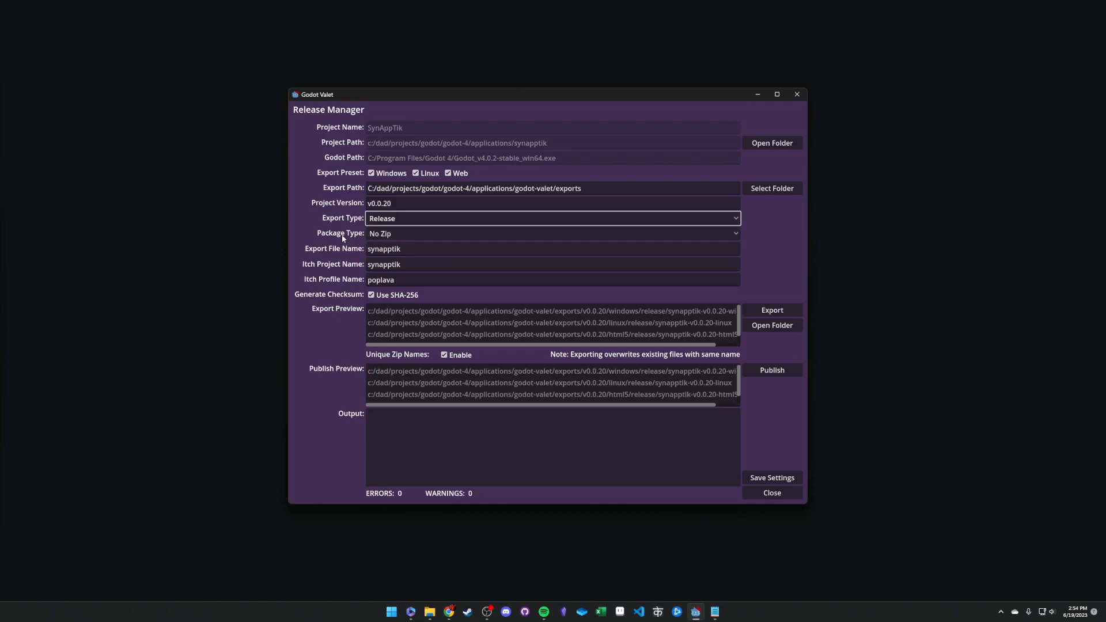
{"action": "left_click", "coordinate": [424, 235]}
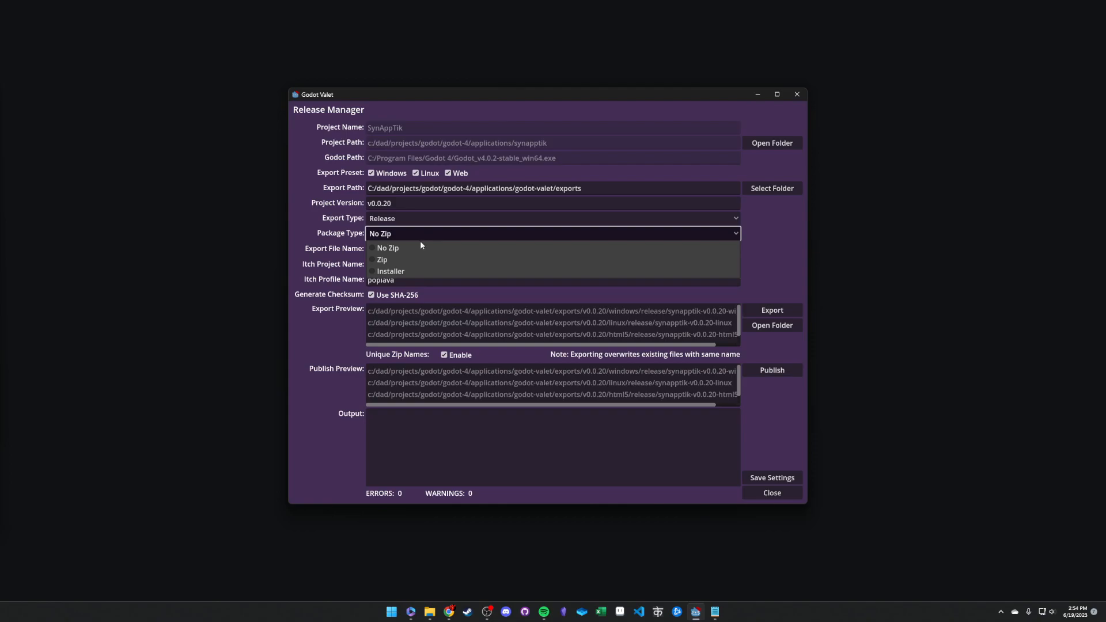
{"action": "left_click", "coordinate": [403, 259]}
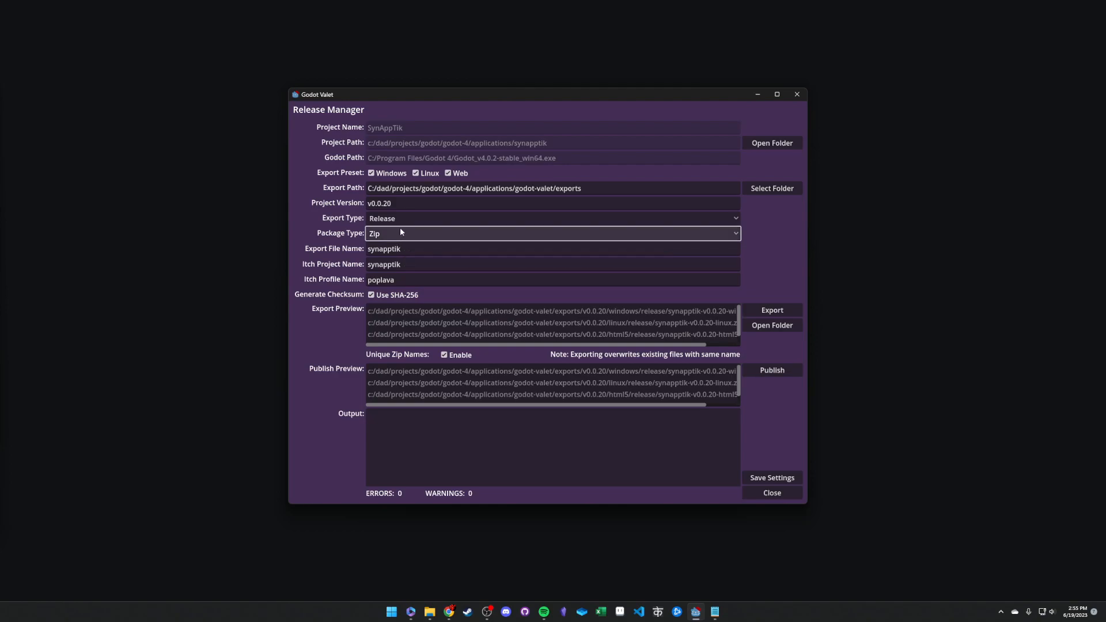
Step: Review the package type options, the export file name, and the Itch project and profile names
{"action": "left_click", "coordinate": [404, 232]}
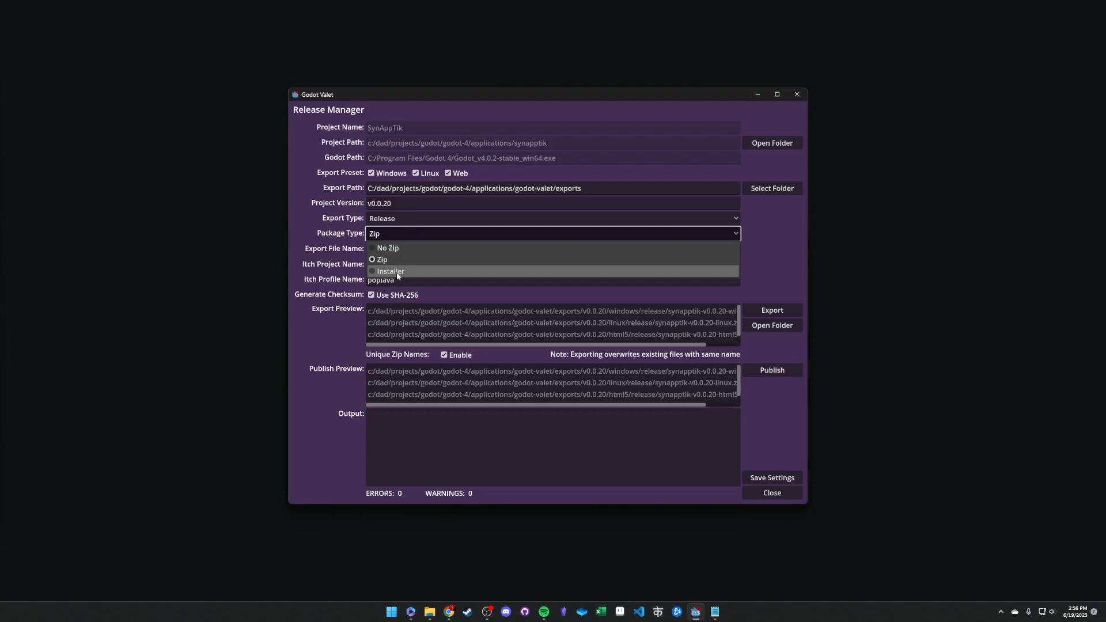
{"action": "left_click", "coordinate": [339, 236]}
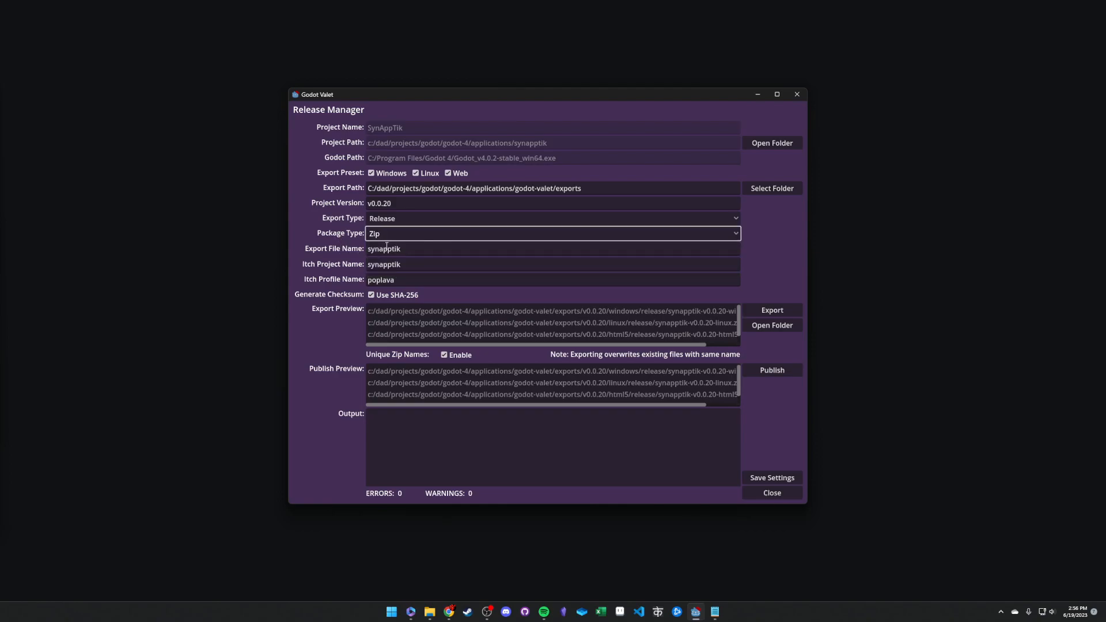
{"action": "left_click", "coordinate": [386, 246]}
{"action": "left_click", "coordinate": [403, 270]}
{"action": "left_click", "coordinate": [387, 248]}
{"action": "double_click", "coordinate": [387, 249]}
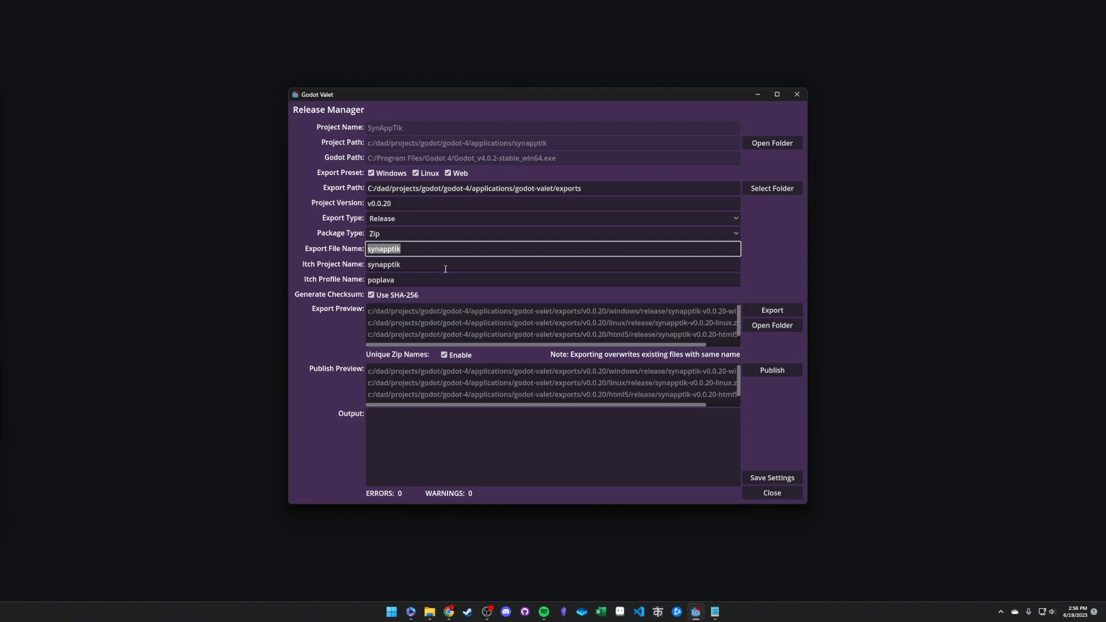
{"action": "left_click", "coordinate": [401, 262]}
{"action": "double_click", "coordinate": [402, 262]}
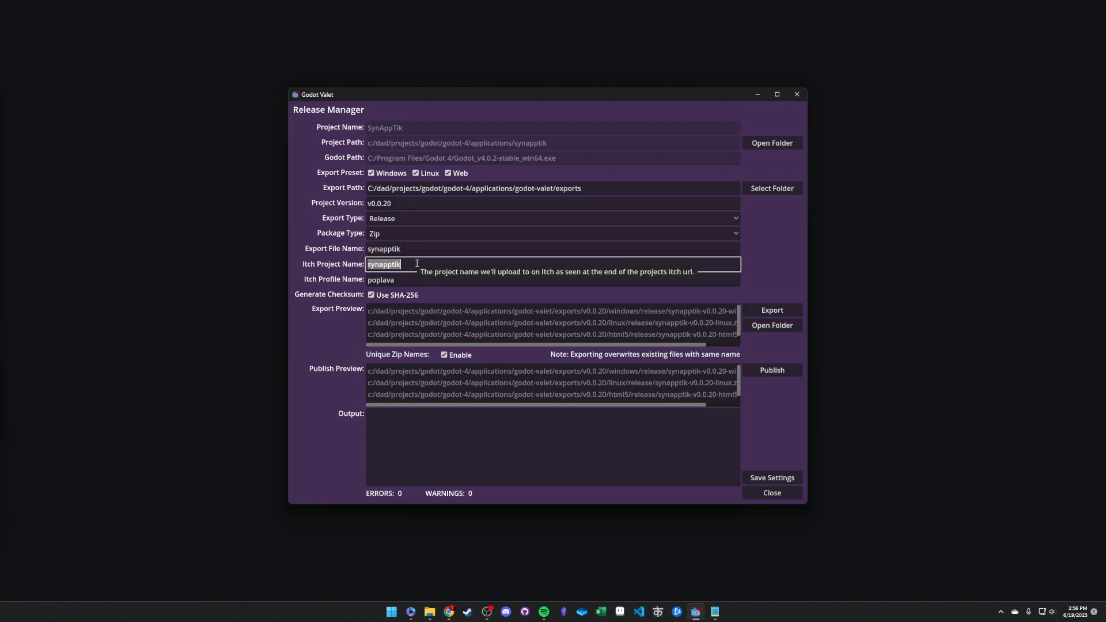
{"action": "double_click", "coordinate": [385, 262]}
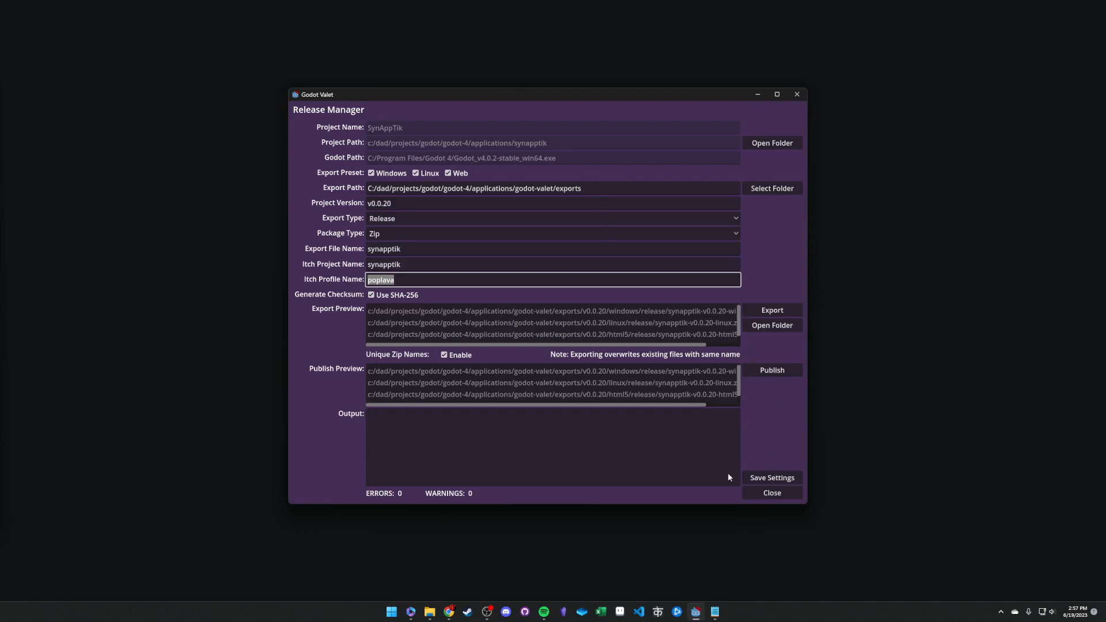
Step: Close the Release Manager and save the changes to the release settings
{"action": "left_click", "coordinate": [772, 494]}
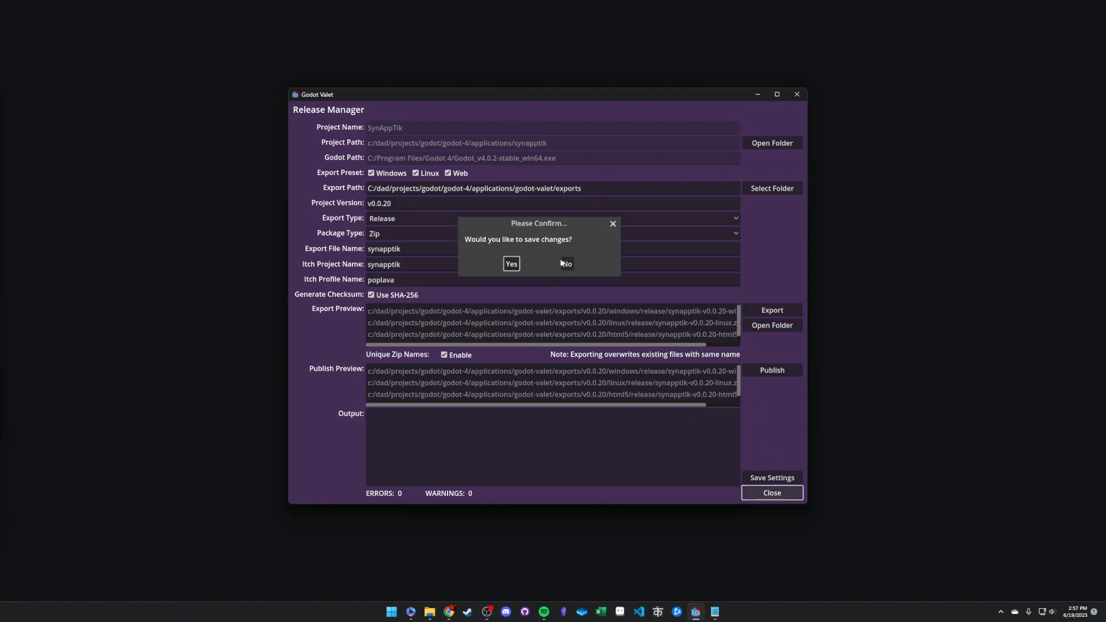
{"action": "left_click", "coordinate": [511, 263]}
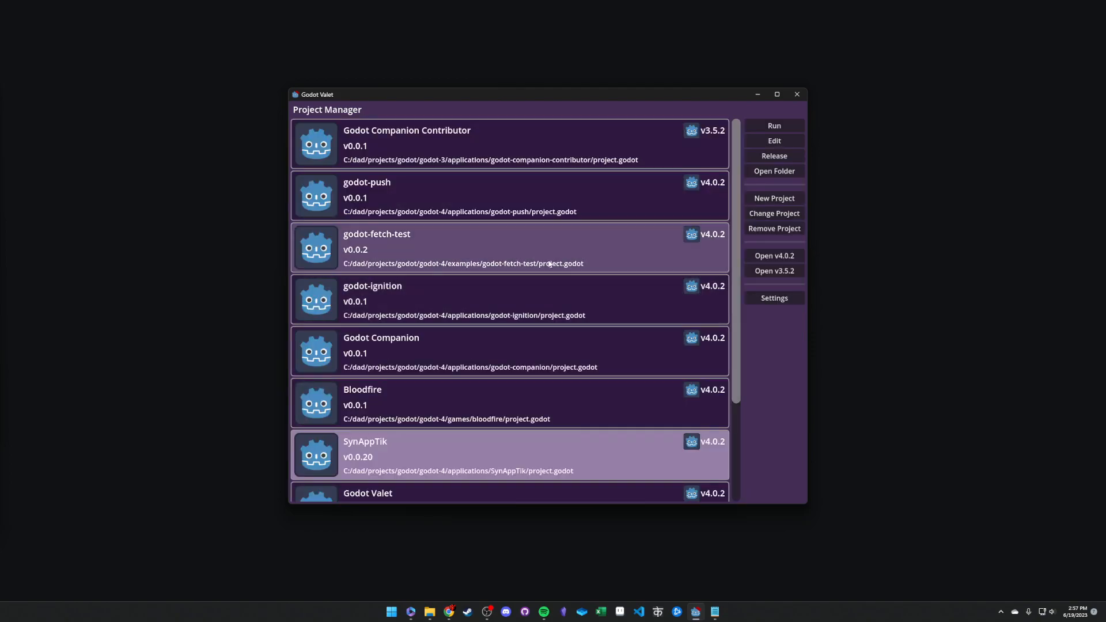
{"action": "left_click", "coordinate": [775, 297]}
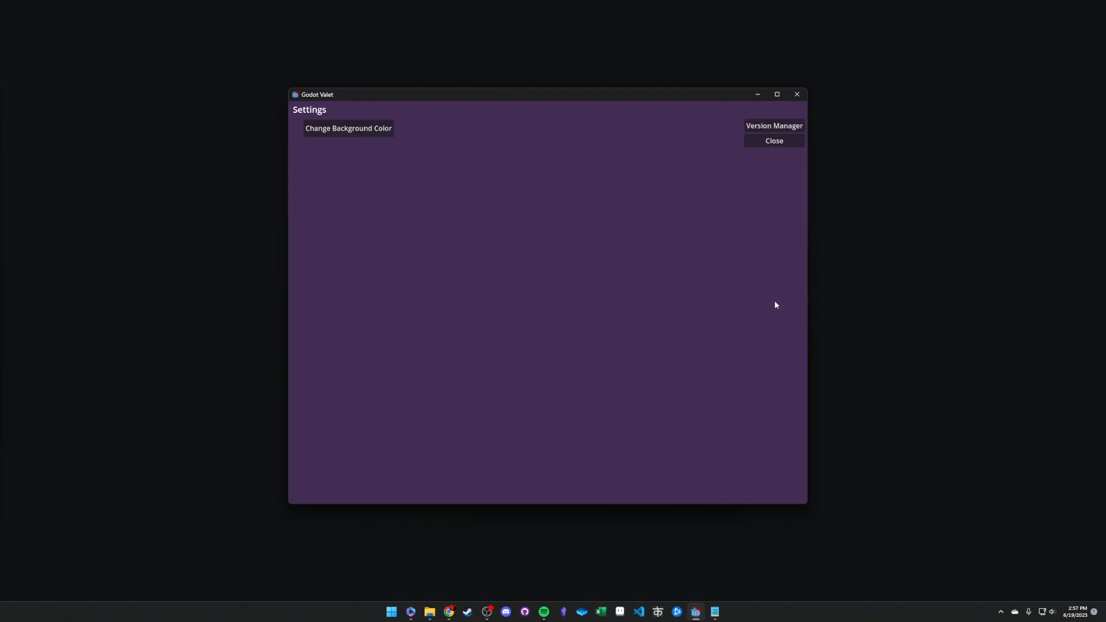
{"action": "left_click", "coordinate": [773, 142]}
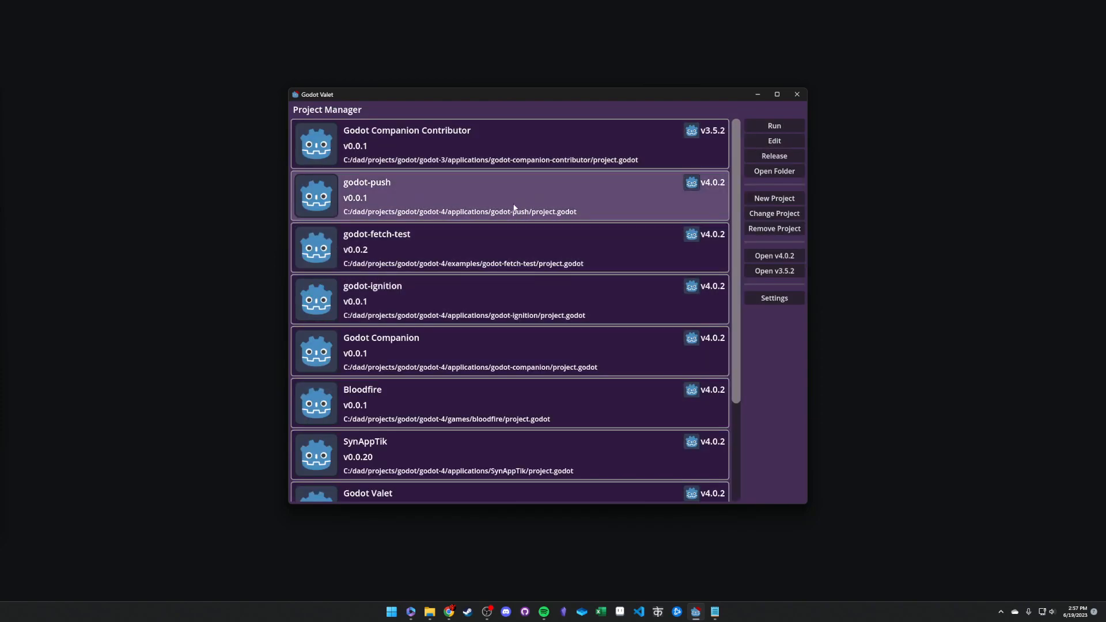
{"action": "left_click", "coordinate": [513, 206]}
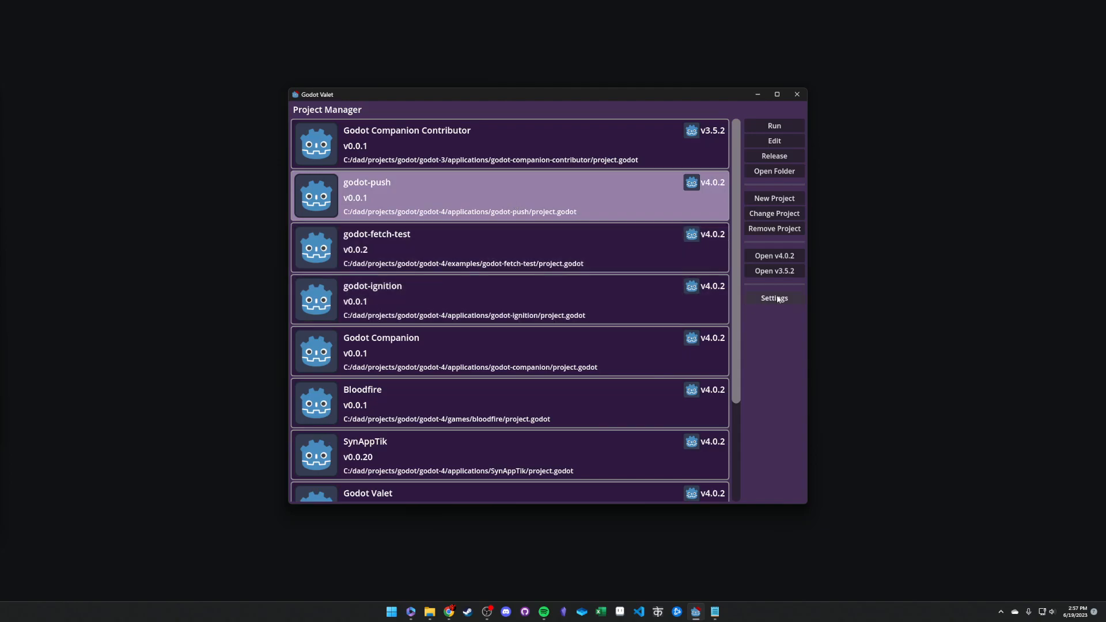
Step: Open the SynAppTik project for editing in Godot, and return to Godot Valet to reopen its Release Manager
{"action": "left_click", "coordinate": [662, 454]}
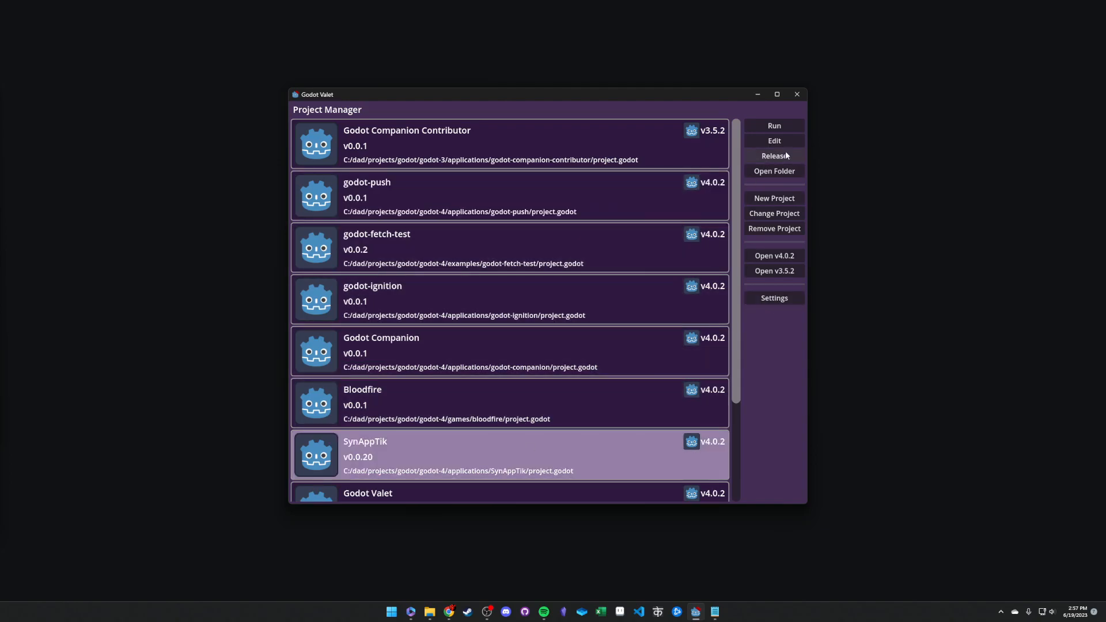
{"action": "left_click", "coordinate": [774, 140]}
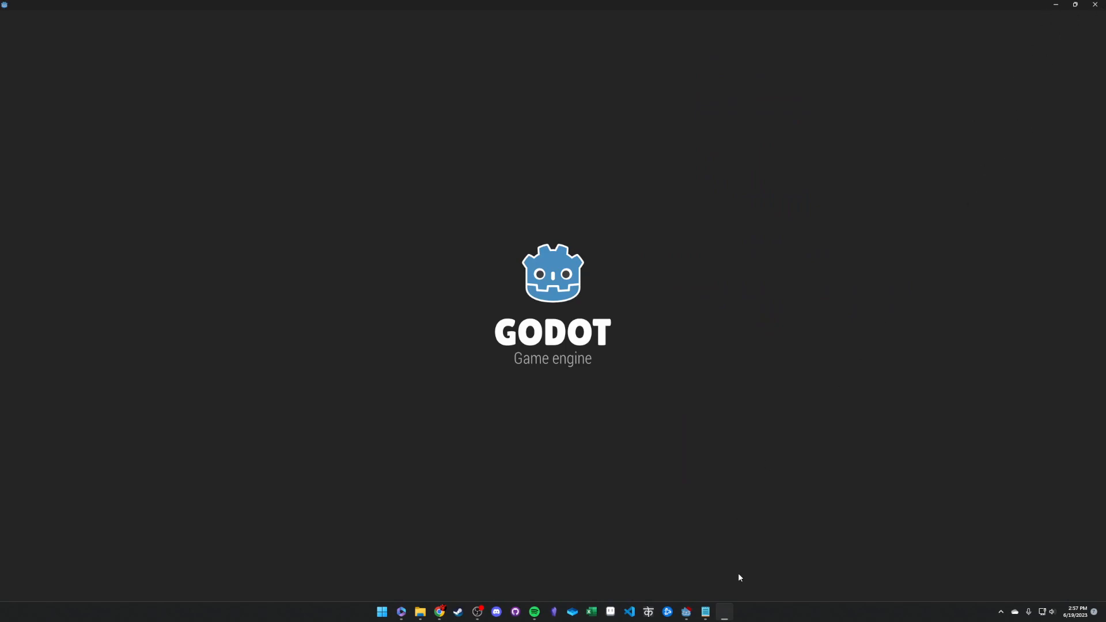
{"action": "left_click", "coordinate": [686, 611]}
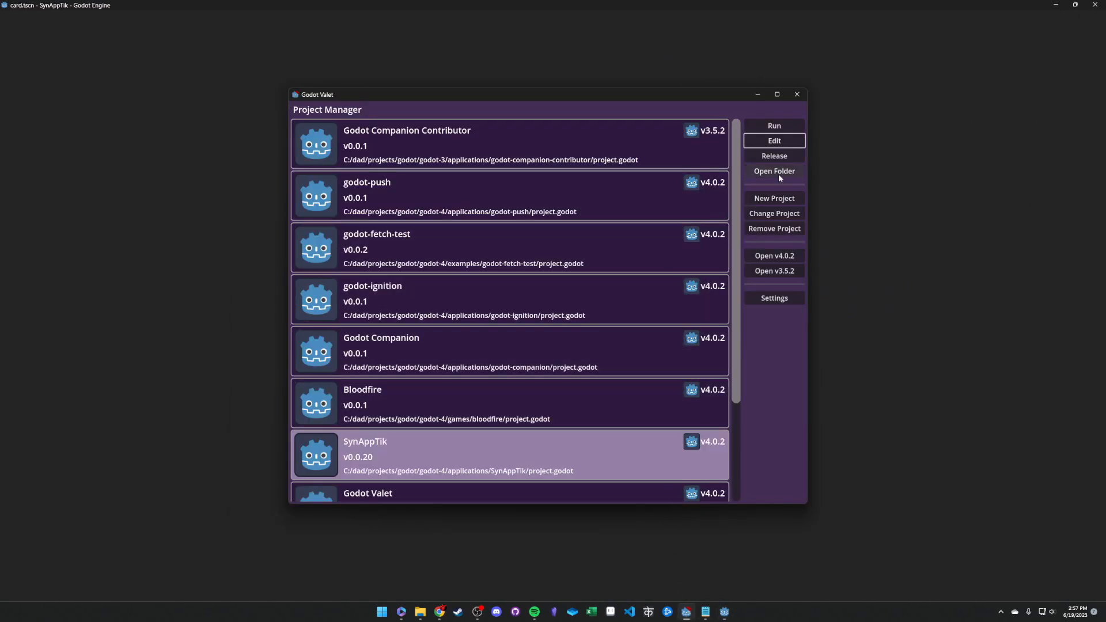
{"action": "left_click", "coordinate": [774, 156]}
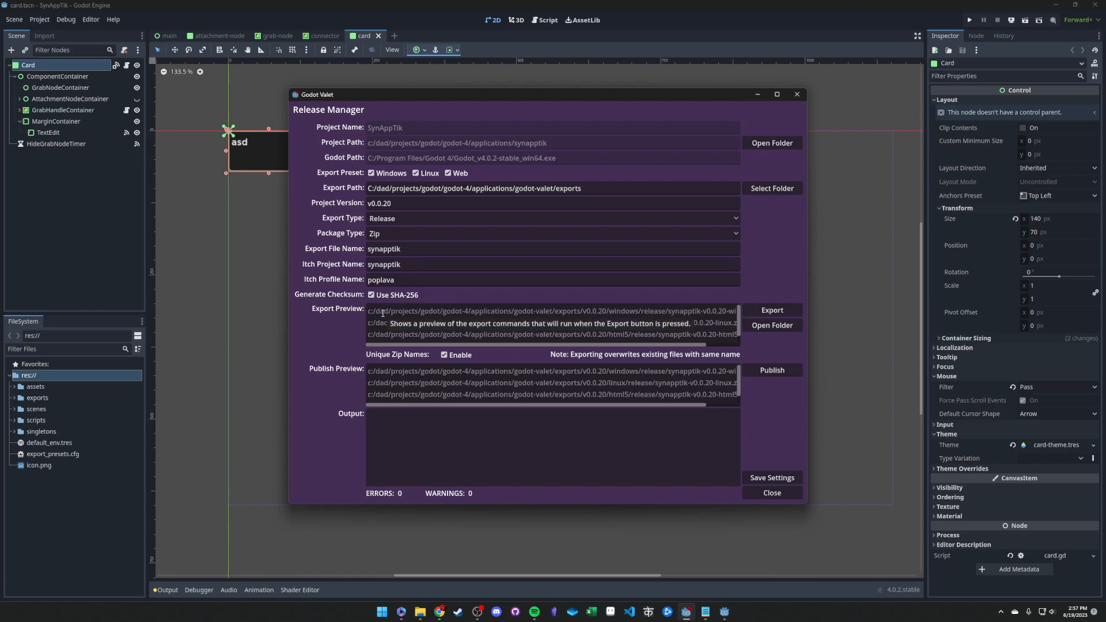
Step: Examine the full export preview paths for the Windows, Linux and Web builds
{"action": "left_click_drag", "start_coordinate": [383, 313], "coordinate": [794, 351]}
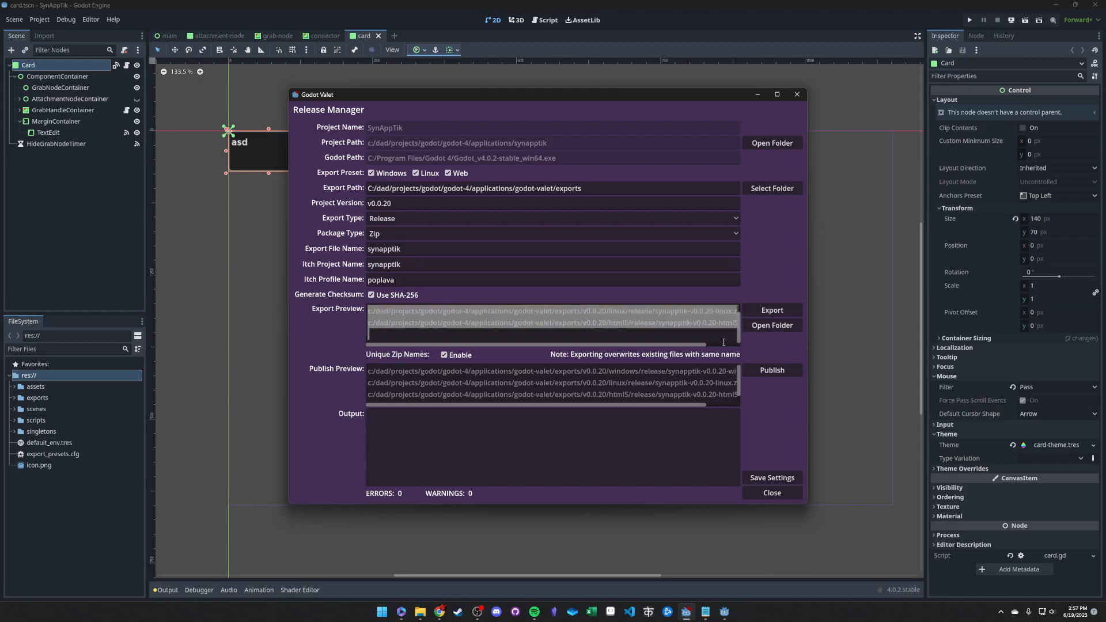
{"action": "scroll", "coordinate": [646, 311], "scroll_direction": "up", "scroll_amount": 1}
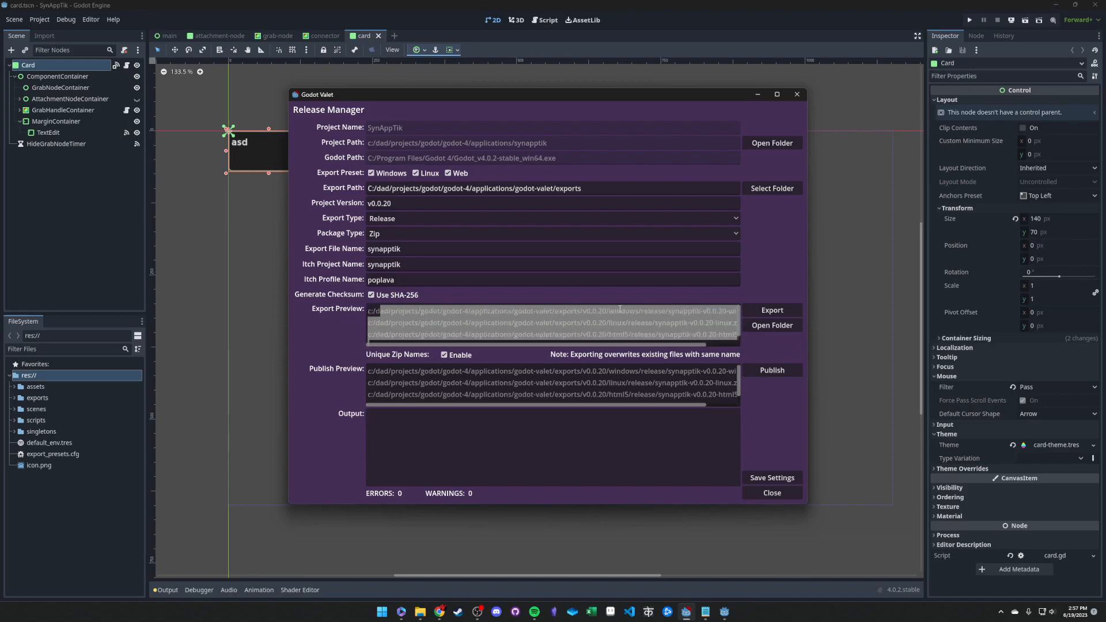
{"action": "left_click", "coordinate": [419, 318]}
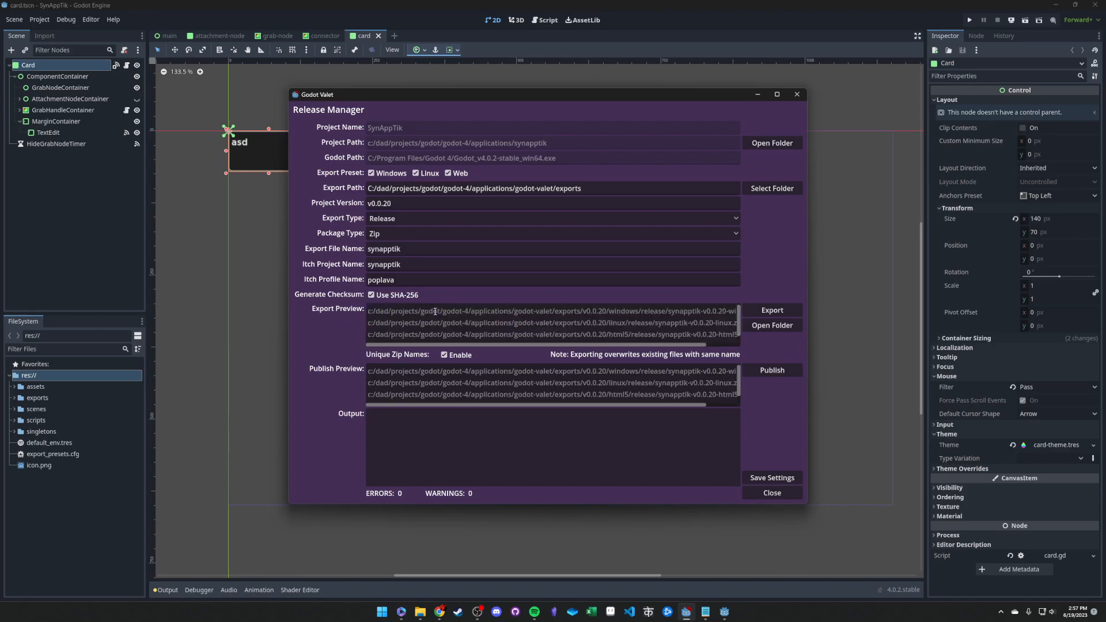
{"action": "left_click_drag", "start_coordinate": [435, 312], "coordinate": [761, 310]}
Step: Examine how the project name, version and platform make up the zip file names and subfolders in the export preview
{"action": "left_click", "coordinate": [652, 311]}
{"action": "double_click", "coordinate": [649, 311]}
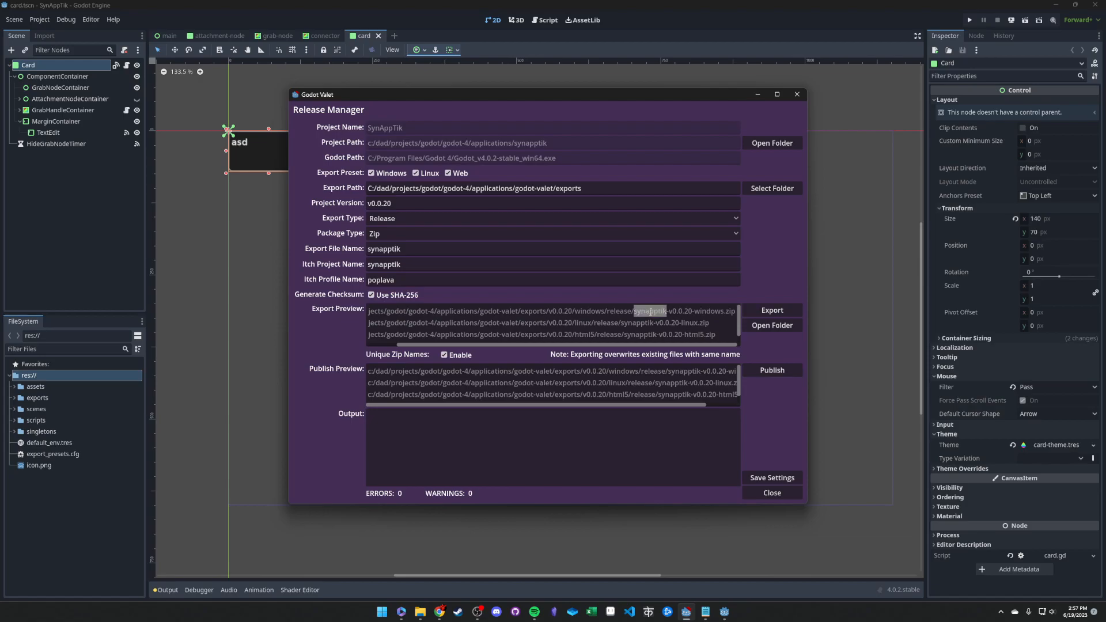
{"action": "left_click", "coordinate": [666, 310]}
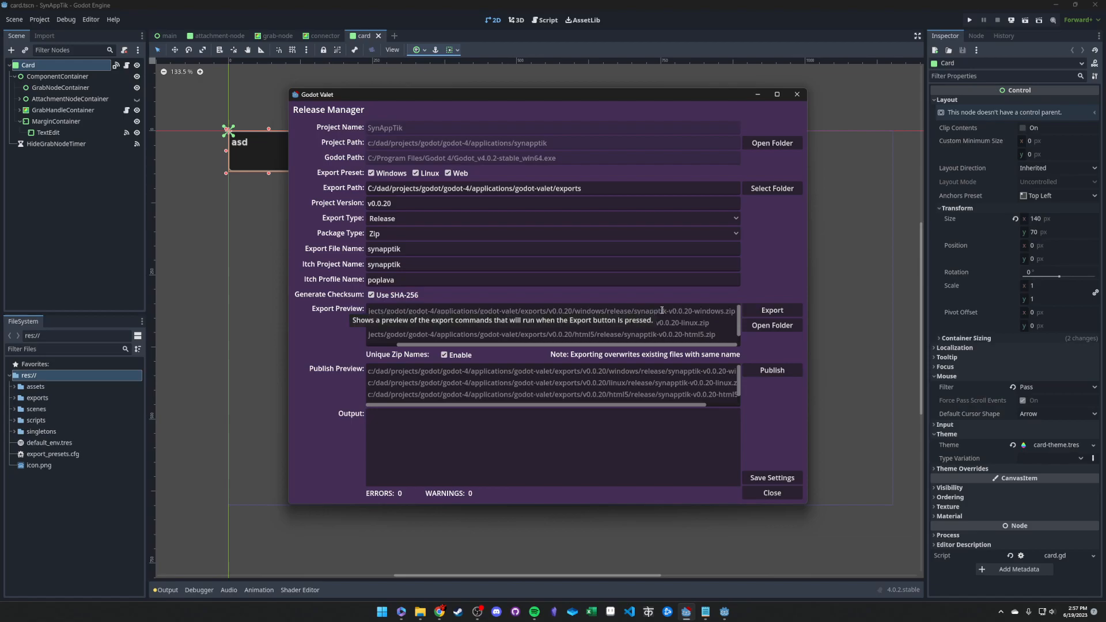
{"action": "left_click_drag", "start_coordinate": [645, 310], "coordinate": [663, 311]}
{"action": "left_click", "coordinate": [670, 310]}
{"action": "double_click", "coordinate": [669, 310]}
{"action": "double_click", "coordinate": [708, 310]}
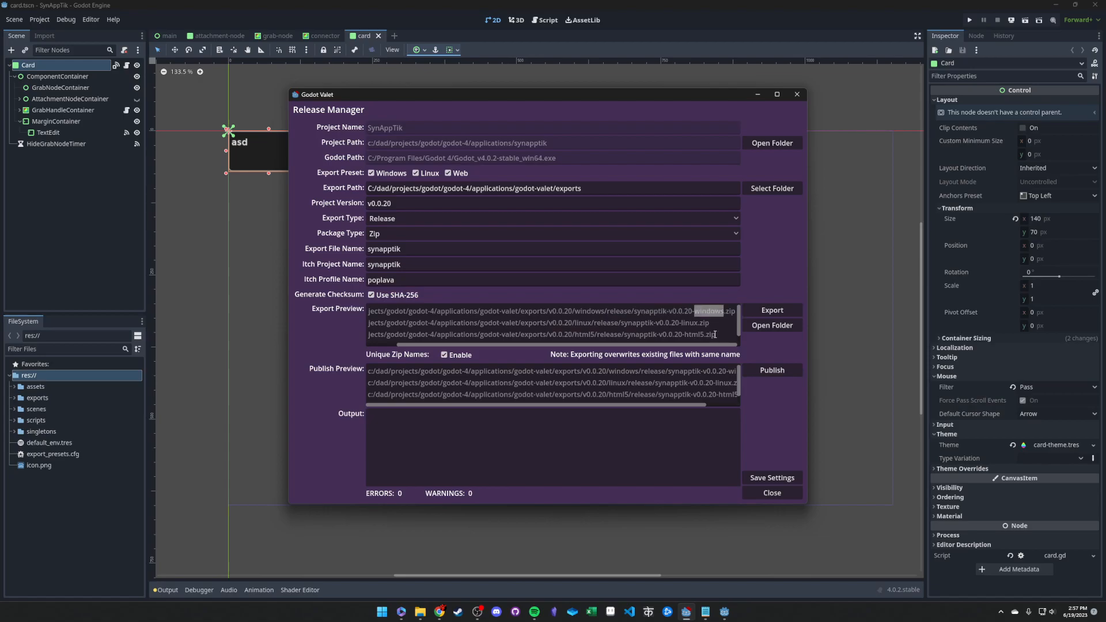
{"action": "double_click", "coordinate": [711, 309]}
{"action": "left_click_drag", "start_coordinate": [575, 312], "coordinate": [722, 334]}
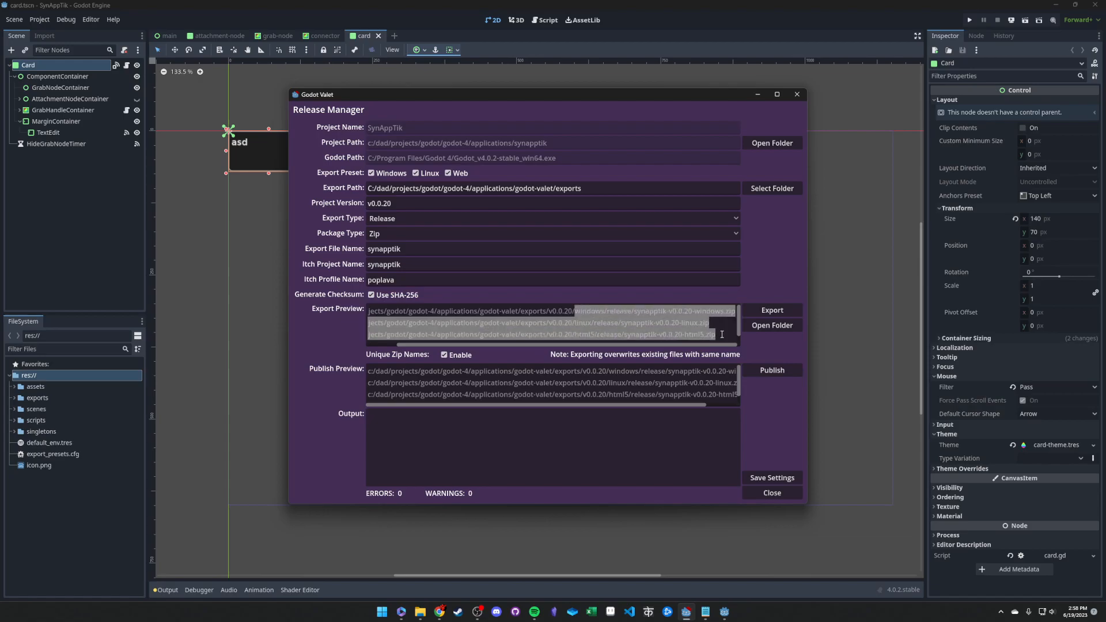
{"action": "left_click", "coordinate": [666, 309]}
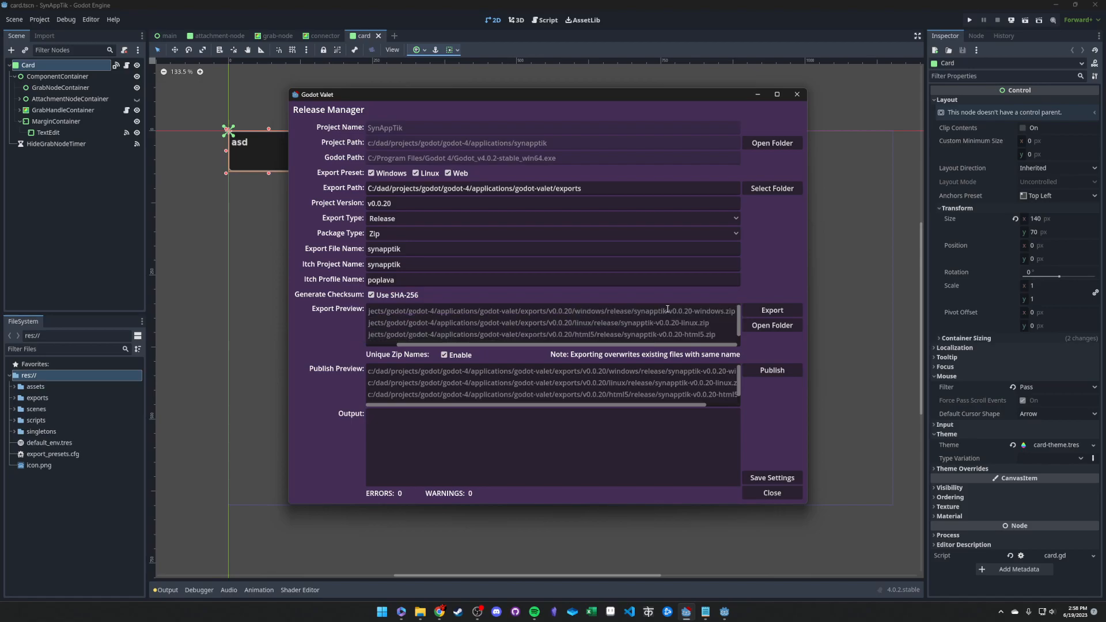
{"action": "left_click_drag", "start_coordinate": [650, 314], "coordinate": [684, 329]}
{"action": "left_click", "coordinate": [684, 330]}
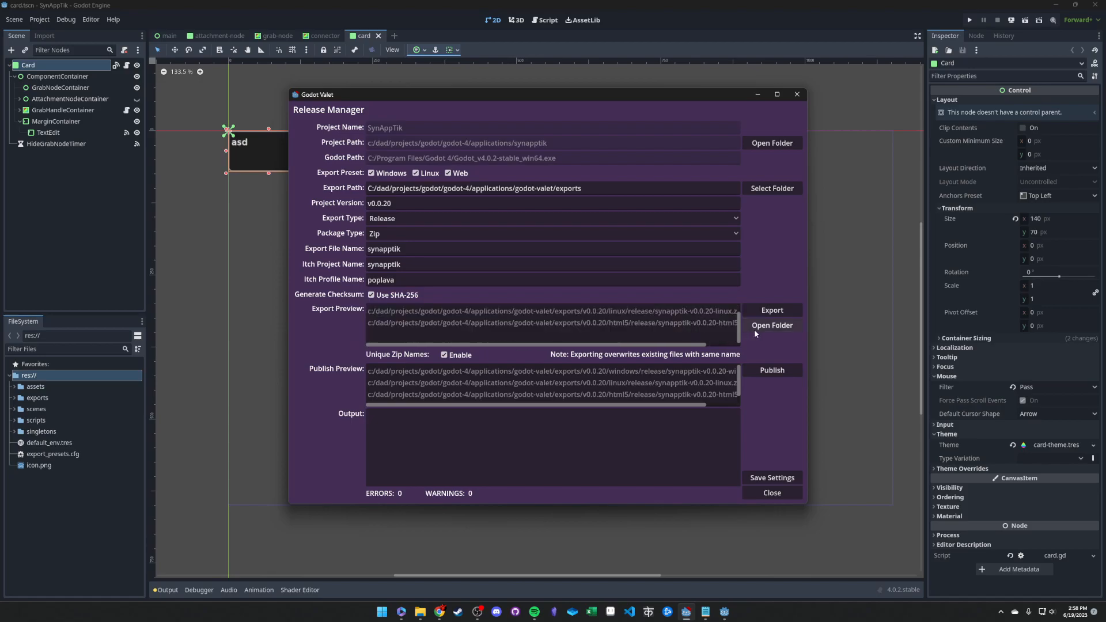
Step: Export the Windows, Linux and Web release builds and maximize the window to show more of the output
{"action": "left_click", "coordinate": [770, 311]}
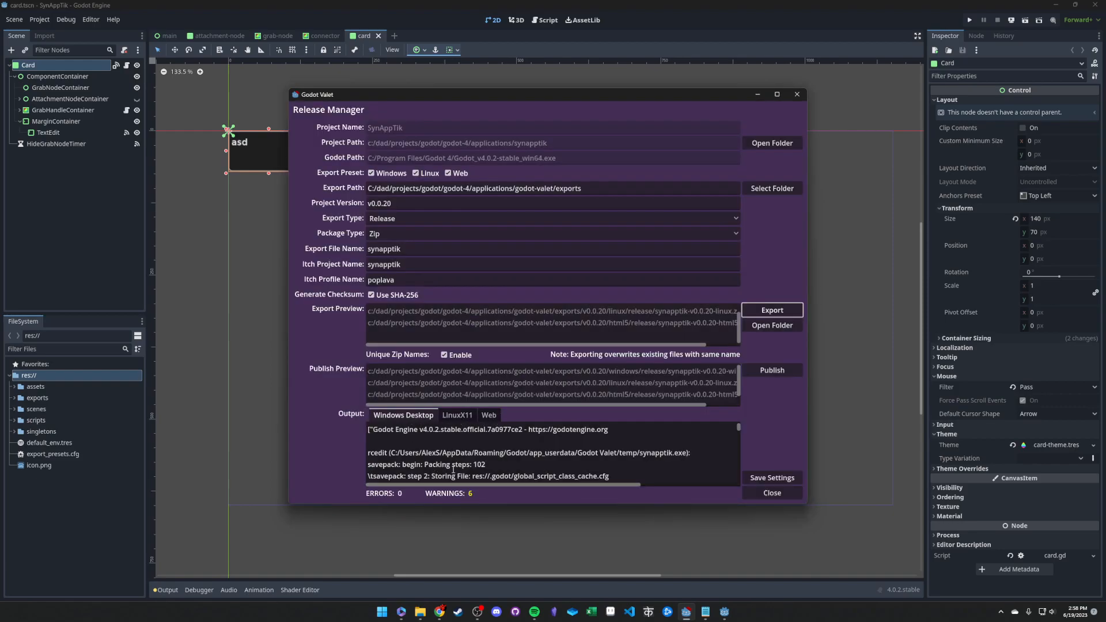
{"action": "scroll", "coordinate": [445, 454], "scroll_direction": "down", "scroll_amount": 15}
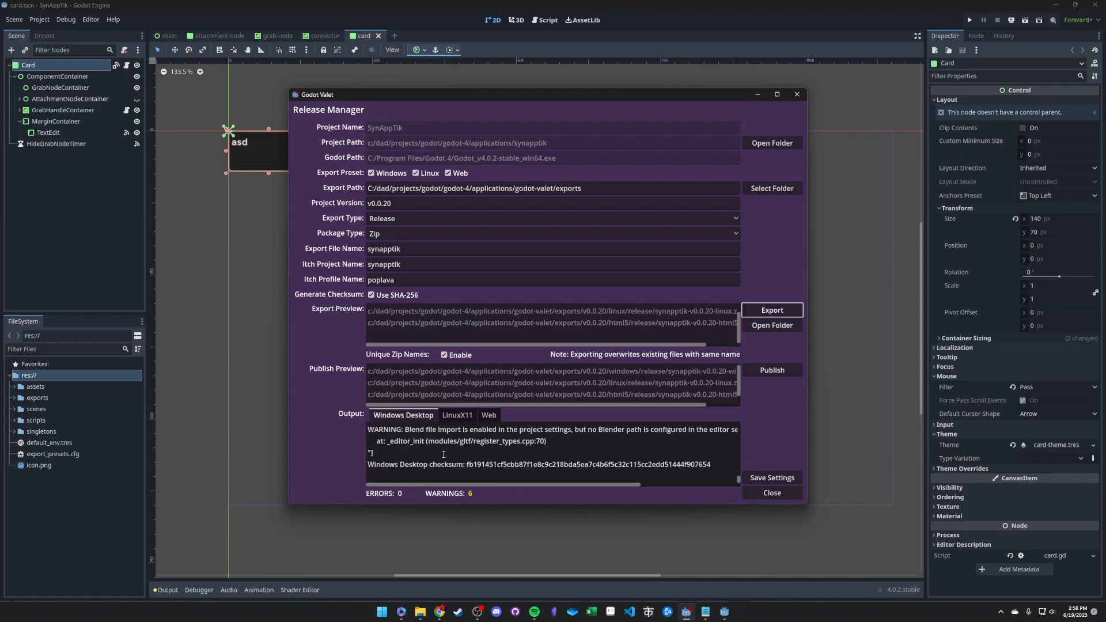
{"action": "left_click", "coordinate": [771, 94]}
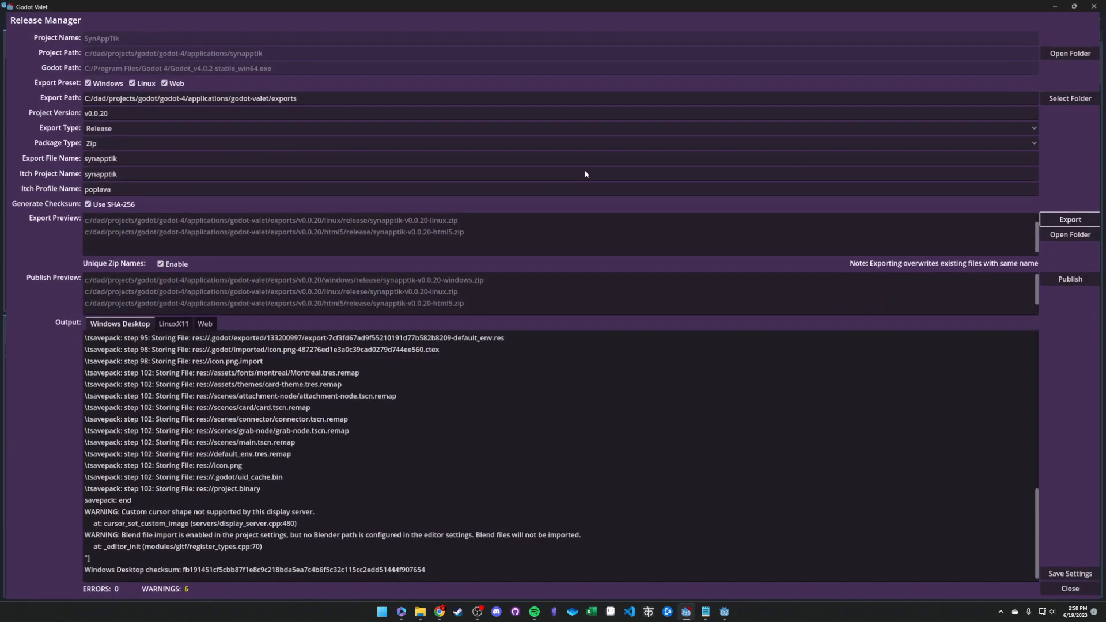
Step: Examine the warnings in the Windows Desktop export output and read through the Web export log
{"action": "left_click", "coordinate": [153, 511]}
{"action": "left_click_drag", "start_coordinate": [116, 513], "coordinate": [70, 514]}
{"action": "left_click", "coordinate": [266, 559]}
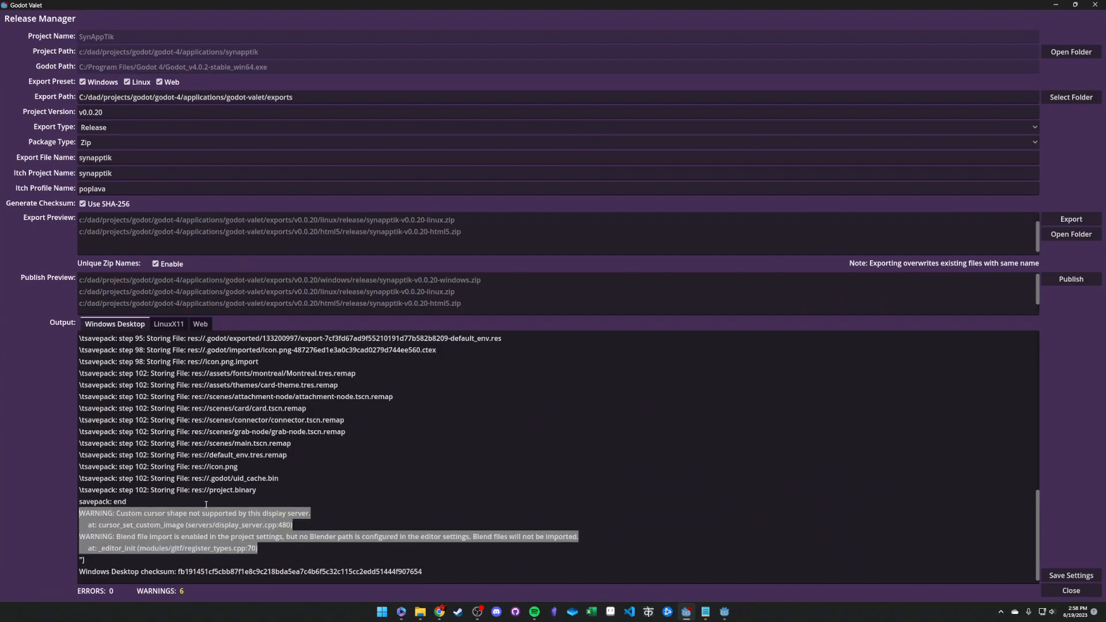
{"action": "scroll", "coordinate": [207, 505], "scroll_direction": "up", "scroll_amount": 15}
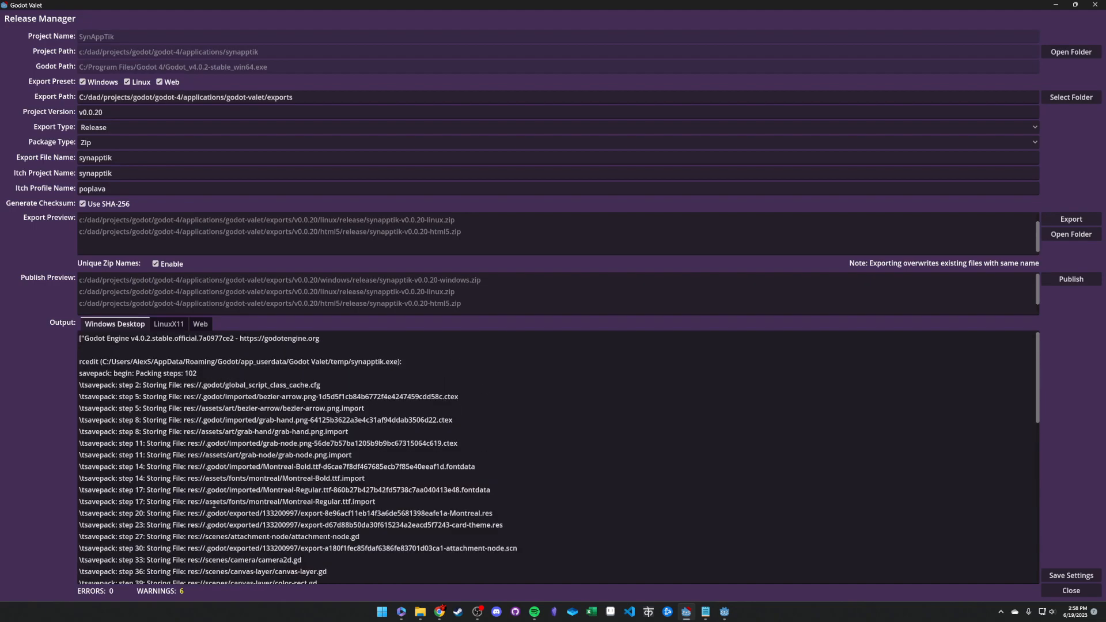
{"action": "left_click", "coordinate": [200, 324]}
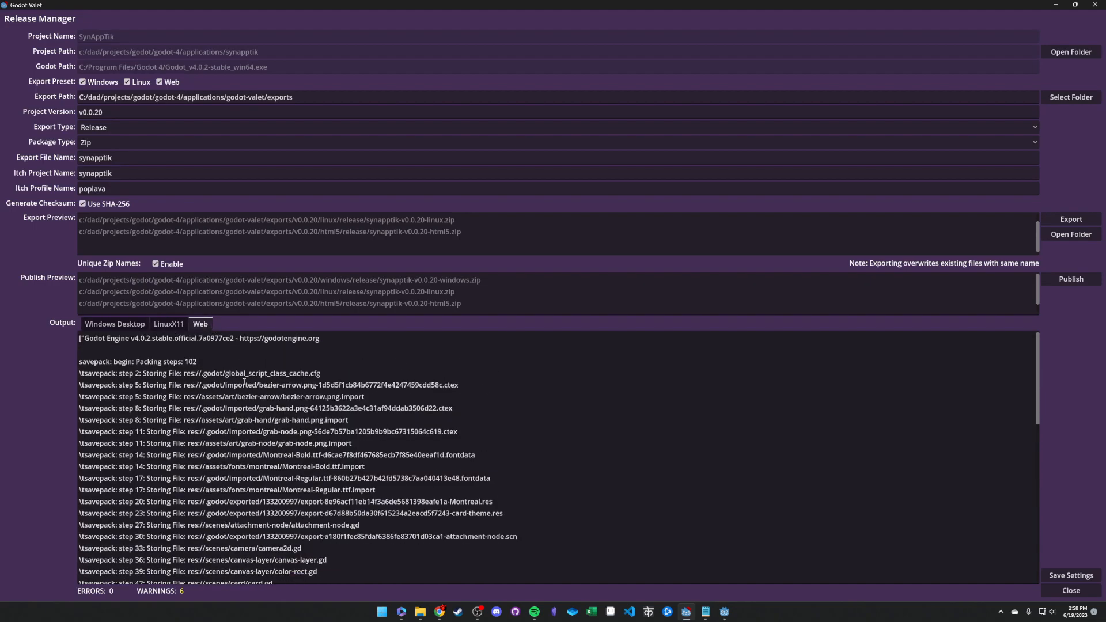
{"action": "scroll", "coordinate": [242, 416], "scroll_direction": "down", "scroll_amount": 15}
{"action": "scroll", "coordinate": [242, 416], "scroll_direction": "up", "scroll_amount": 15}
Step: Check the godot-valet part of the export path and bring up the exports folder in File Explorer
{"action": "key", "text": "super+d"}
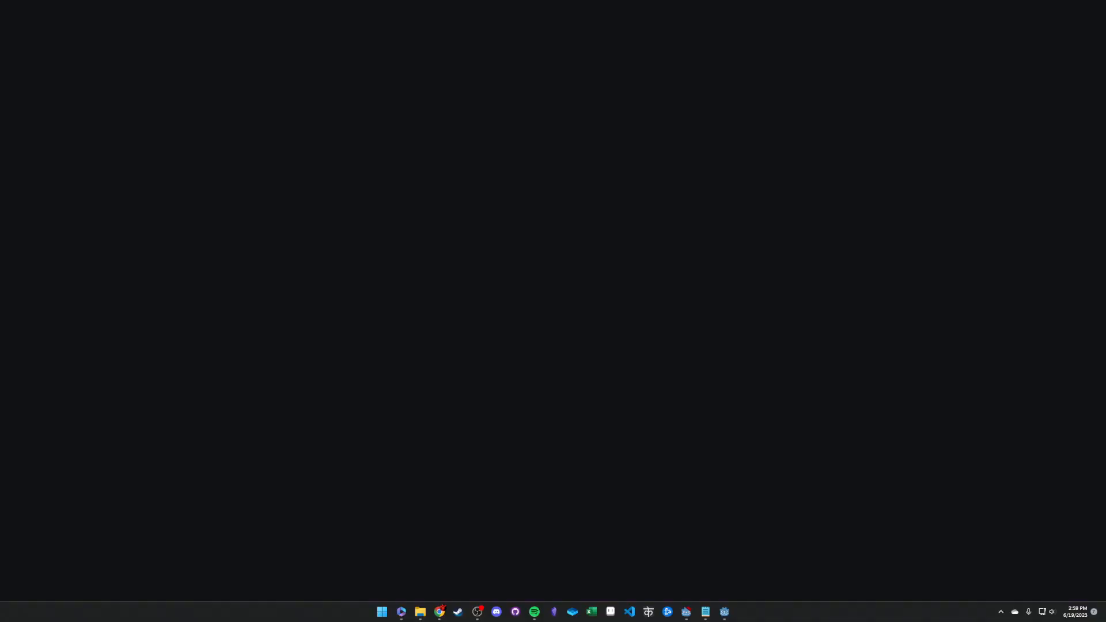
{"action": "key", "text": "super+d"}
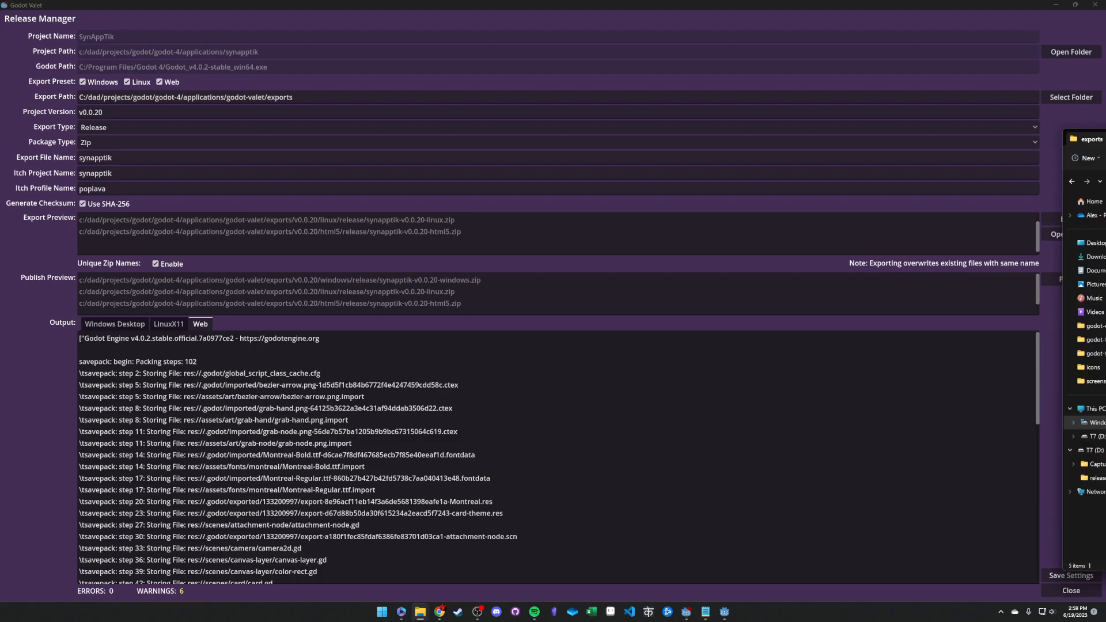
{"action": "left_click_drag", "start_coordinate": [1105, 126], "coordinate": [1105, 208]}
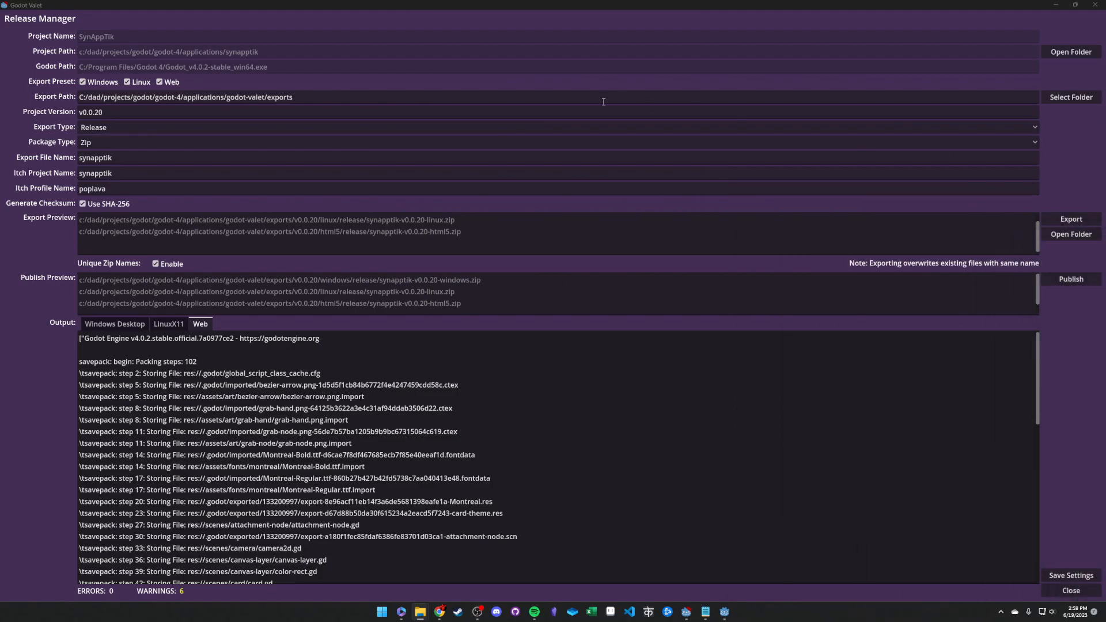
{"action": "left_click", "coordinate": [248, 97]}
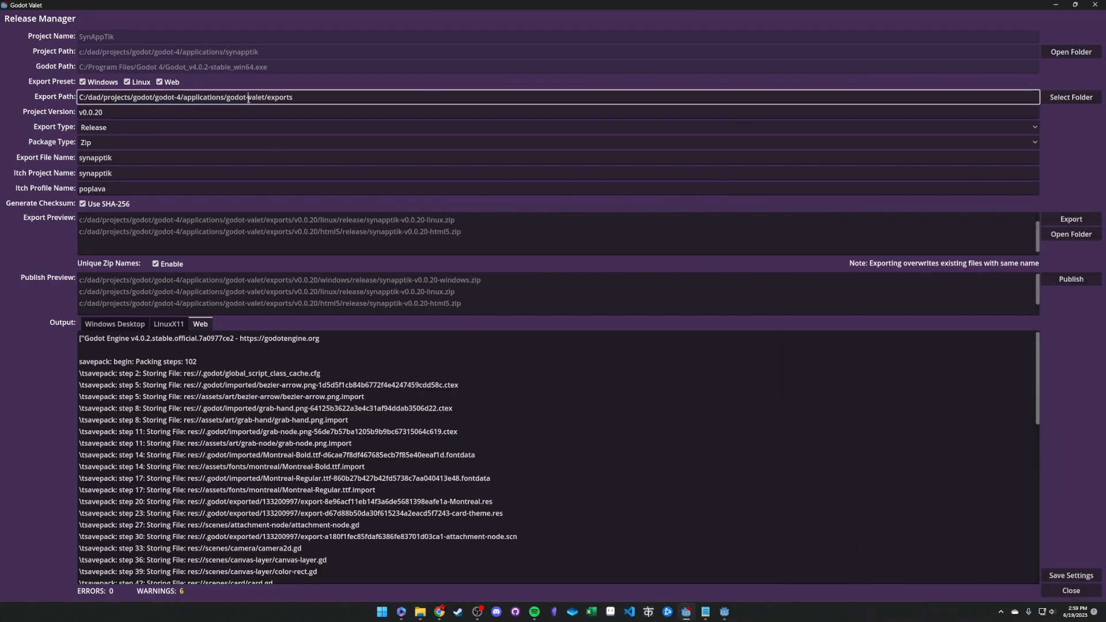
{"action": "left_click_drag", "start_coordinate": [266, 98], "coordinate": [224, 98]}
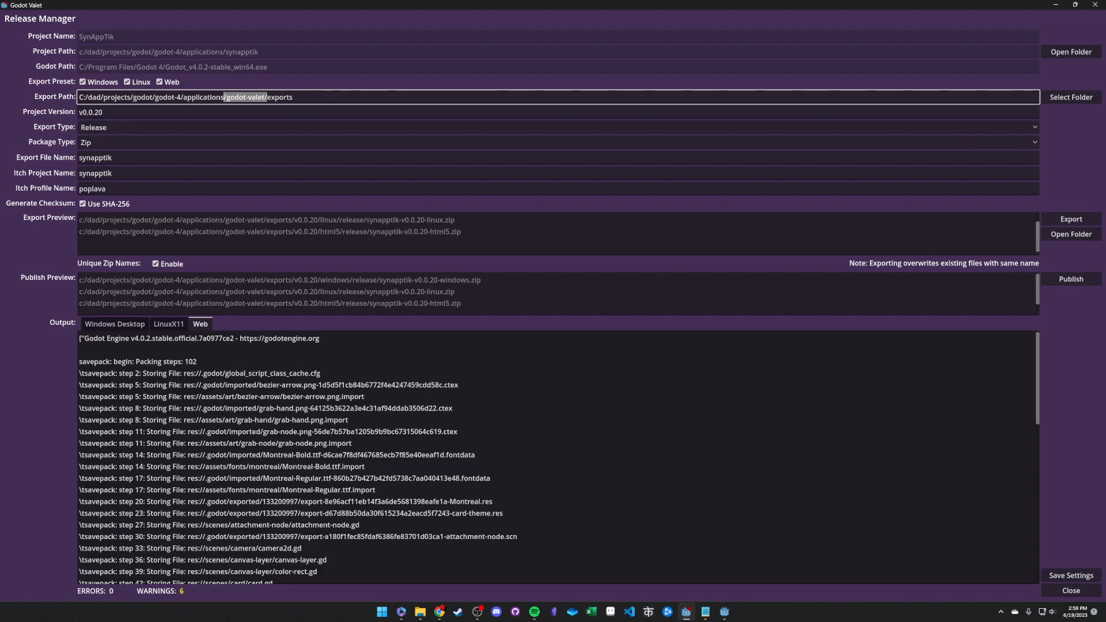
{"action": "key", "text": "alt+Tab"}
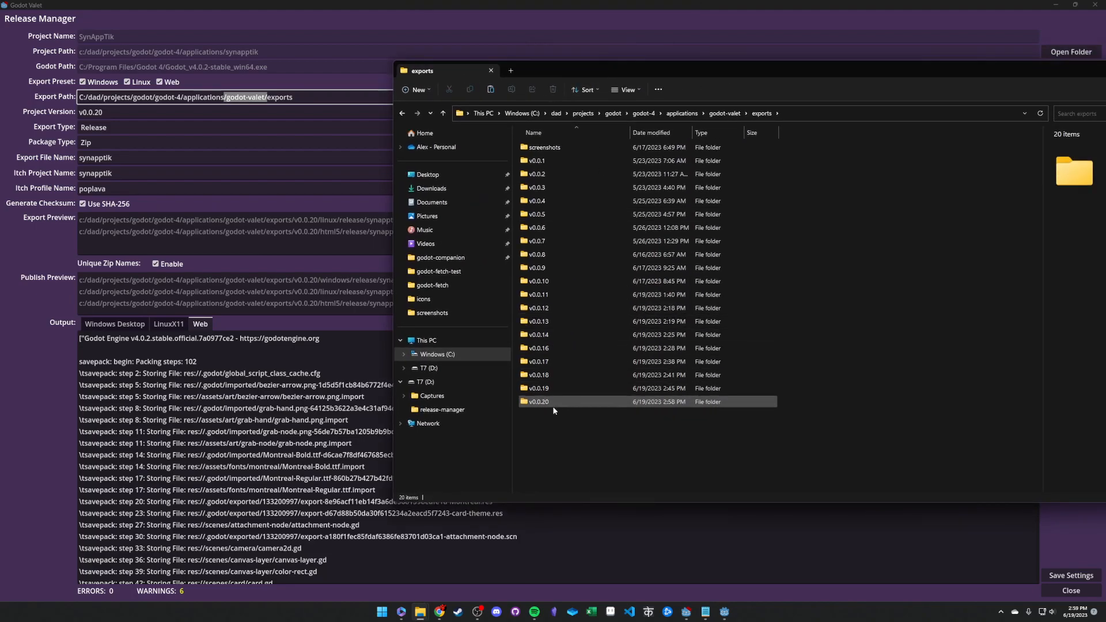
Step: Check the contents of the v0.0.20 exports folder in File Explorer and close its window
{"action": "left_click", "coordinate": [535, 406]}
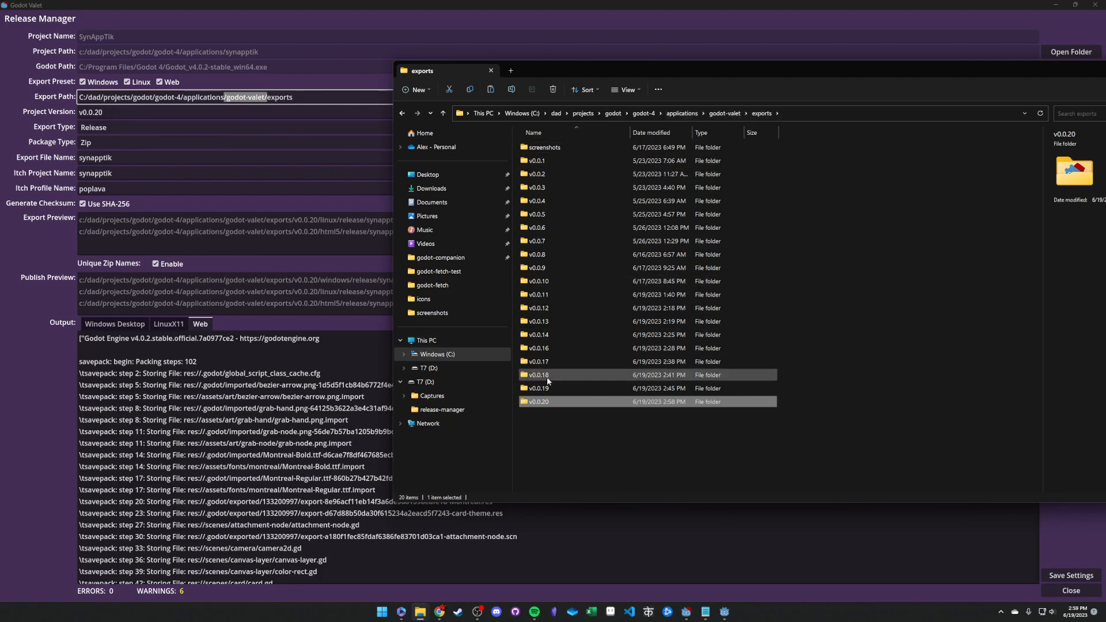
{"action": "double_click", "coordinate": [541, 406]}
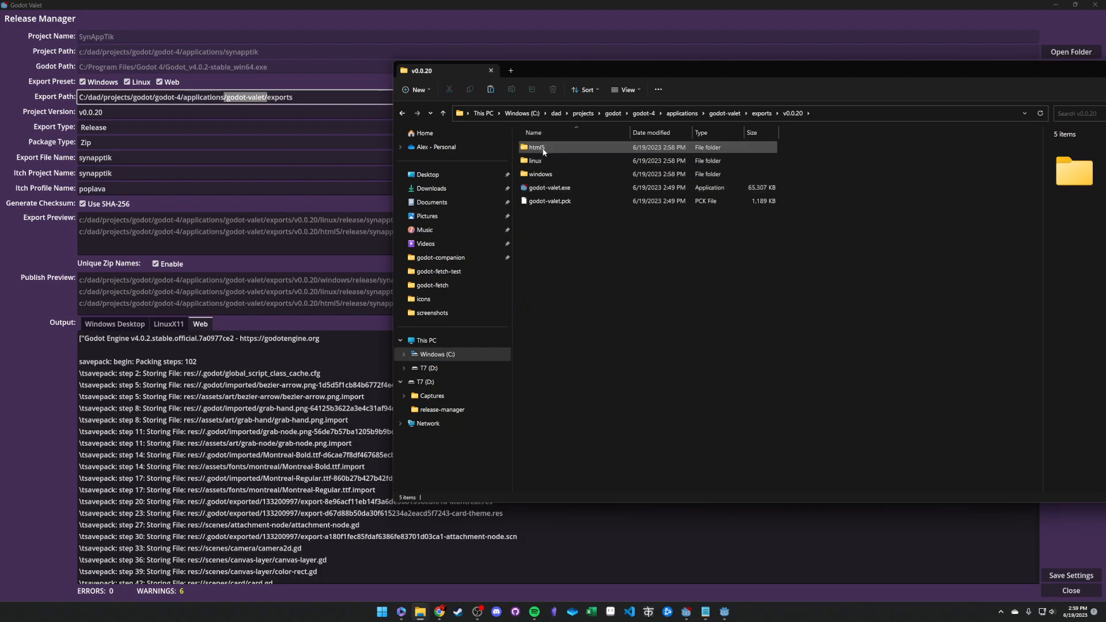
{"action": "left_click_drag", "start_coordinate": [564, 226], "coordinate": [573, 181]}
{"action": "left_click_drag", "start_coordinate": [889, 71], "coordinate": [690, 104]}
{"action": "left_click", "coordinate": [954, 97]}
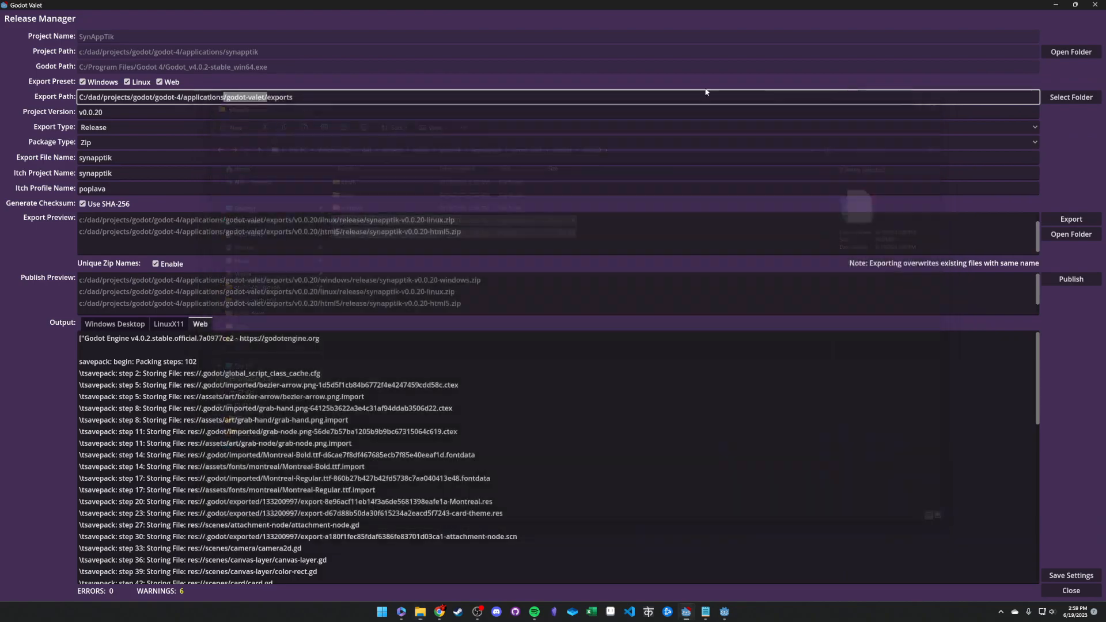
Step: Browse for a new export path, going up to the dad folder and into projects/godot/godot-4/applications
{"action": "left_click", "coordinate": [1064, 98]}
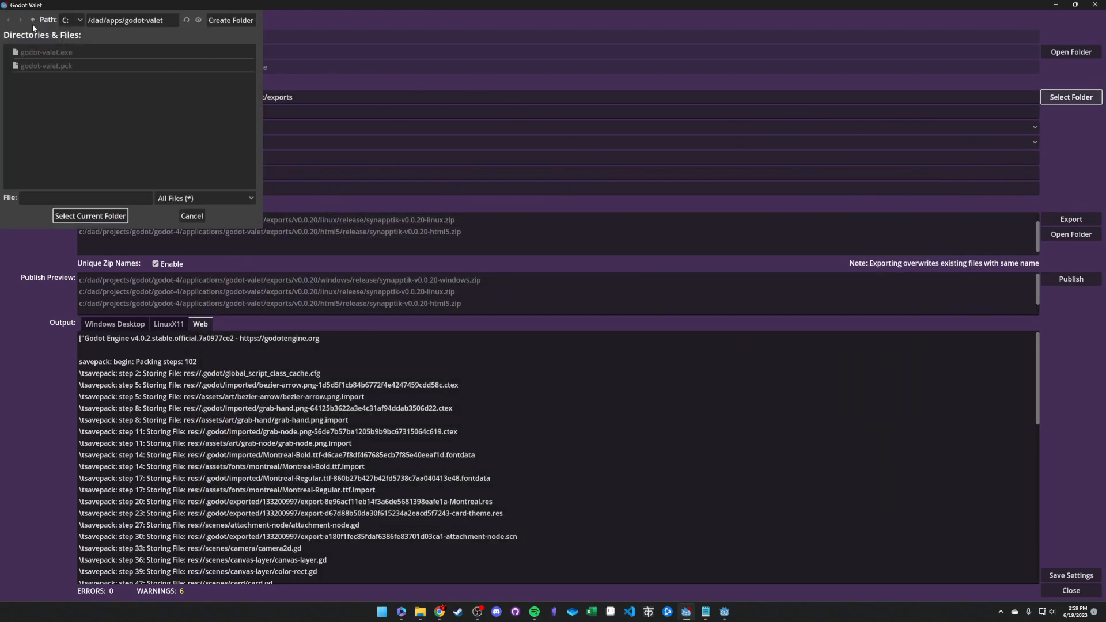
{"action": "left_click", "coordinate": [33, 23]}
{"action": "scroll", "coordinate": [65, 164], "scroll_direction": "down", "scroll_amount": 5}
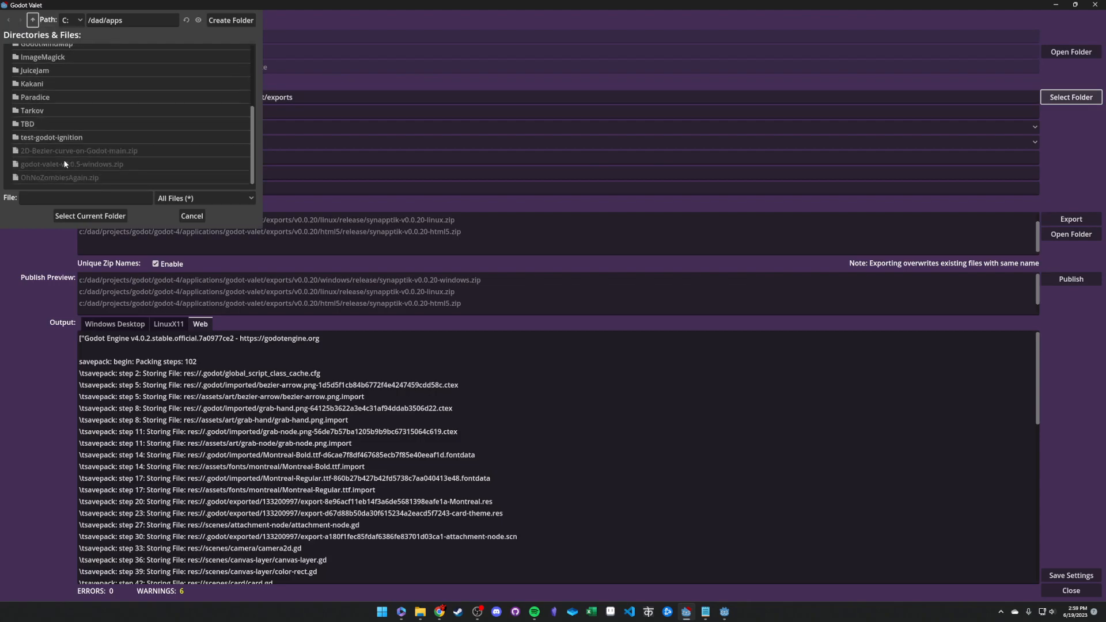
{"action": "scroll", "coordinate": [52, 92], "scroll_direction": "up", "scroll_amount": 5}
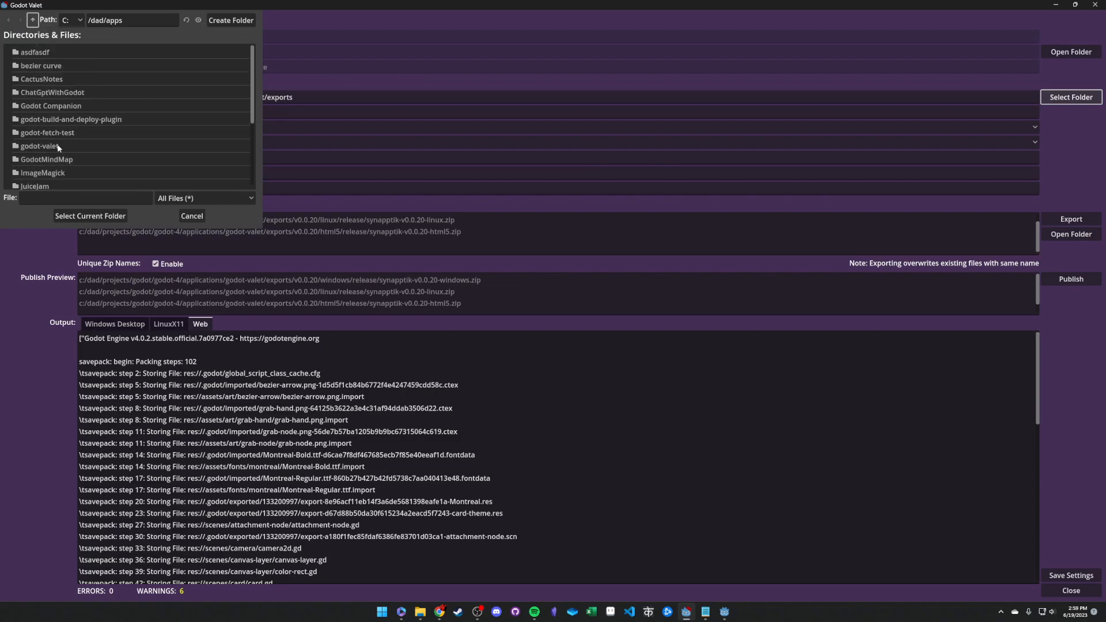
{"action": "left_click", "coordinate": [32, 22]}
{"action": "double_click", "coordinate": [46, 93]}
{"action": "double_click", "coordinate": [39, 52]}
{"action": "double_click", "coordinate": [33, 66]}
{"action": "double_click", "coordinate": [43, 56]}
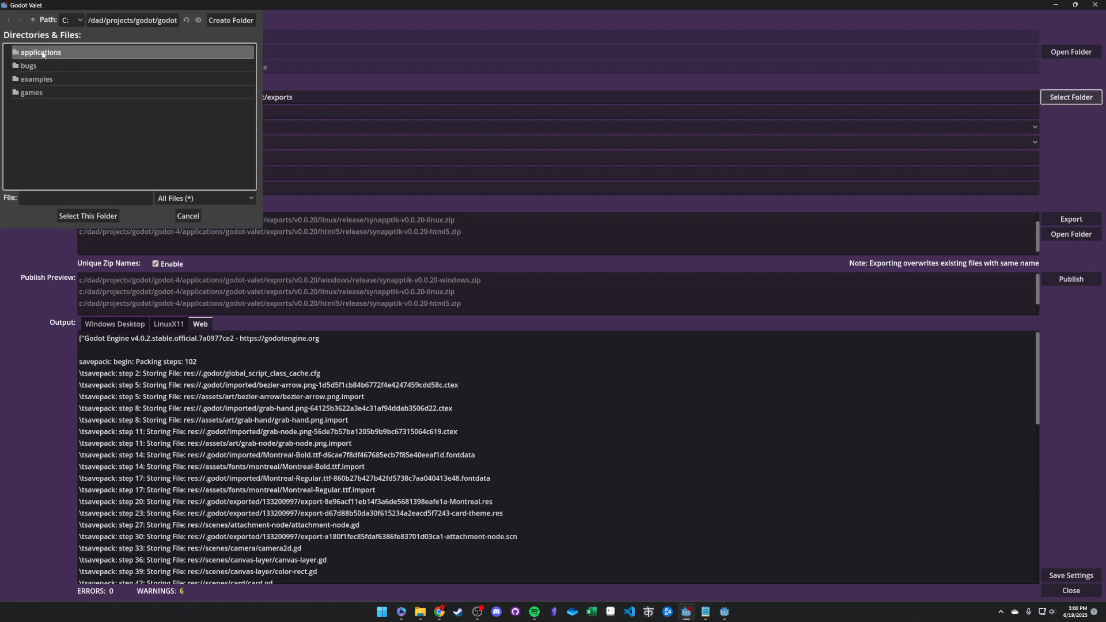
Step: Set the export path to the exports folder inside the SynAppTik project folder
{"action": "scroll", "coordinate": [45, 134], "scroll_direction": "down", "scroll_amount": 1}
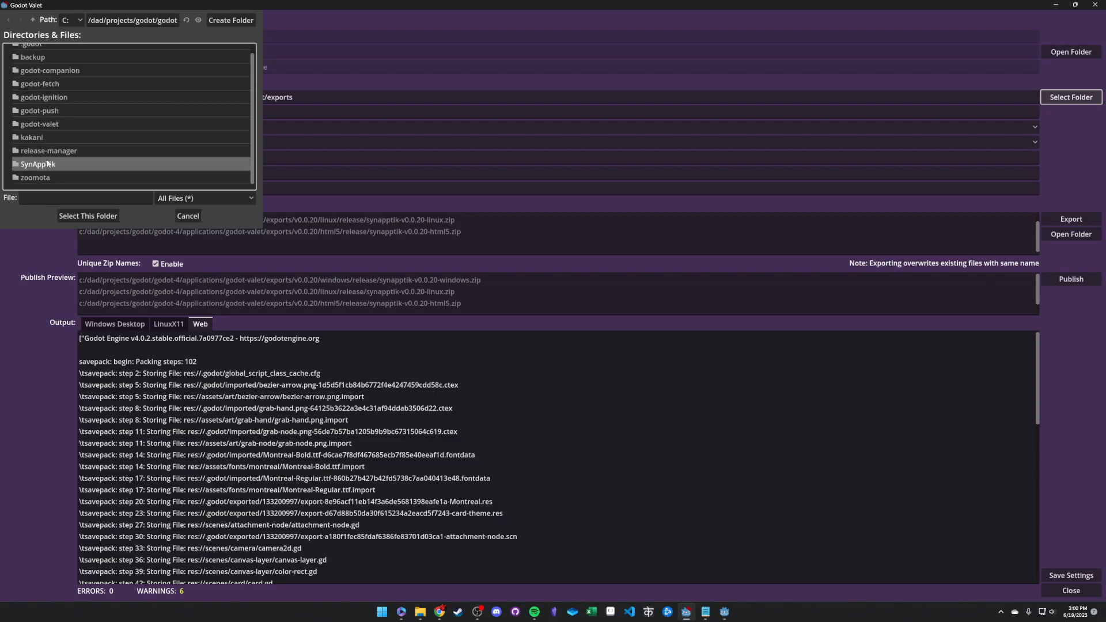
{"action": "double_click", "coordinate": [38, 164]}
{"action": "double_click", "coordinate": [34, 106]}
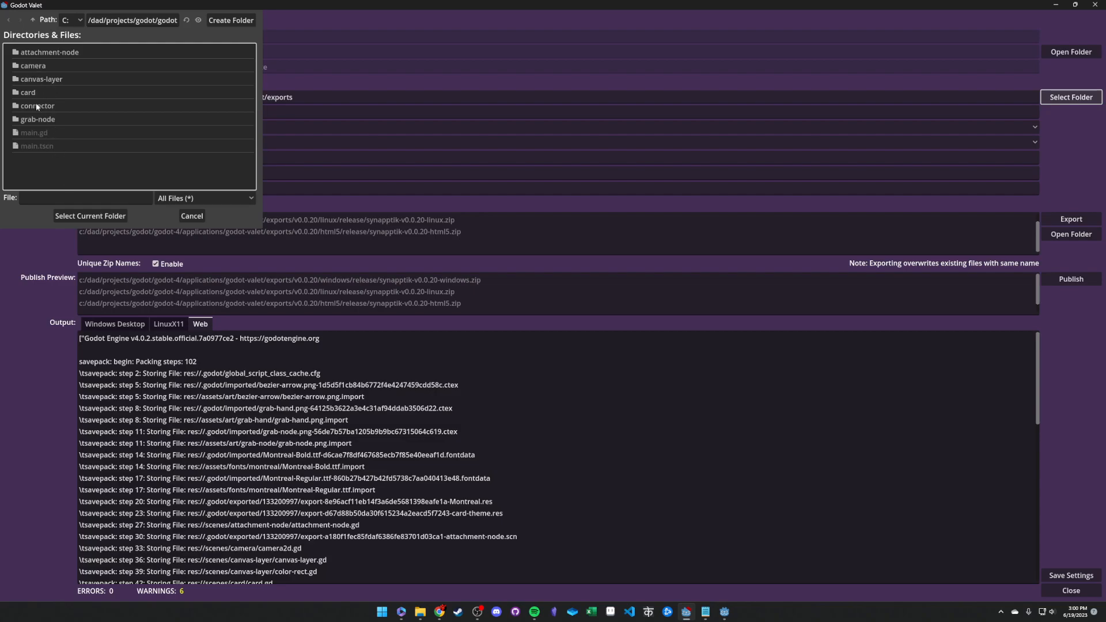
{"action": "left_click", "coordinate": [33, 20]}
{"action": "double_click", "coordinate": [57, 92]}
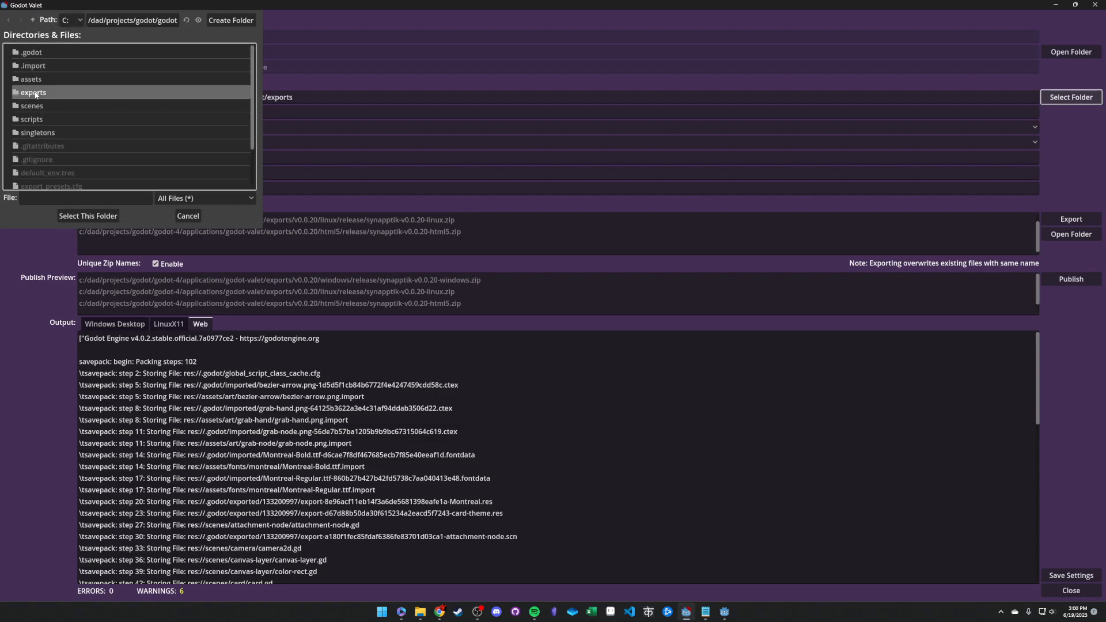
{"action": "left_click", "coordinate": [91, 217]}
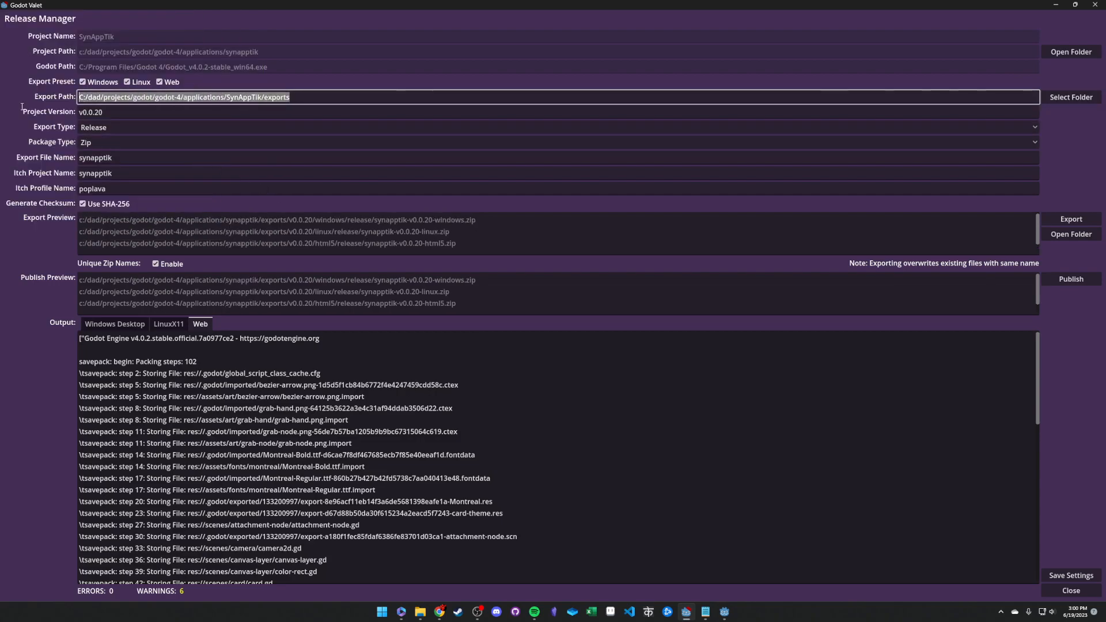
Step: Set the project version to v0.0.7 and export the Windows, Linux and Web release builds, saving the changed settings
{"action": "left_click", "coordinate": [115, 113]}
{"action": "key", "text": "BackSpace"}
{"action": "key", "text": "BackSpace"}
{"action": "type", "text": "7"}
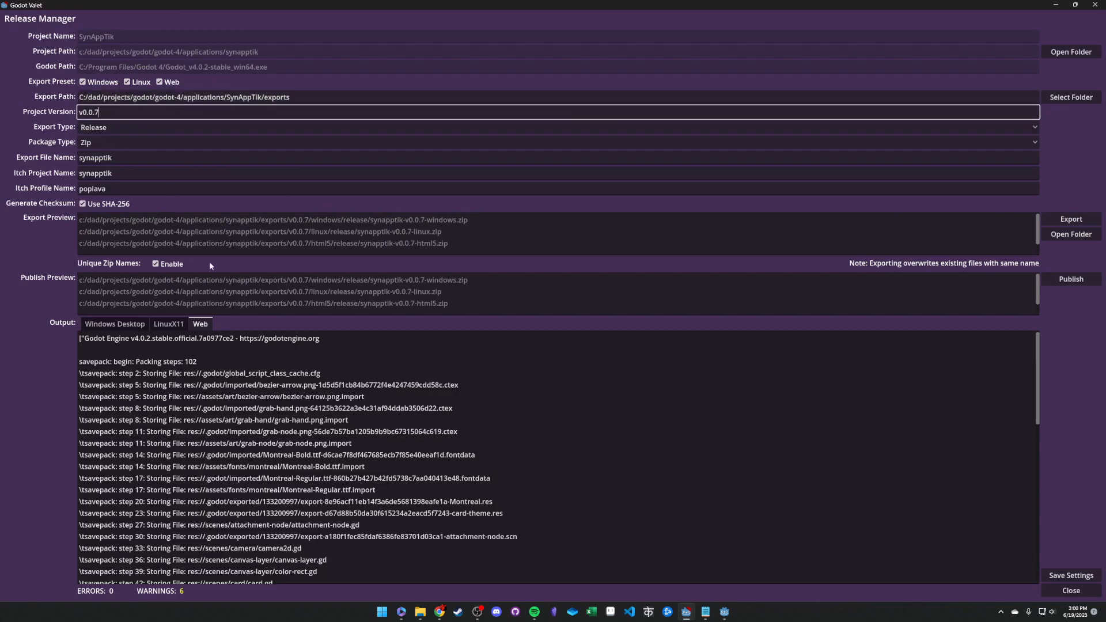
{"action": "left_click", "coordinate": [1068, 219]}
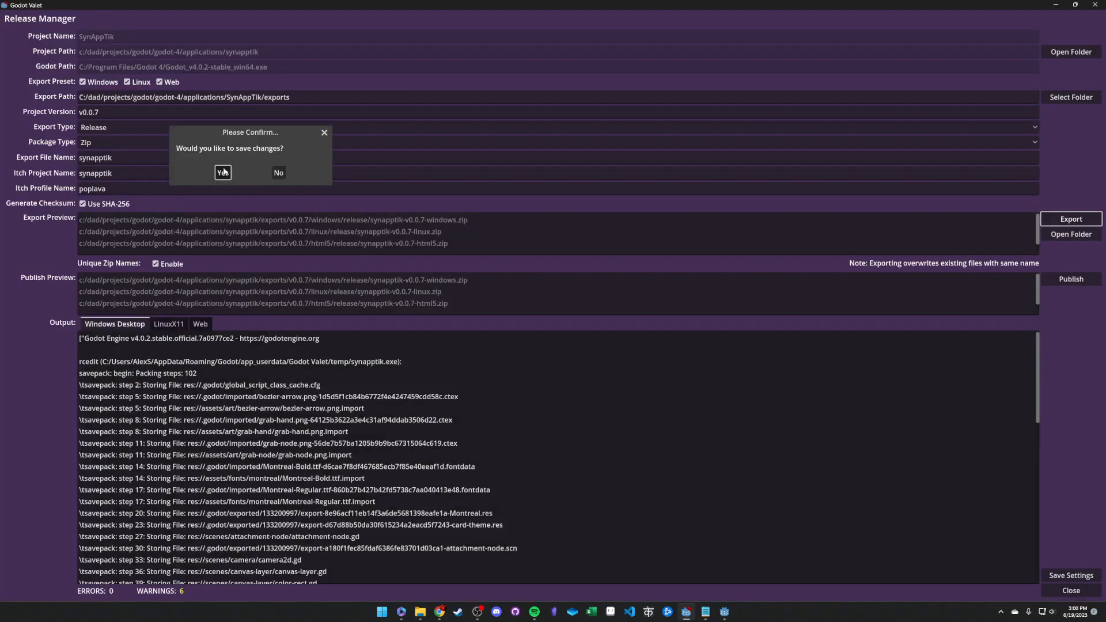
{"action": "left_click", "coordinate": [222, 172]}
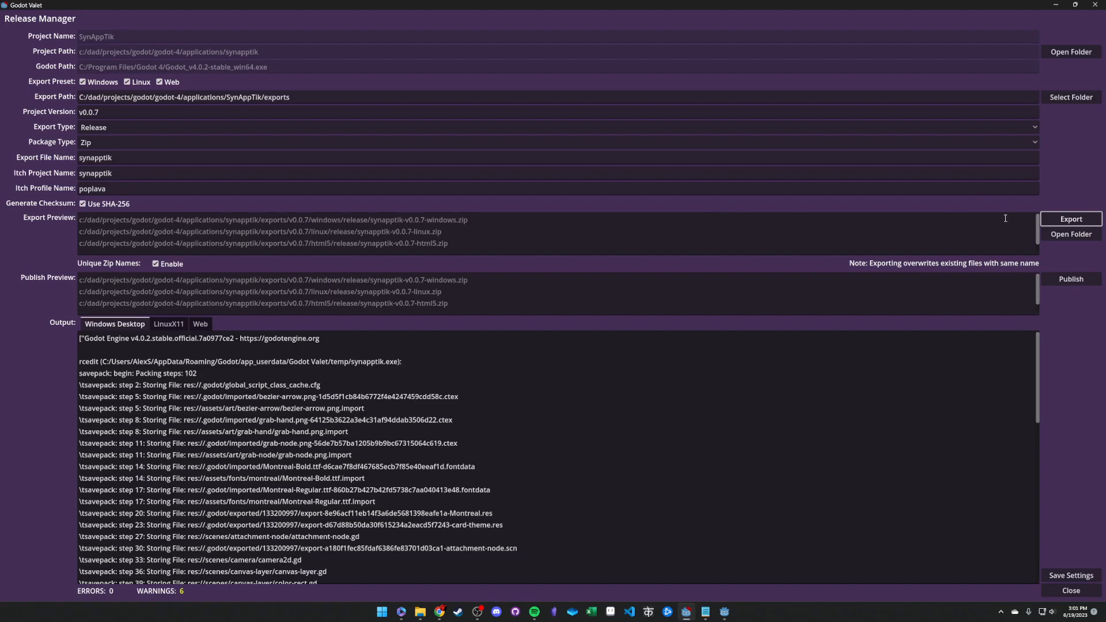
Step: Open the v0.0.7 export folder in File Explorer and inspect the contents of the Windows release zip
{"action": "left_click", "coordinate": [1066, 235]}
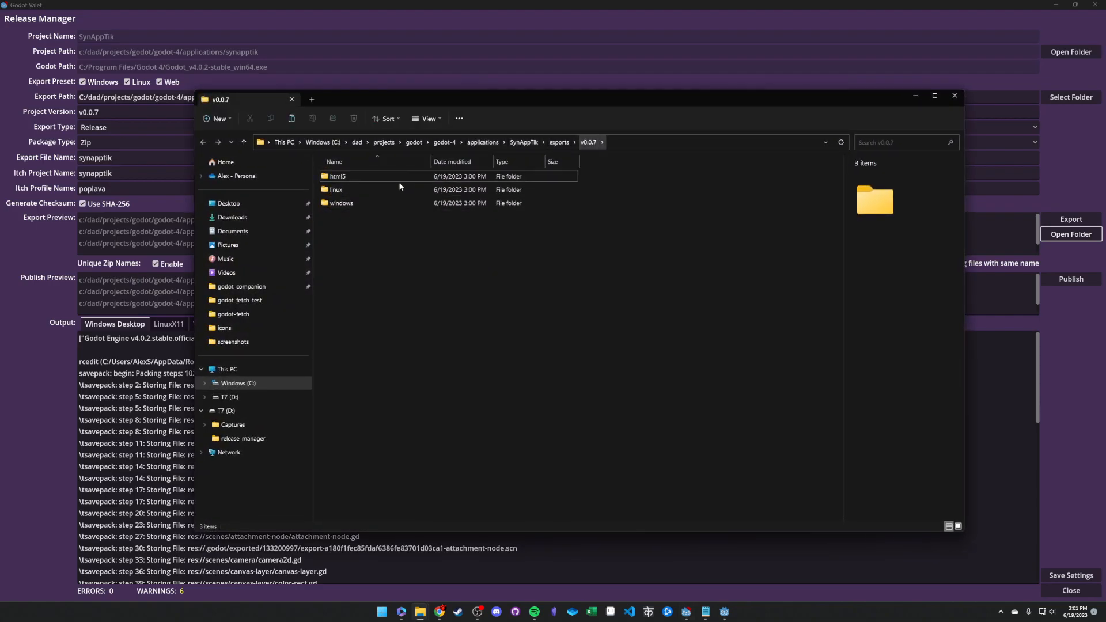
{"action": "left_click", "coordinate": [355, 204]}
{"action": "double_click", "coordinate": [355, 204]}
{"action": "double_click", "coordinate": [351, 178]}
{"action": "double_click", "coordinate": [351, 176]}
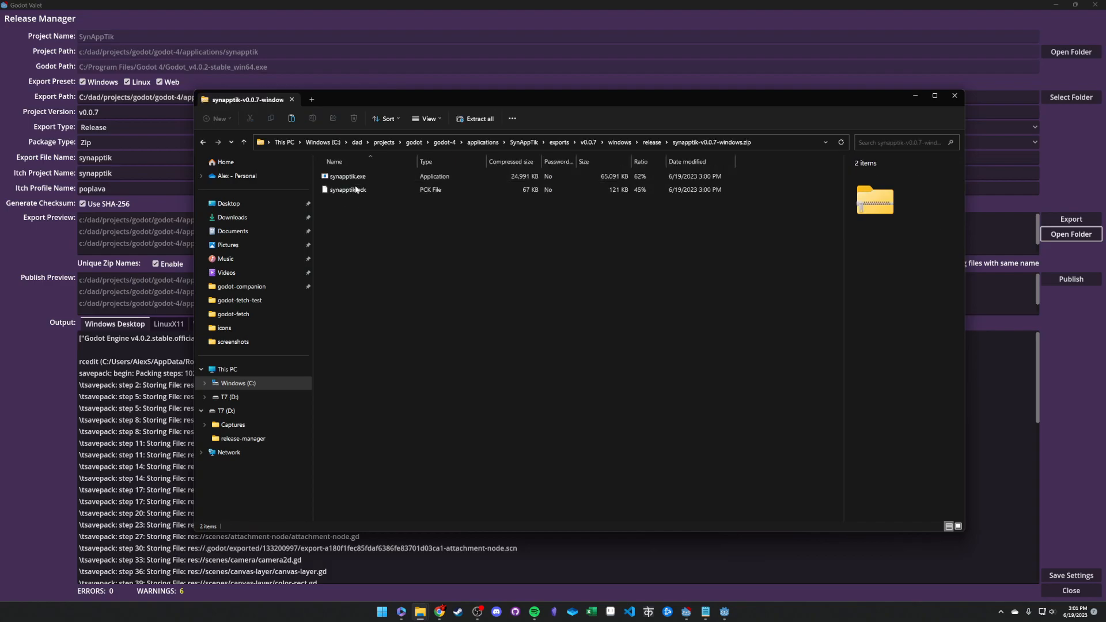
Step: Return to the v0.0.7 folder and inspect the contents of the Linux release zip
{"action": "left_click", "coordinate": [619, 143]}
{"action": "left_click", "coordinate": [588, 143]}
{"action": "double_click", "coordinate": [359, 189]}
{"action": "double_click", "coordinate": [349, 177]}
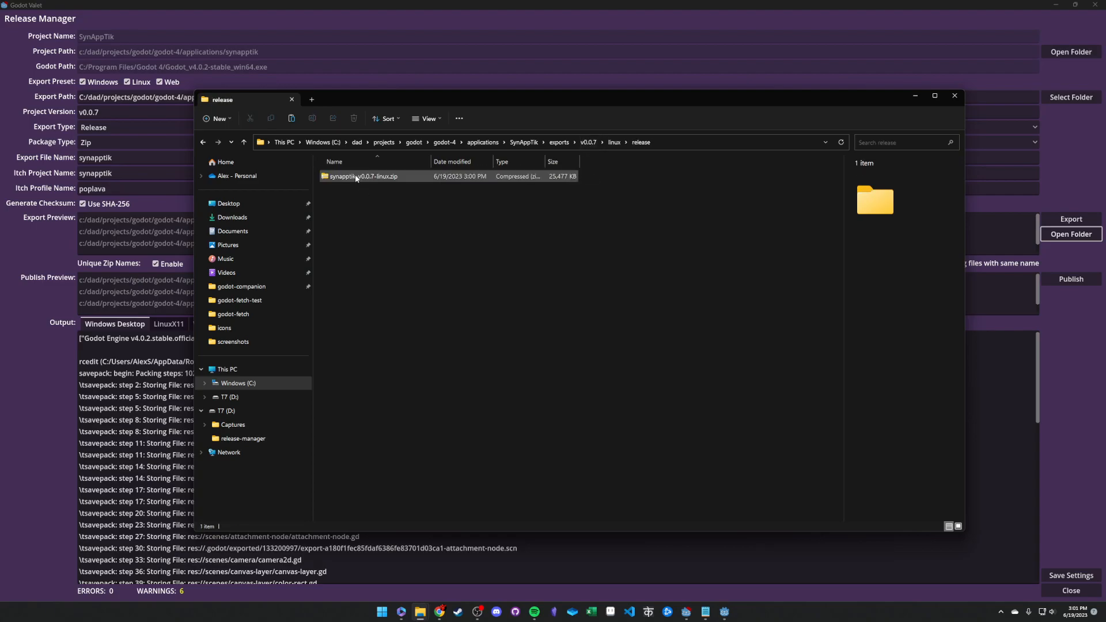
{"action": "double_click", "coordinate": [349, 177]}
Step: Inspect the html5 release zip, check the version folders in the SynAppTik exports folder and close File Explorer
{"action": "left_click", "coordinate": [588, 142]}
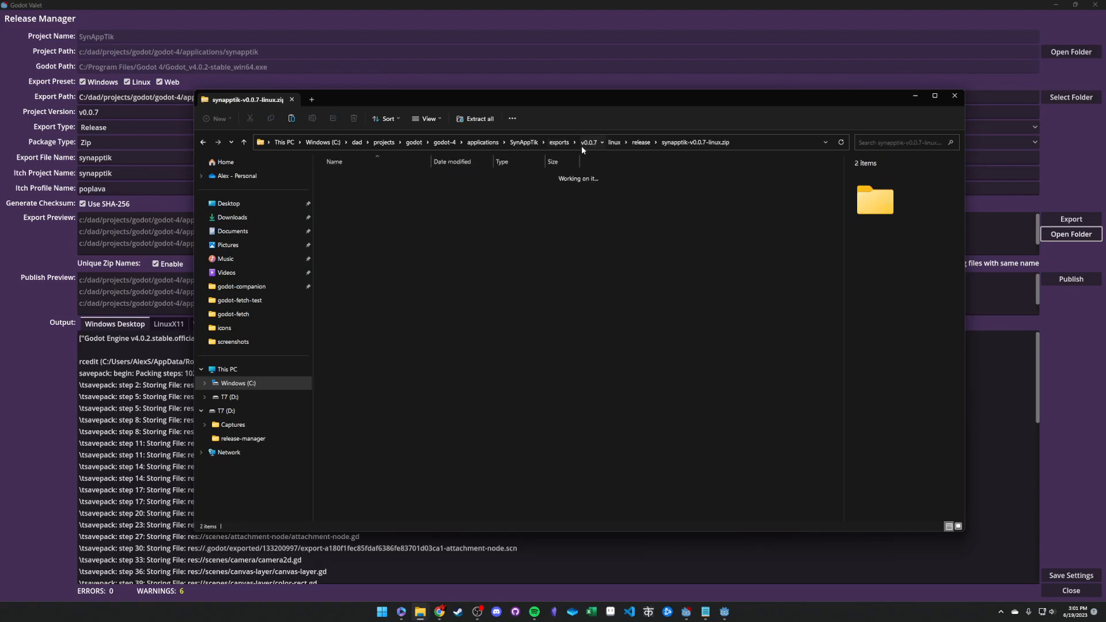
{"action": "double_click", "coordinate": [374, 177]}
{"action": "double_click", "coordinate": [357, 176]}
{"action": "double_click", "coordinate": [359, 177]}
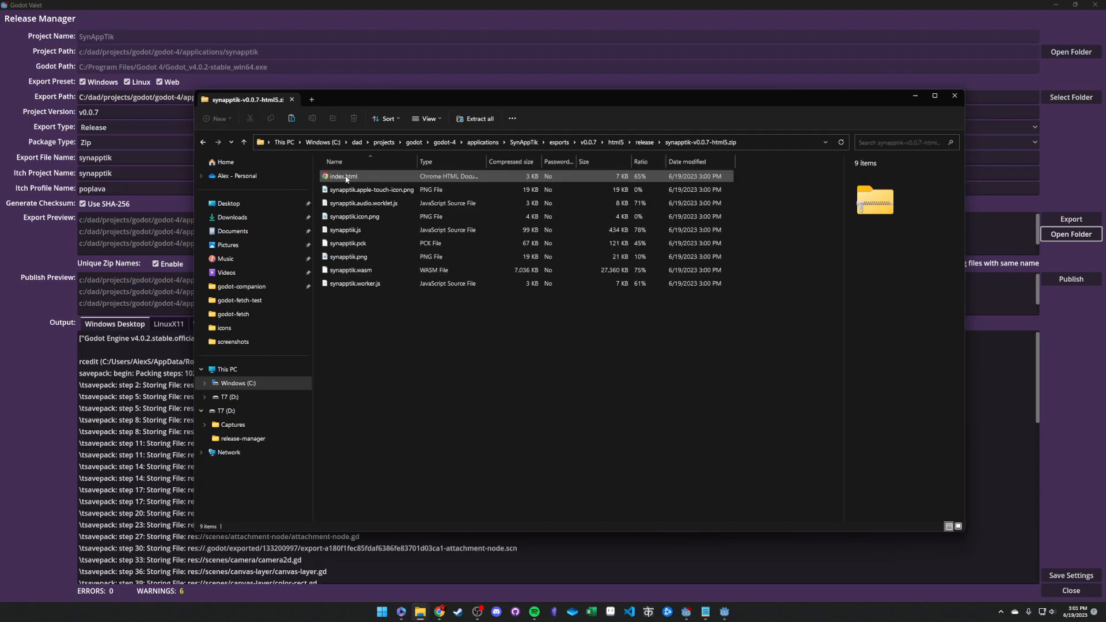
{"action": "left_click", "coordinate": [568, 141]}
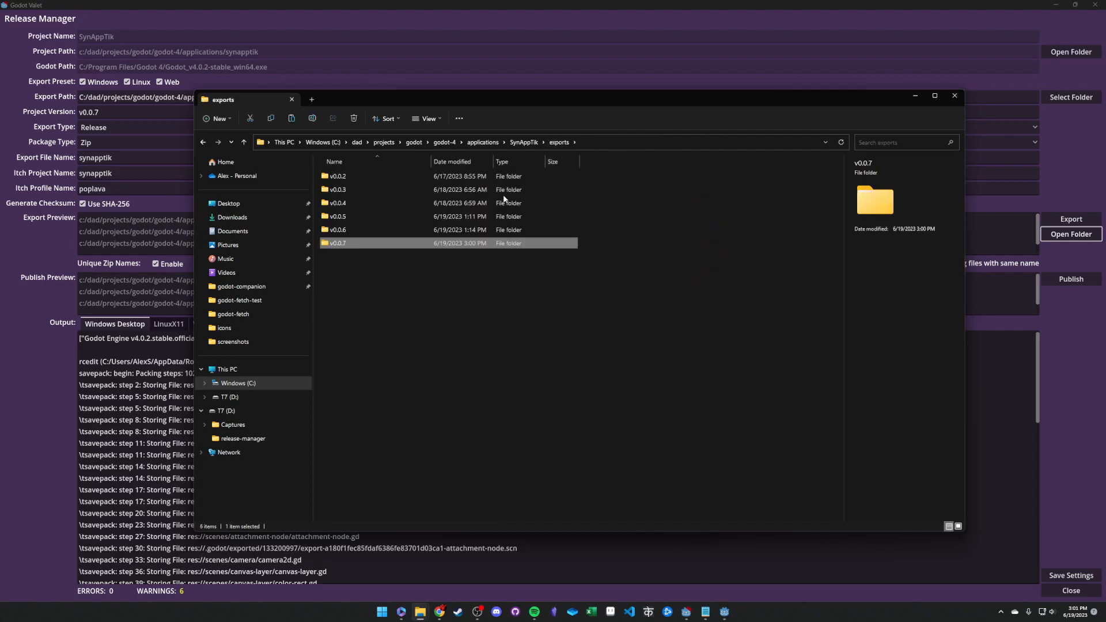
{"action": "left_click", "coordinate": [461, 280]}
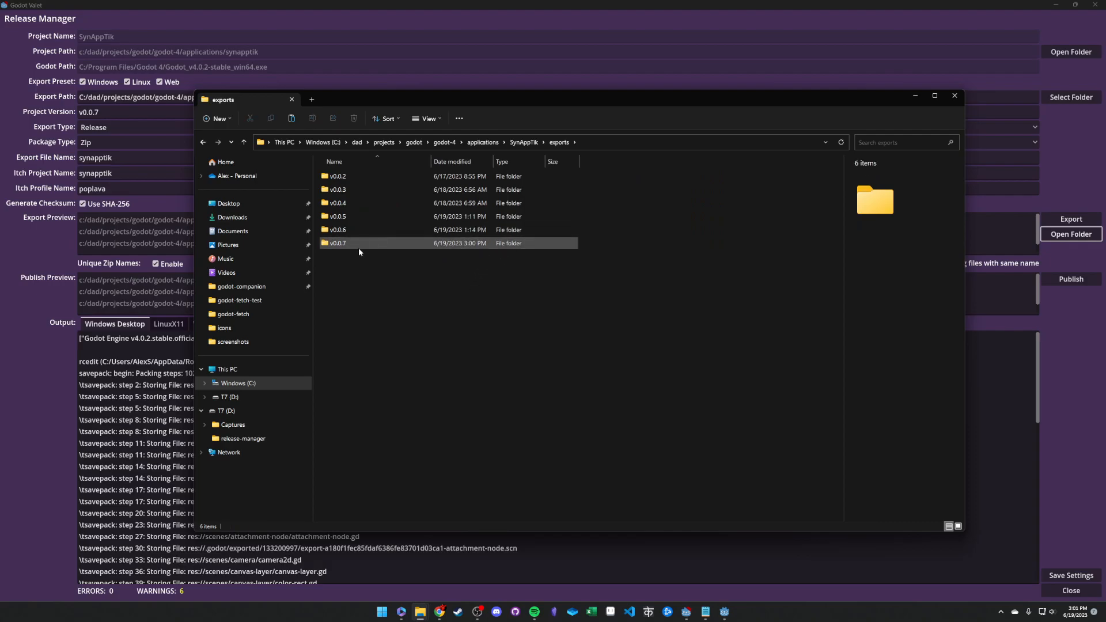
{"action": "left_click", "coordinate": [955, 95]}
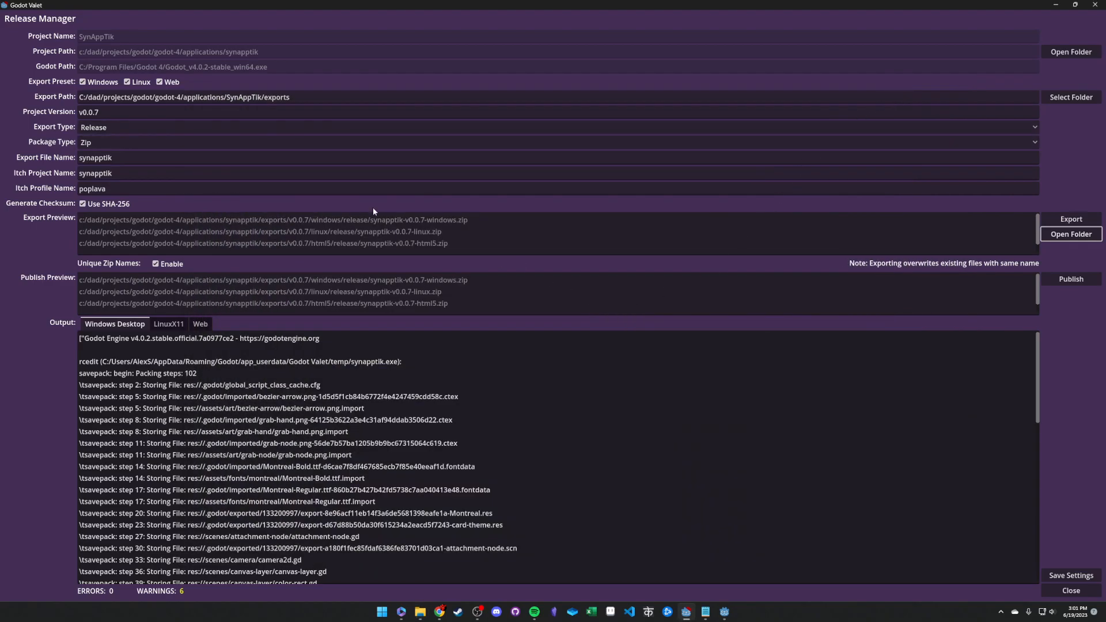
Step: Examine the versioned zip paths in the export and publish previews and the synapptik folder in the project path
{"action": "mouse_move", "coordinate": [289, 221]}
{"action": "left_mouse_down"}
{"action": "mouse_move", "coordinate": [377, 221]}
{"action": "mouse_move", "coordinate": [368, 233]}
{"action": "mouse_move", "coordinate": [449, 245]}
{"action": "mouse_move", "coordinate": [286, 220]}
{"action": "left_mouse_up"}
{"action": "left_click", "coordinate": [452, 246]}
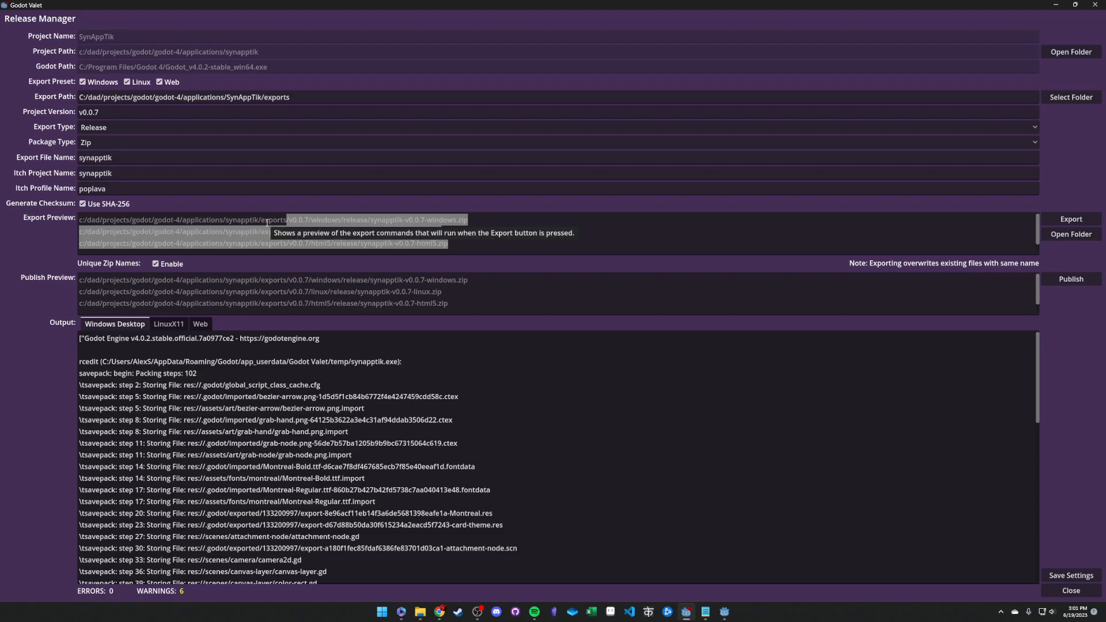
{"action": "left_click", "coordinate": [222, 286]}
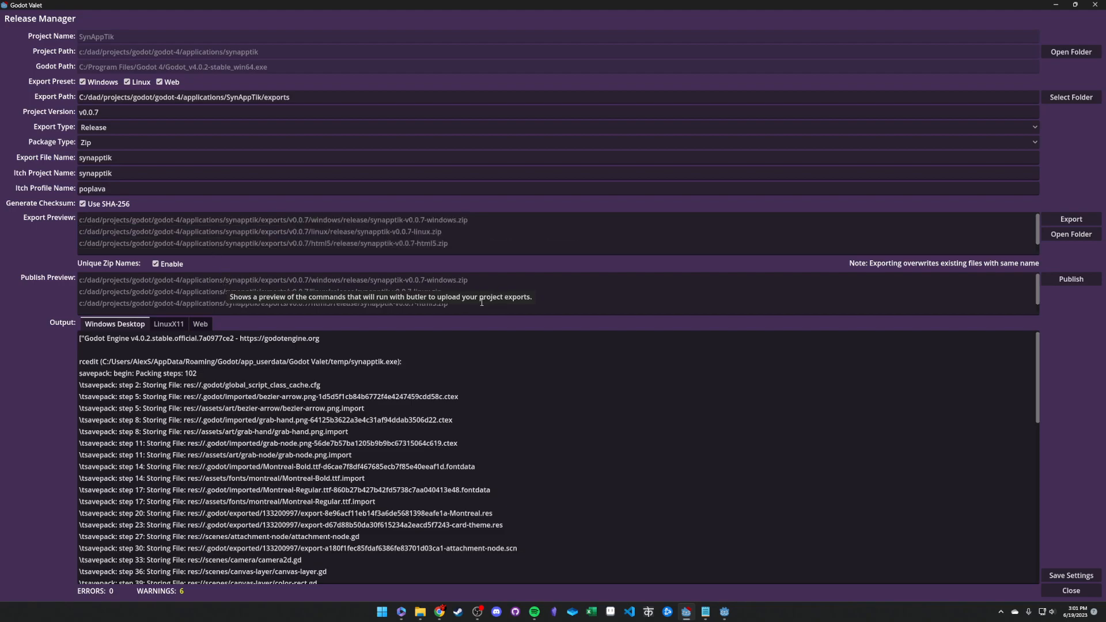
{"action": "left_click_drag", "start_coordinate": [484, 304], "coordinate": [72, 281]}
{"action": "left_click", "coordinate": [358, 292]}
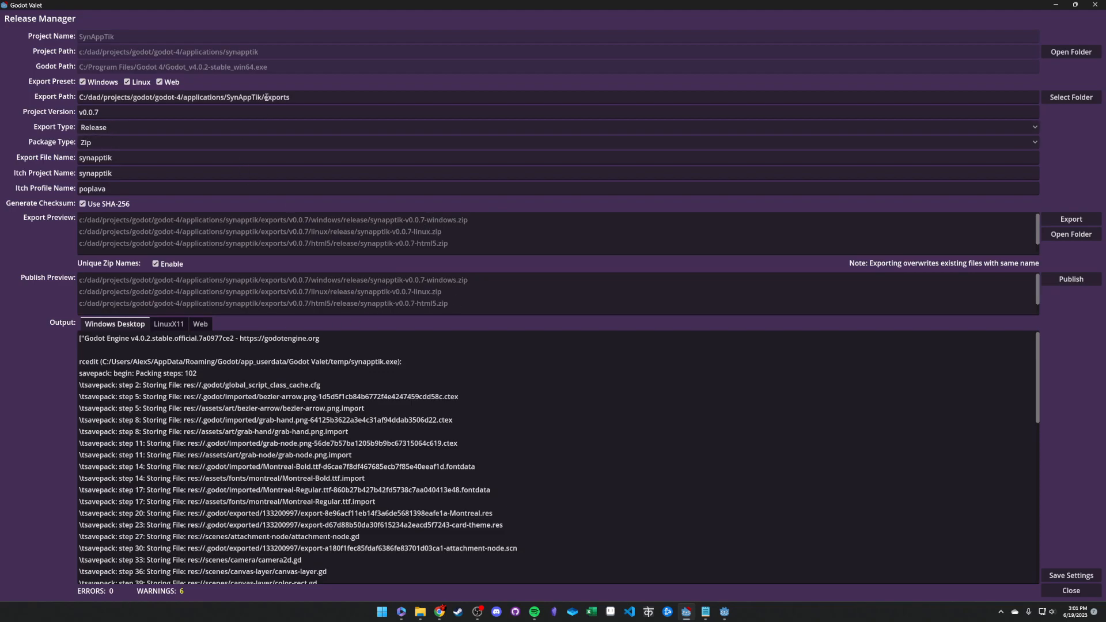
{"action": "double_click", "coordinate": [254, 51]}
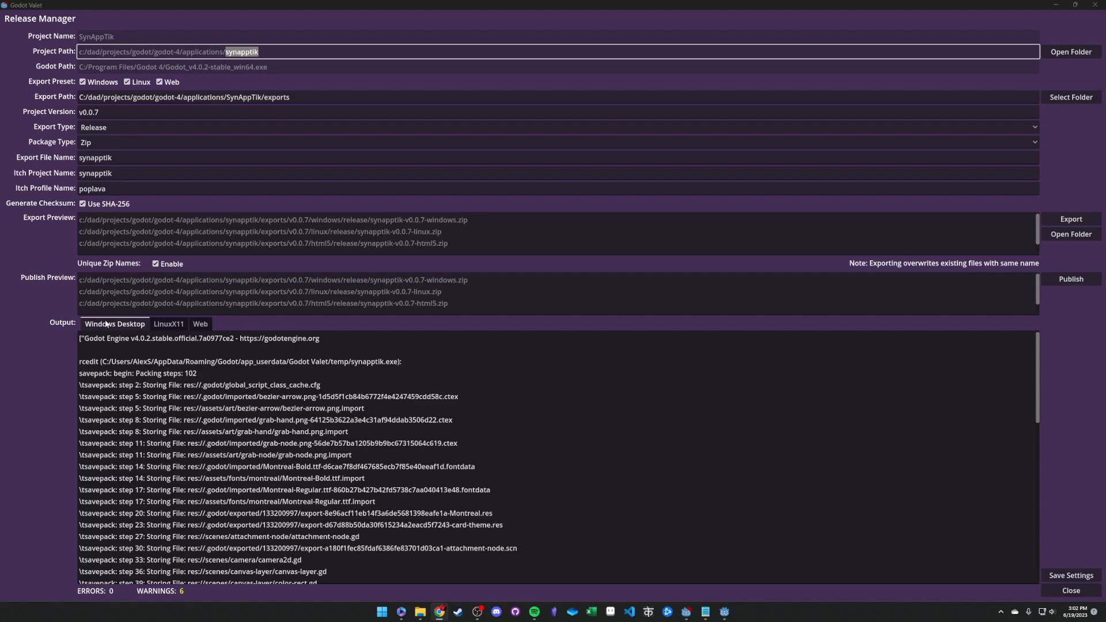
Step: Try to publish the v0.0.7 builds to itch.io, save the settings and check the Butler Windows, Linux and Html5 output
{"action": "left_click", "coordinate": [1070, 280]}
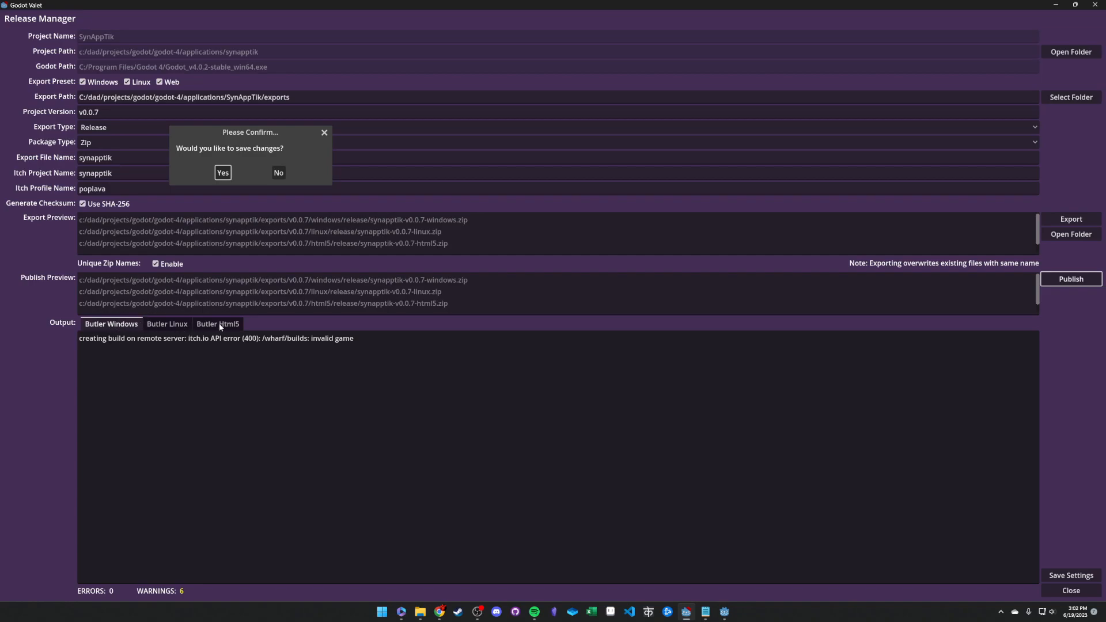
{"action": "left_click", "coordinate": [222, 173]}
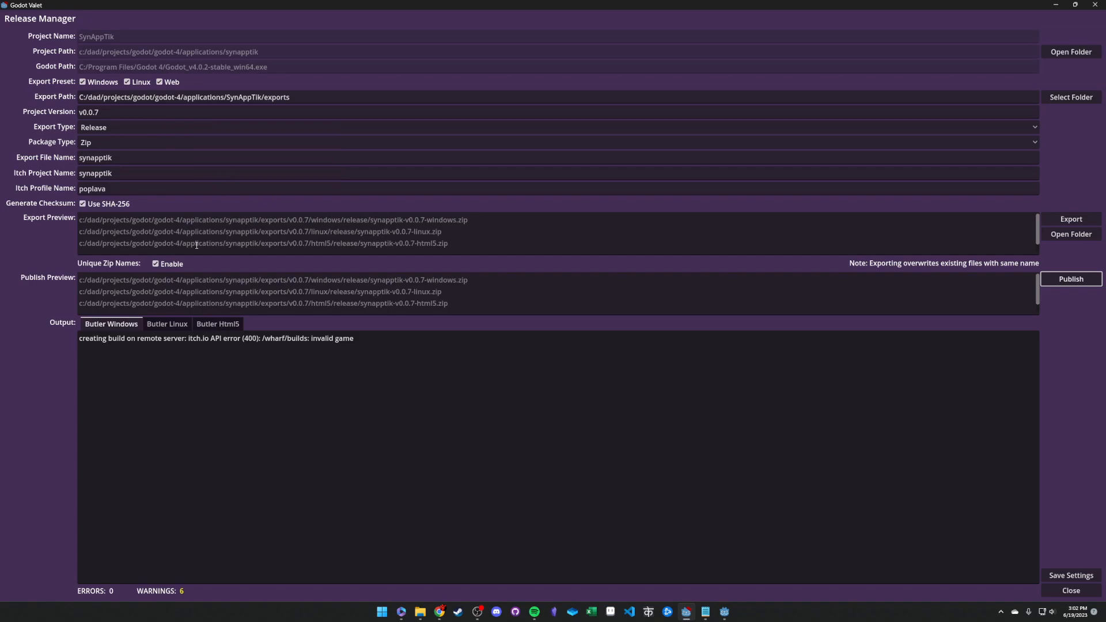
{"action": "left_click", "coordinate": [174, 324]}
{"action": "left_click", "coordinate": [218, 322]}
{"action": "left_click", "coordinate": [124, 324]}
{"action": "left_click_drag", "start_coordinate": [103, 340], "coordinate": [337, 340]}
{"action": "left_click", "coordinate": [211, 350]}
{"action": "left_click", "coordinate": [166, 338]}
Step: Switch to the browser to check the SynAppTik page on itch.io and move the browser window out of the way
{"action": "key", "text": "alt+Tab"}
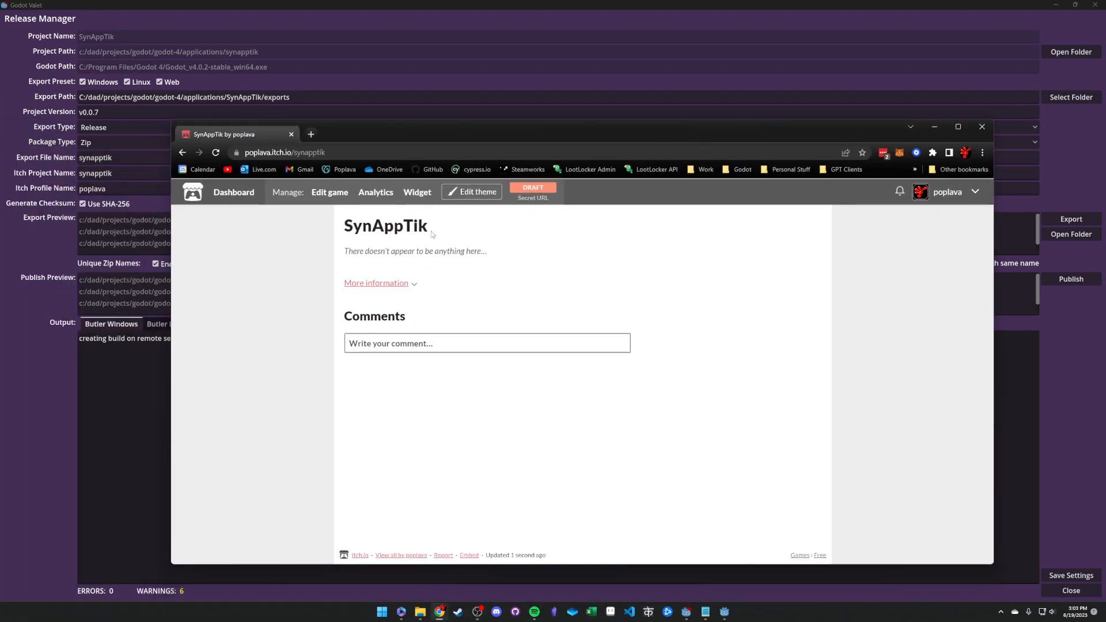
{"action": "double_click", "coordinate": [385, 227]}
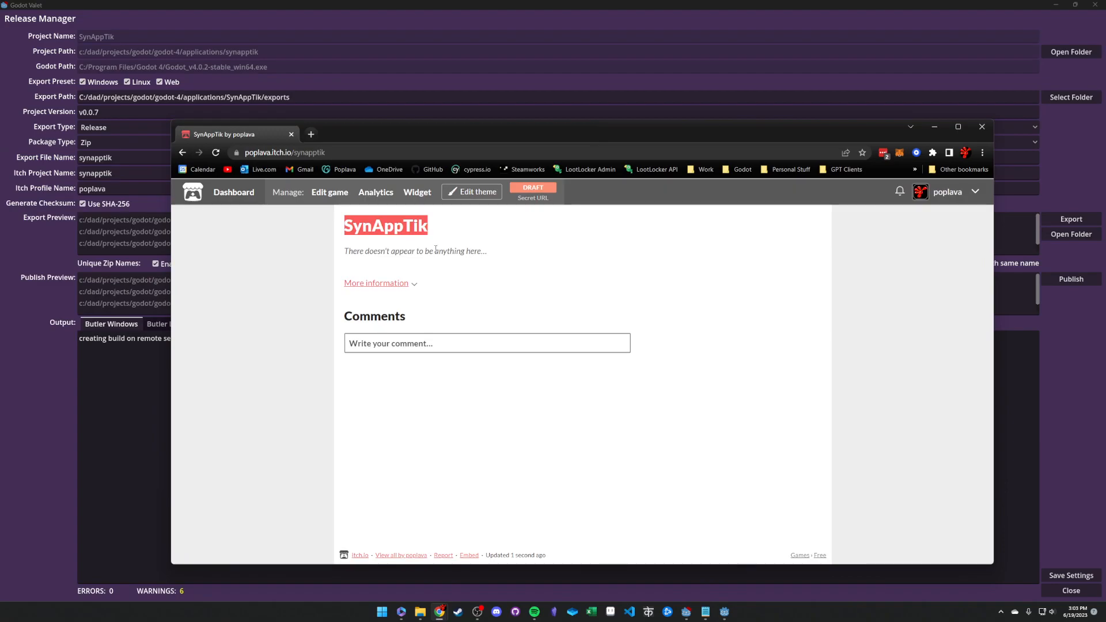
{"action": "left_click_drag", "start_coordinate": [776, 140], "coordinate": [1105, 201]}
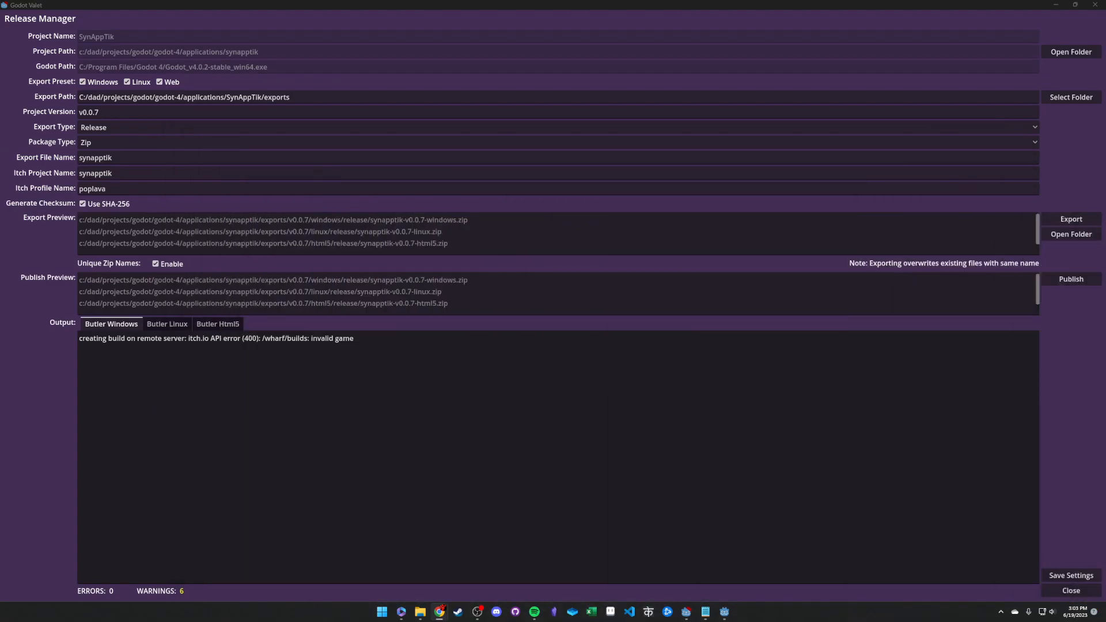
Step: Publish the v0.0.7 Windows, Linux and Web builds to the SynAppTik itch.io page again, saving the settings
{"action": "left_click", "coordinate": [1068, 279]}
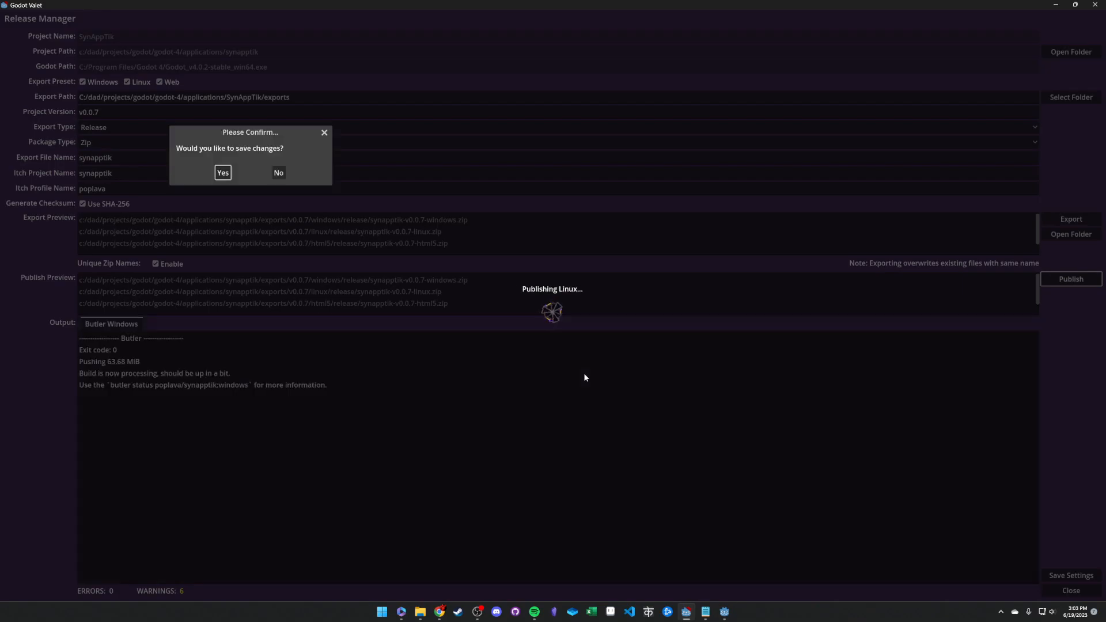
{"action": "left_click", "coordinate": [223, 172]}
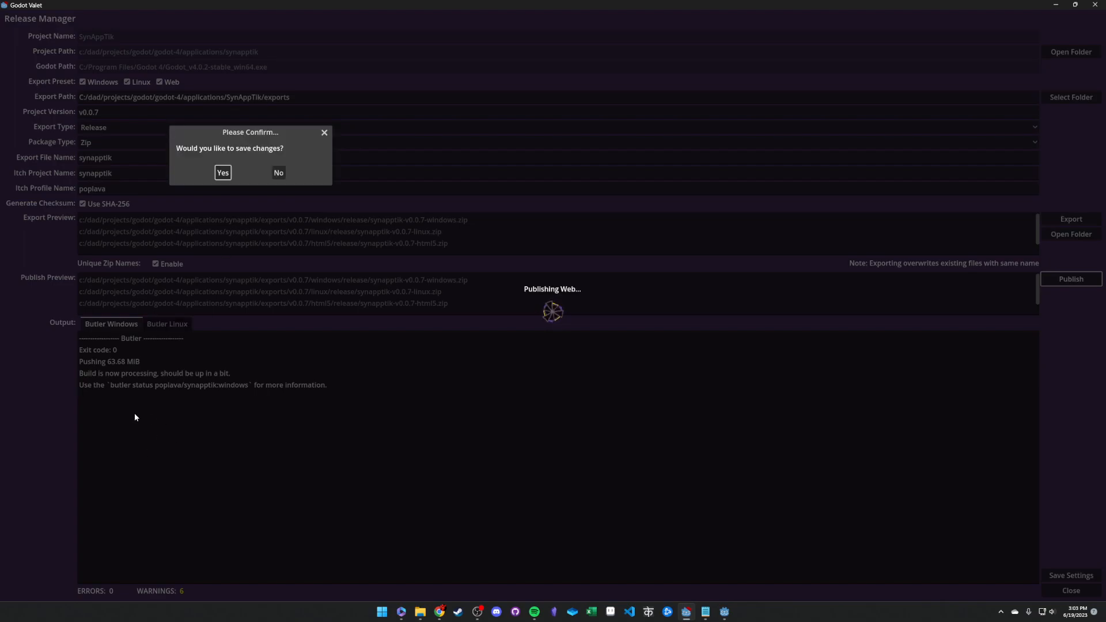
{"action": "left_click", "coordinate": [222, 173]}
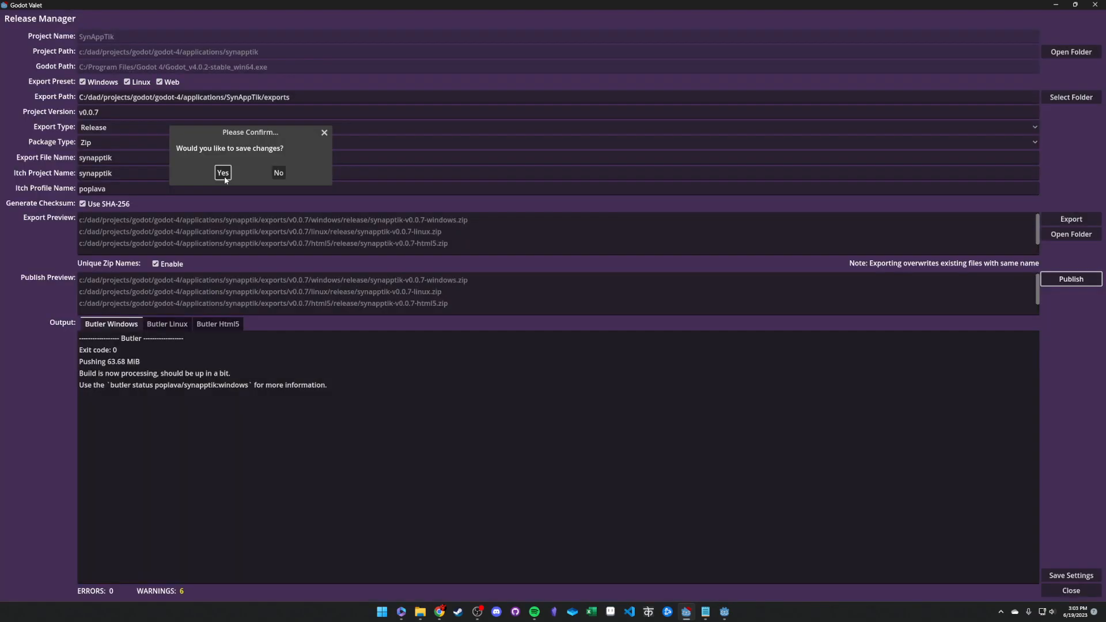
{"action": "left_click", "coordinate": [222, 173]}
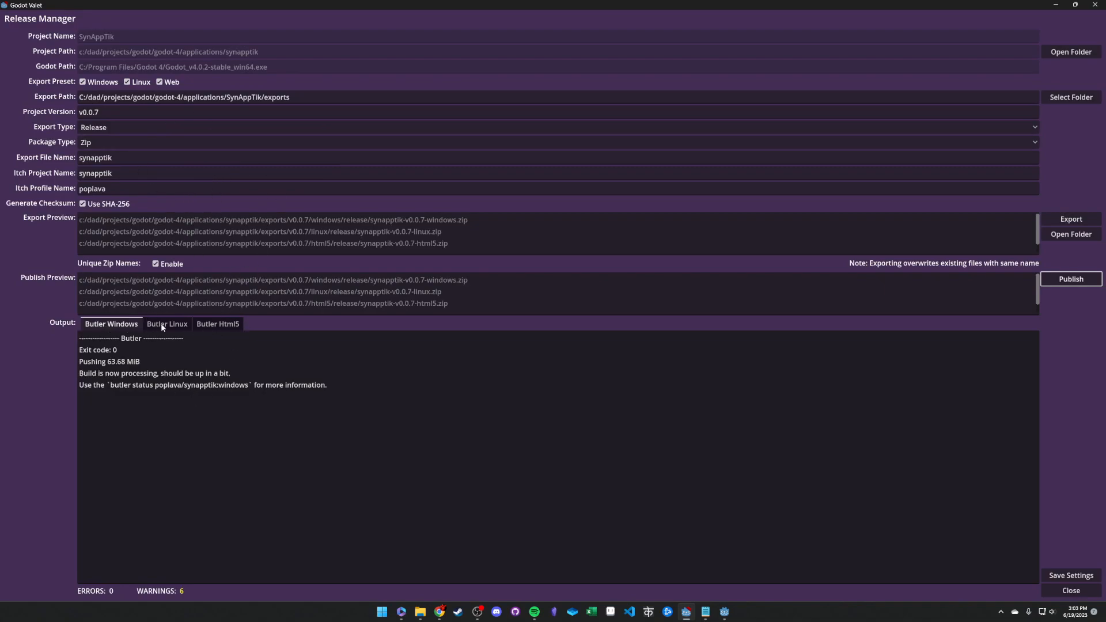
Step: Examine the build processing message in the Butler Windows output
{"action": "left_click_drag", "start_coordinate": [83, 350], "coordinate": [208, 376]}
{"action": "left_click", "coordinate": [126, 352]}
{"action": "left_click", "coordinate": [143, 363]}
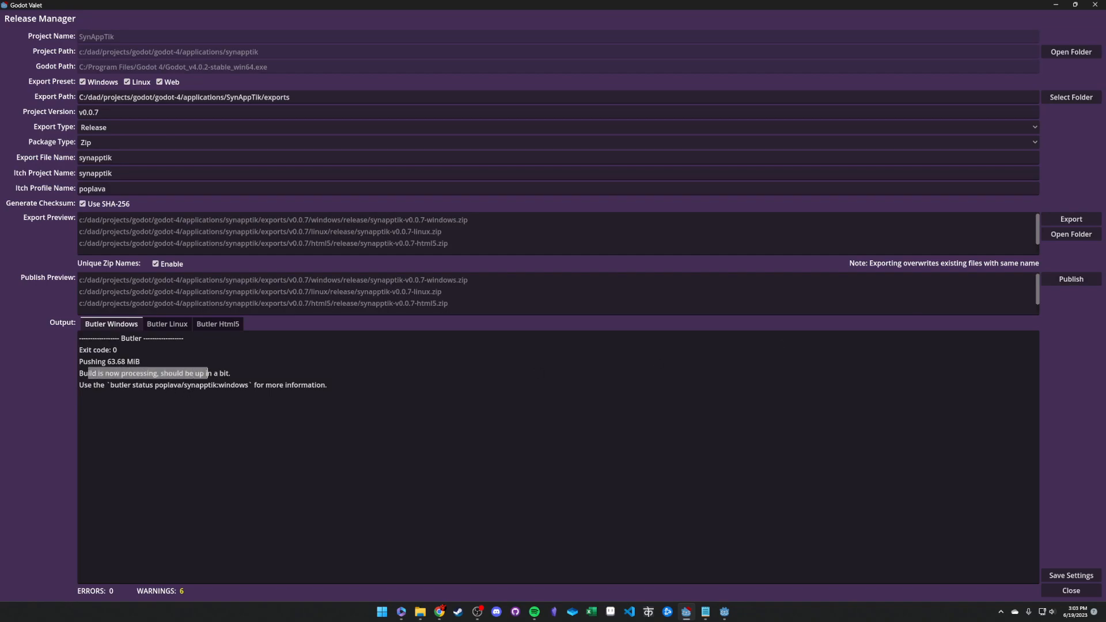
Step: Bring the browser window back into view and open the Uploads section of SynAppTik's edit page on itch.io
{"action": "left_click_drag", "start_coordinate": [1105, 59], "coordinate": [336, 60]}
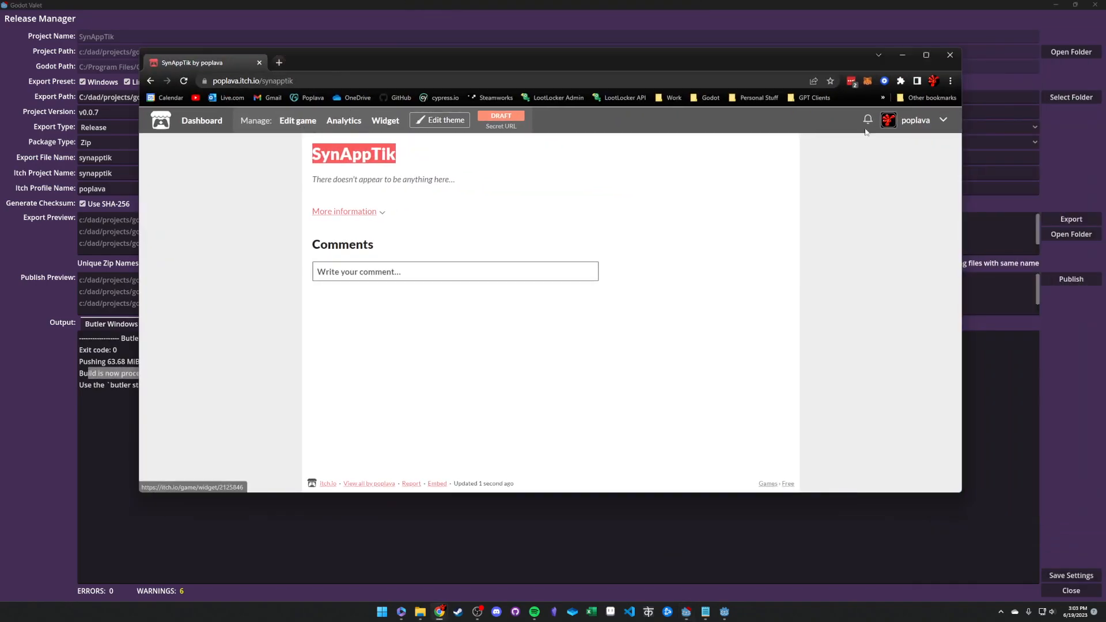
{"action": "left_click", "coordinate": [317, 126]}
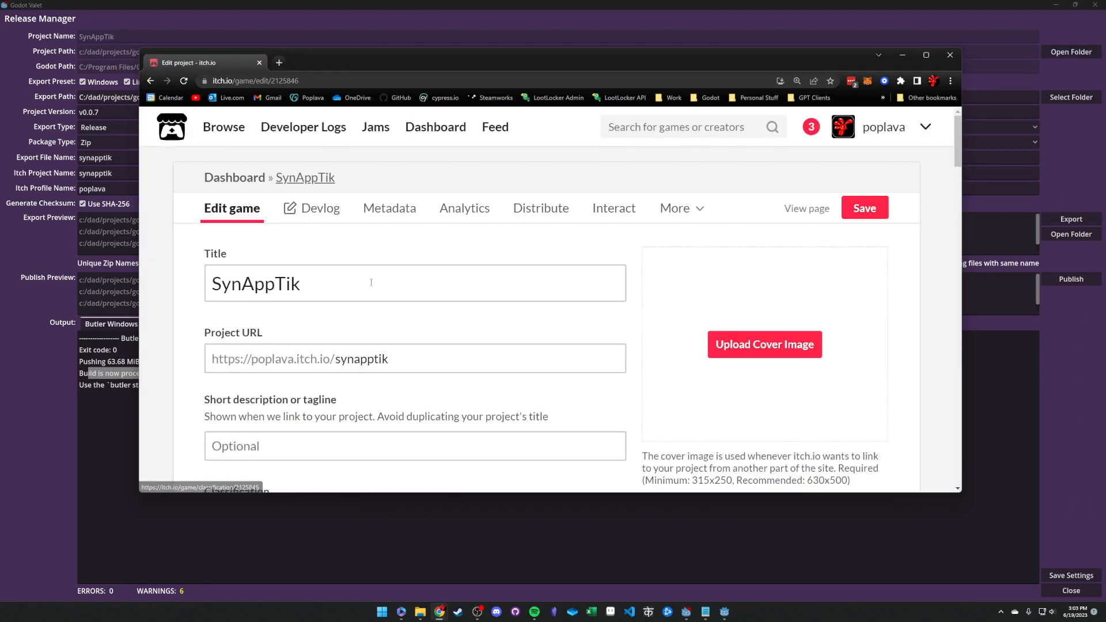
{"action": "scroll", "coordinate": [333, 318], "scroll_direction": "down", "scroll_amount": 3}
{"action": "scroll", "coordinate": [333, 317], "scroll_direction": "up", "scroll_amount": 2, "text": "ctrl"}
{"action": "scroll", "coordinate": [323, 315], "scroll_direction": "down", "scroll_amount": 10}
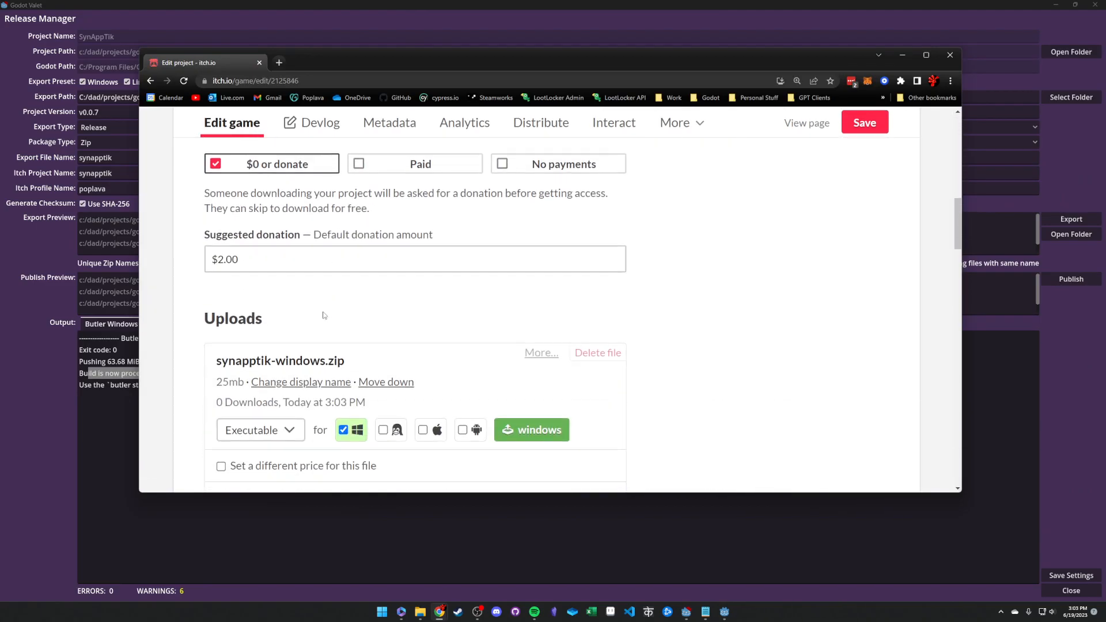
Step: Check the synapptik-windows.zip, synapptik-linux.zip and synapptik-html5.zip entries among the game's uploads
{"action": "left_click_drag", "start_coordinate": [224, 157], "coordinate": [344, 157]}
{"action": "scroll", "coordinate": [292, 297], "scroll_direction": "down", "scroll_amount": 2}
{"action": "left_click_drag", "start_coordinate": [249, 240], "coordinate": [304, 240]}
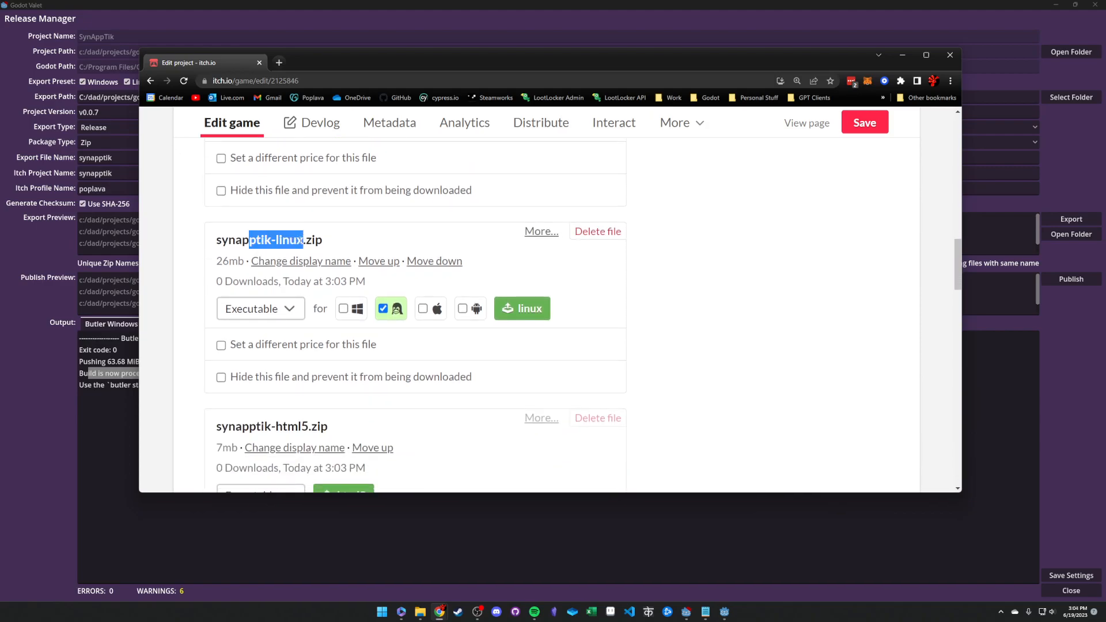
{"action": "scroll", "coordinate": [307, 381], "scroll_direction": "down", "scroll_amount": 2}
{"action": "left_click_drag", "start_coordinate": [250, 322], "coordinate": [304, 323]}
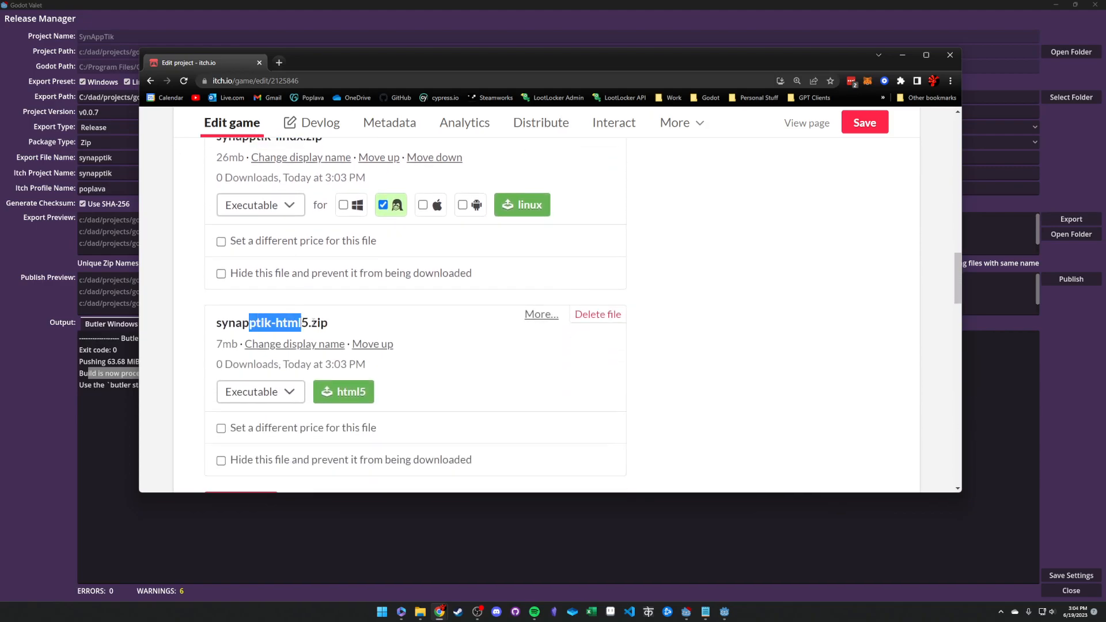
{"action": "scroll", "coordinate": [335, 332], "scroll_direction": "up", "scroll_amount": 10}
{"action": "scroll", "coordinate": [369, 350], "scroll_direction": "up", "scroll_amount": 5}
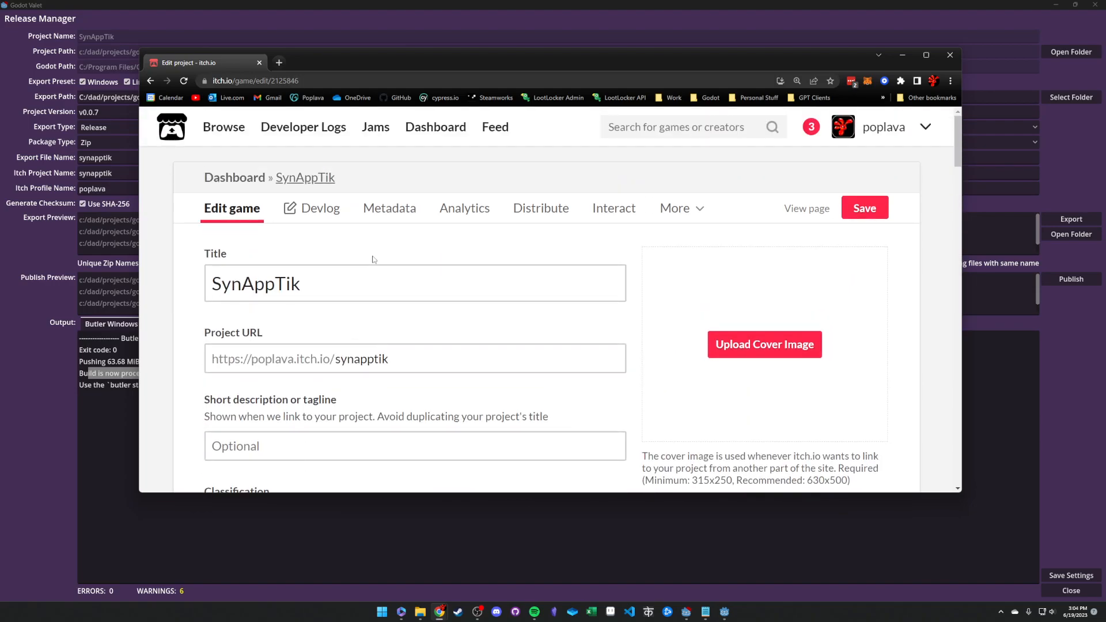
Step: Move the browser window out of the way and close the release manager, saving the changes
{"action": "left_click_drag", "start_coordinate": [357, 67], "coordinate": [1105, 190]}
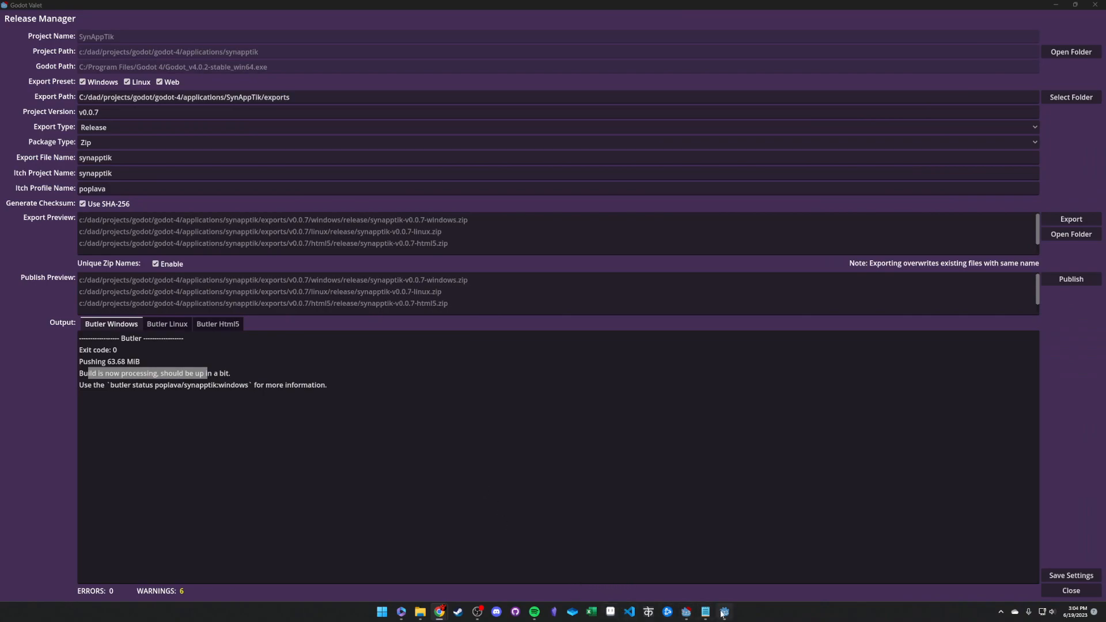
{"action": "left_click", "coordinate": [1059, 591]}
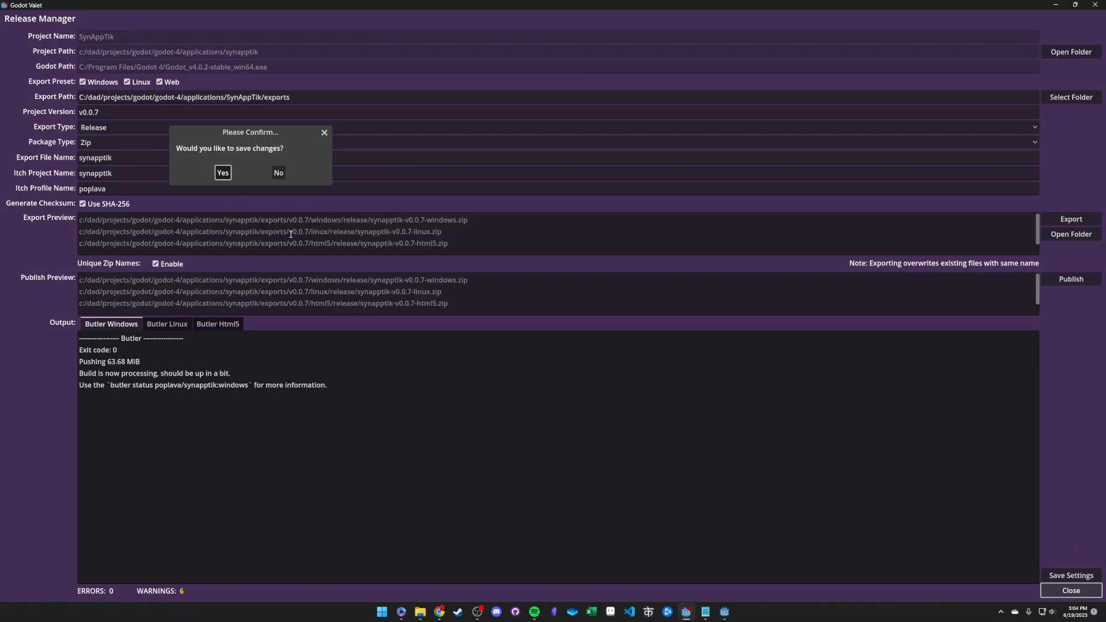
{"action": "left_click", "coordinate": [222, 173]}
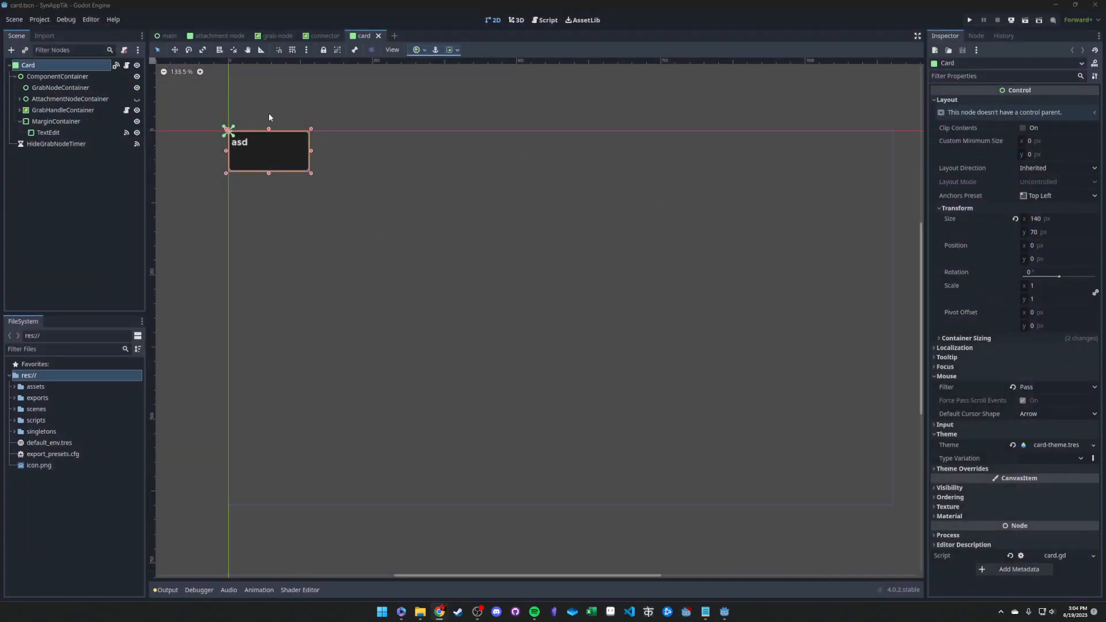
Step: In the SynAppTik project in the Godot editor, add "# Comment" to line 2 of scenes/camera/camera2d.gd and save the script
{"action": "left_click", "coordinate": [15, 408]}
{"action": "left_click", "coordinate": [19, 431]}
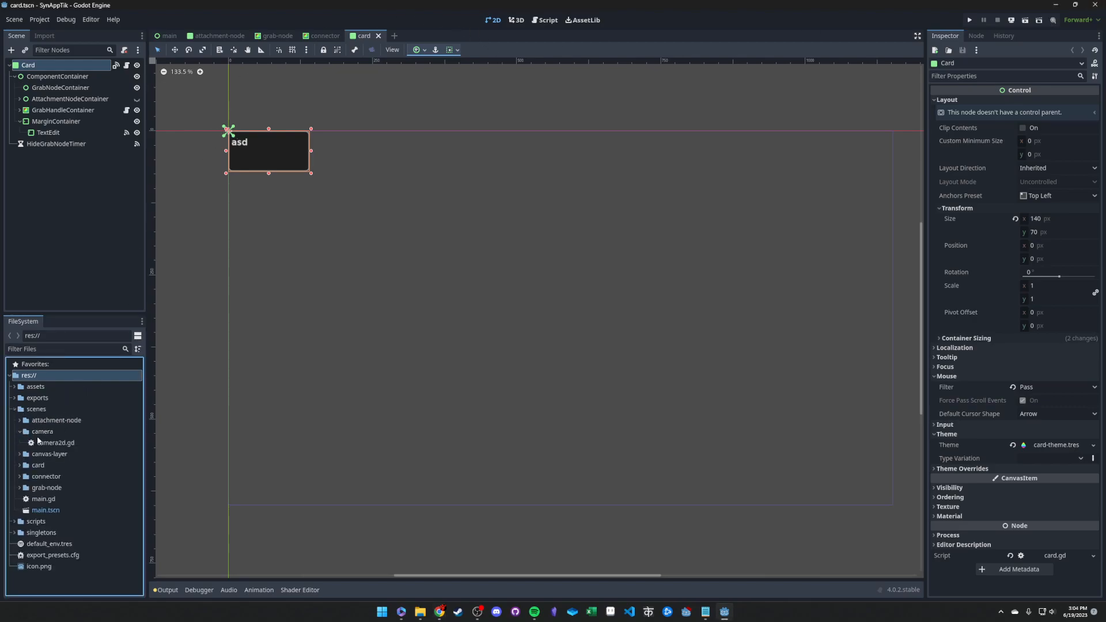
{"action": "double_click", "coordinate": [37, 441]}
{"action": "left_click", "coordinate": [351, 79]}
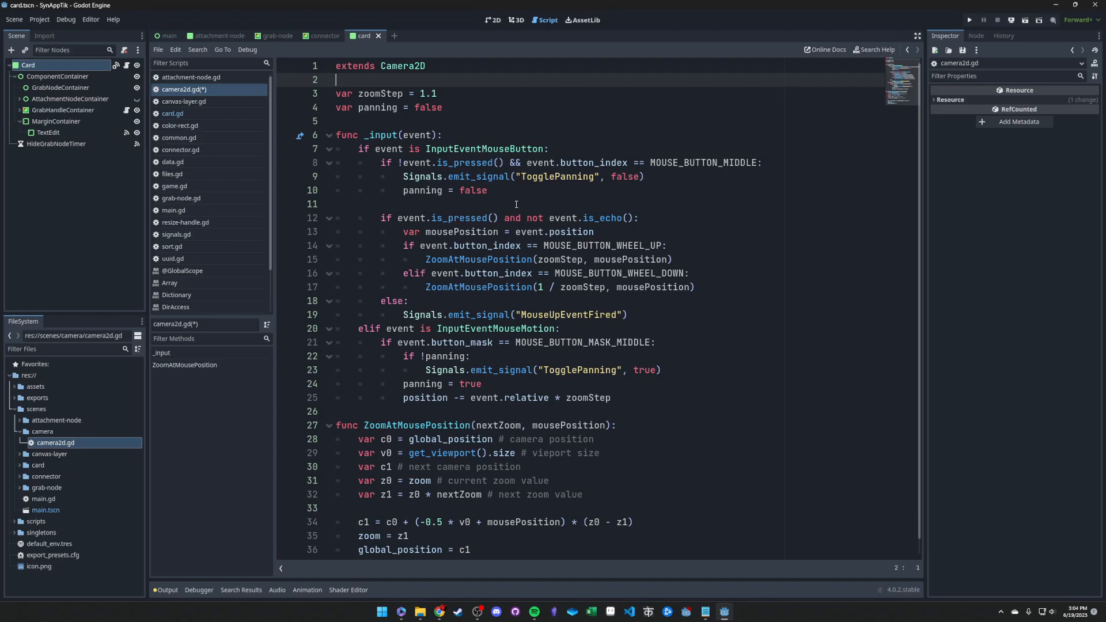
{"action": "type", "text": "# Comment"}
{"action": "key", "text": "ctrl+s"}
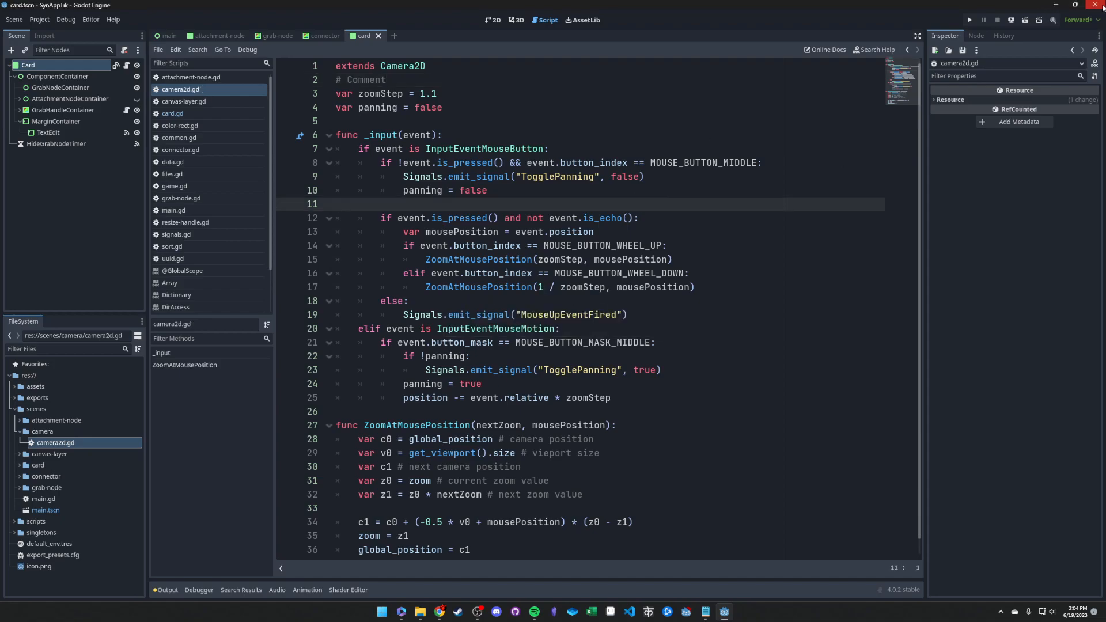
Step: Minimize the Godot editor, switch to Godot Valet and open the SynAppTik project in the release manager
{"action": "left_click", "coordinate": [1056, 4]}
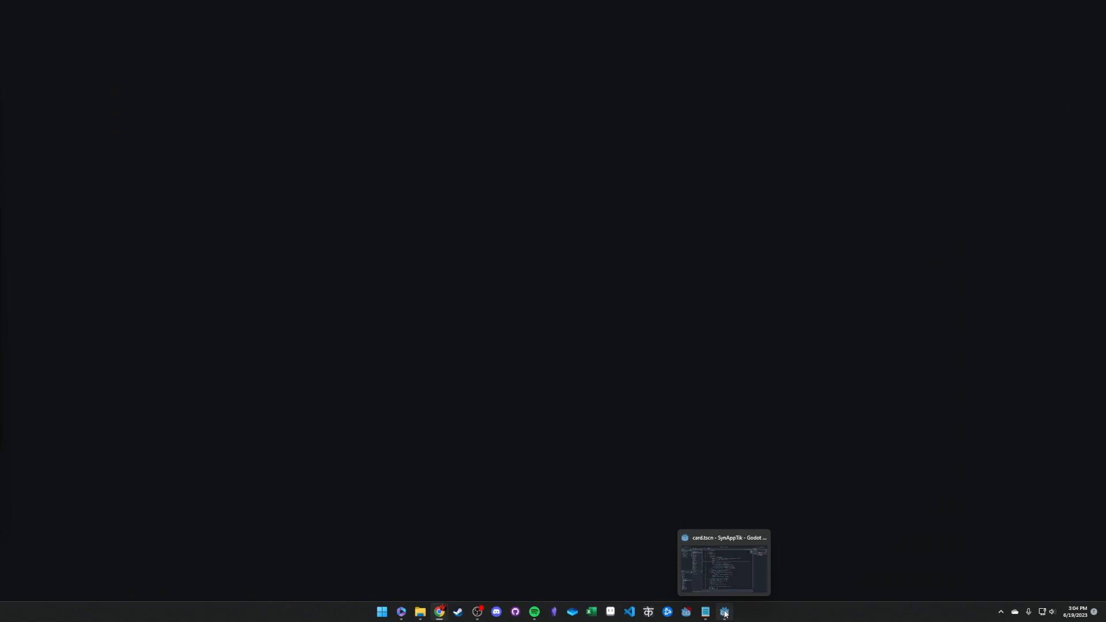
{"action": "left_click", "coordinate": [687, 613]}
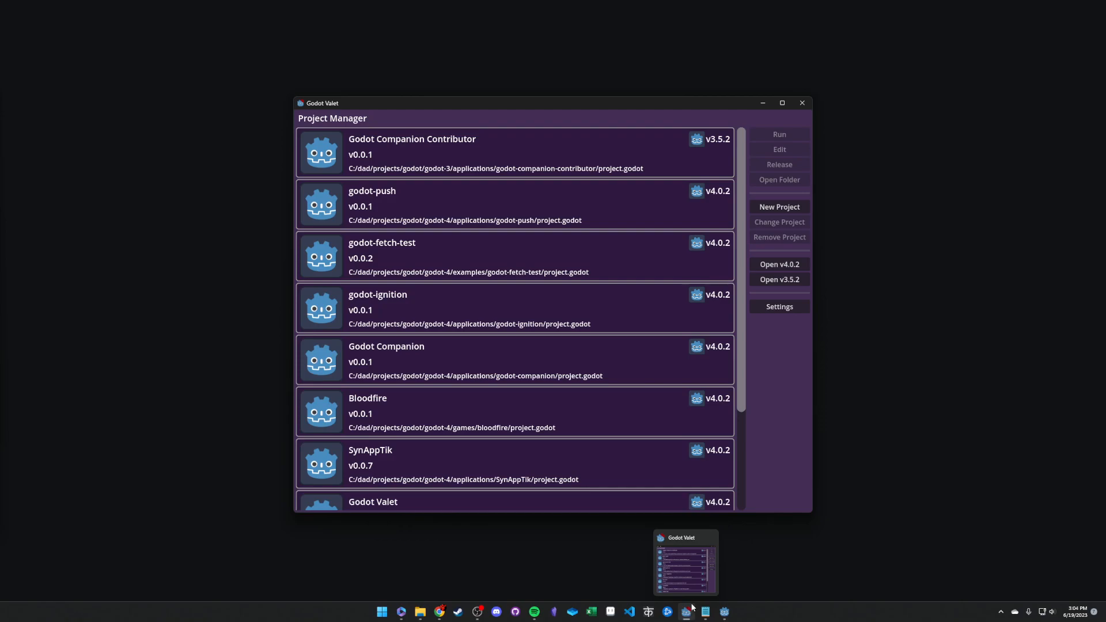
{"action": "mouse_move", "coordinate": [705, 612]}
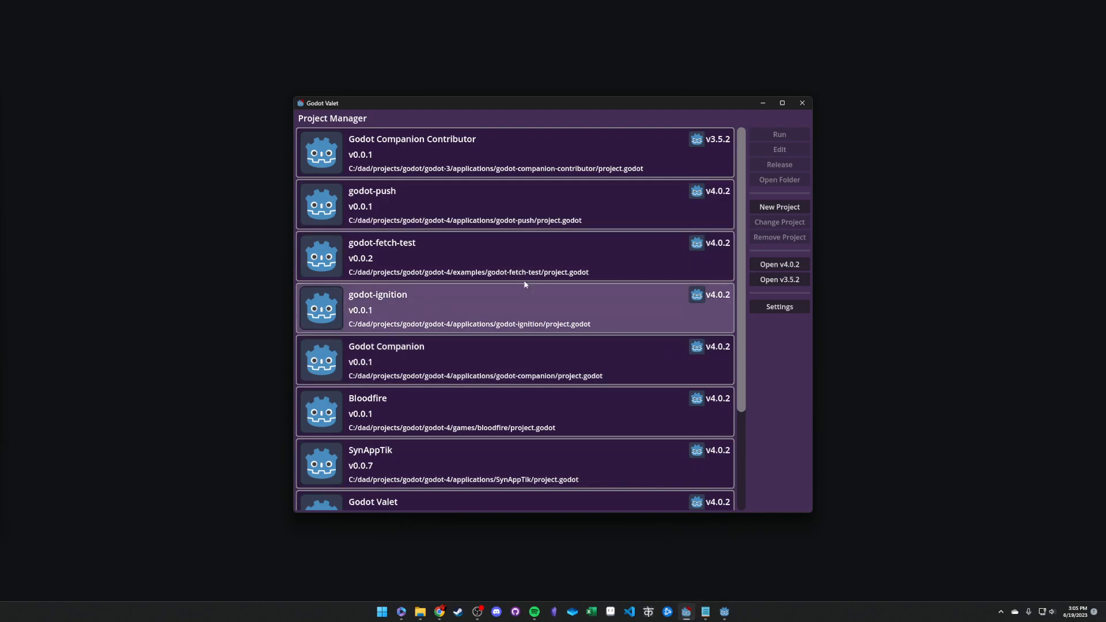
{"action": "left_click_drag", "start_coordinate": [544, 101], "coordinate": [521, 104]}
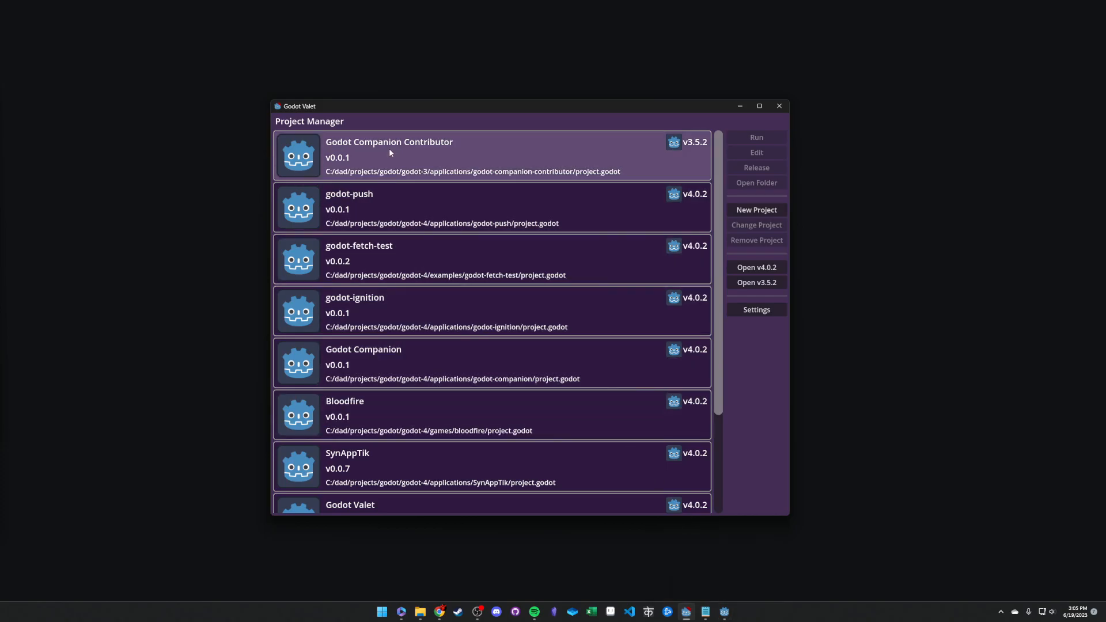
{"action": "left_click", "coordinate": [390, 464]}
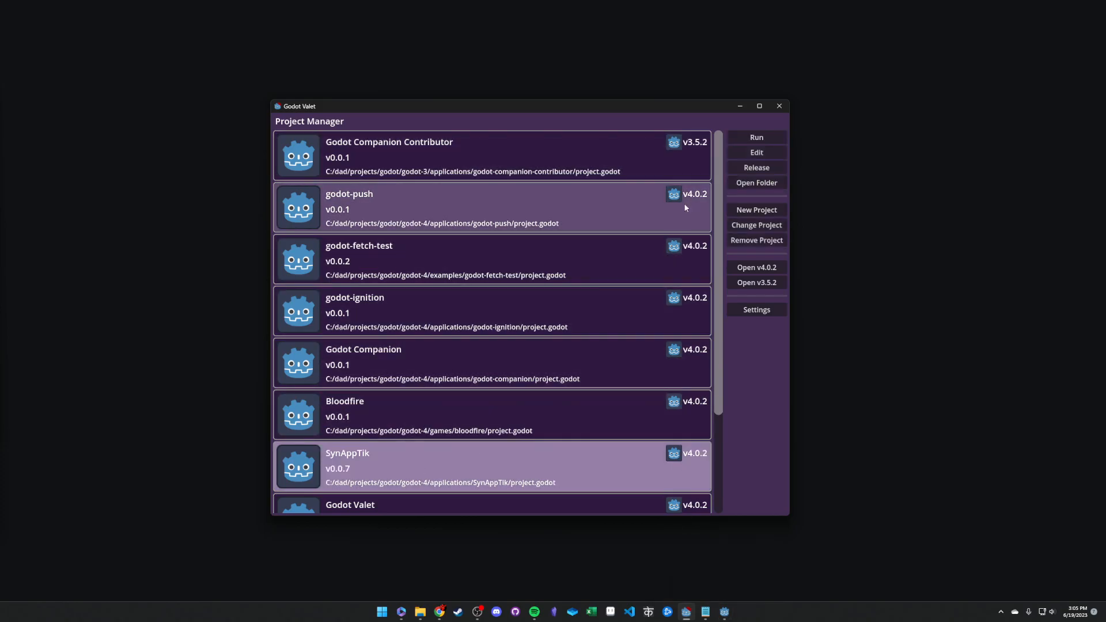
{"action": "left_click", "coordinate": [756, 168]}
Step: Set the project version to v0.0.8 and export the Windows, Linux and Web builds, saving the settings
{"action": "left_click", "coordinate": [388, 216]}
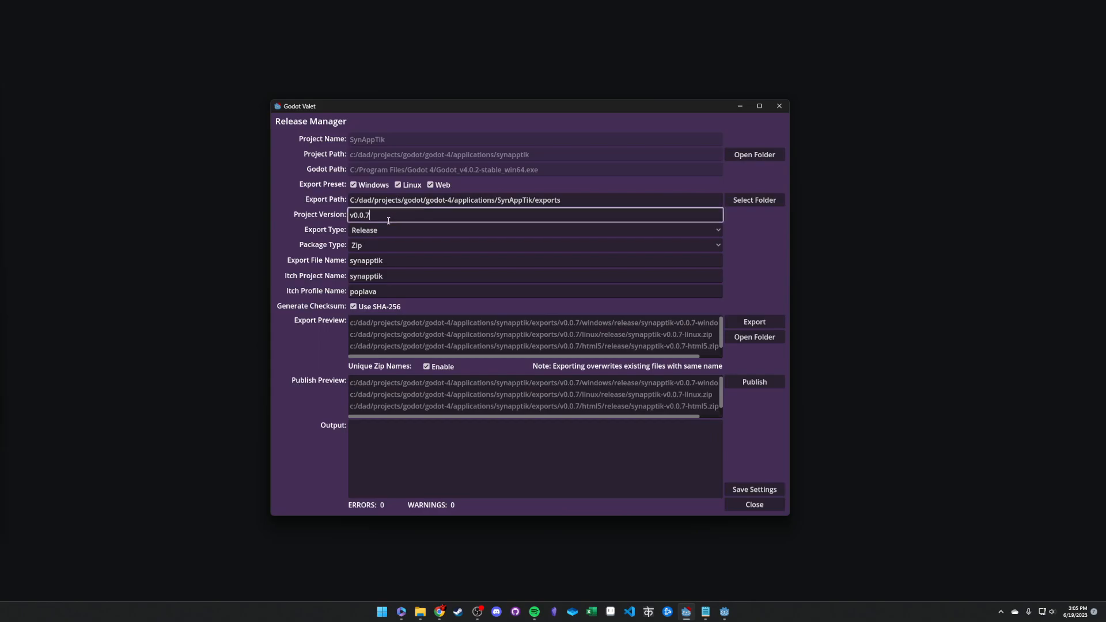
{"action": "key", "text": "BackSpace"}
{"action": "type", "text": "8"}
{"action": "left_click", "coordinate": [756, 320]}
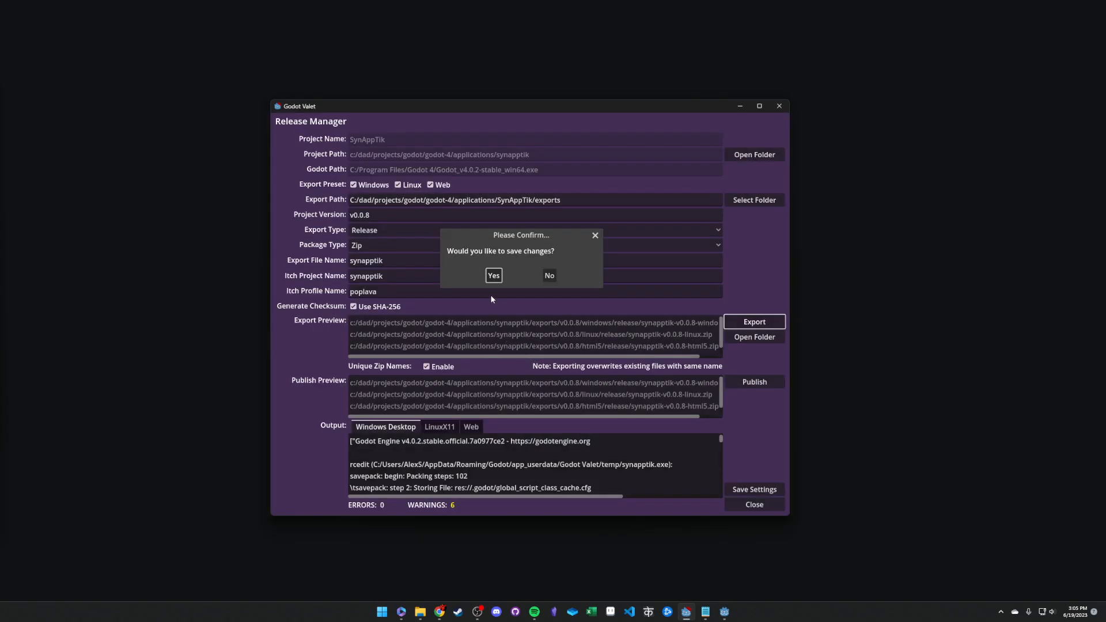
{"action": "left_click", "coordinate": [491, 277]}
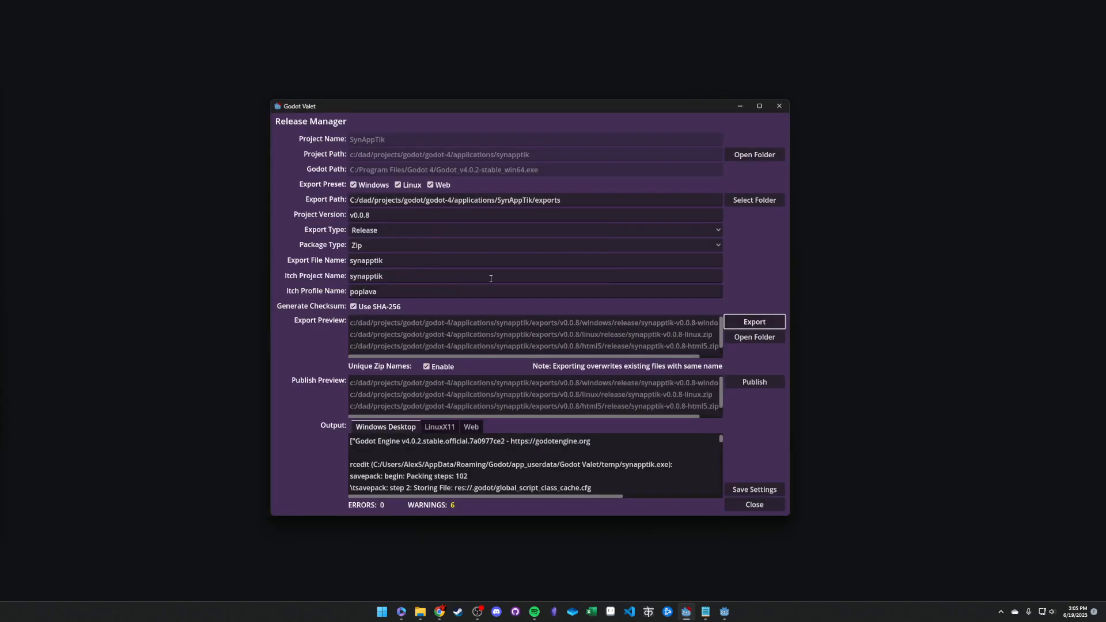
Step: Publish the v0.0.8 Windows, Linux and Web builds to itch.io and save the settings
{"action": "left_click", "coordinate": [755, 382]}
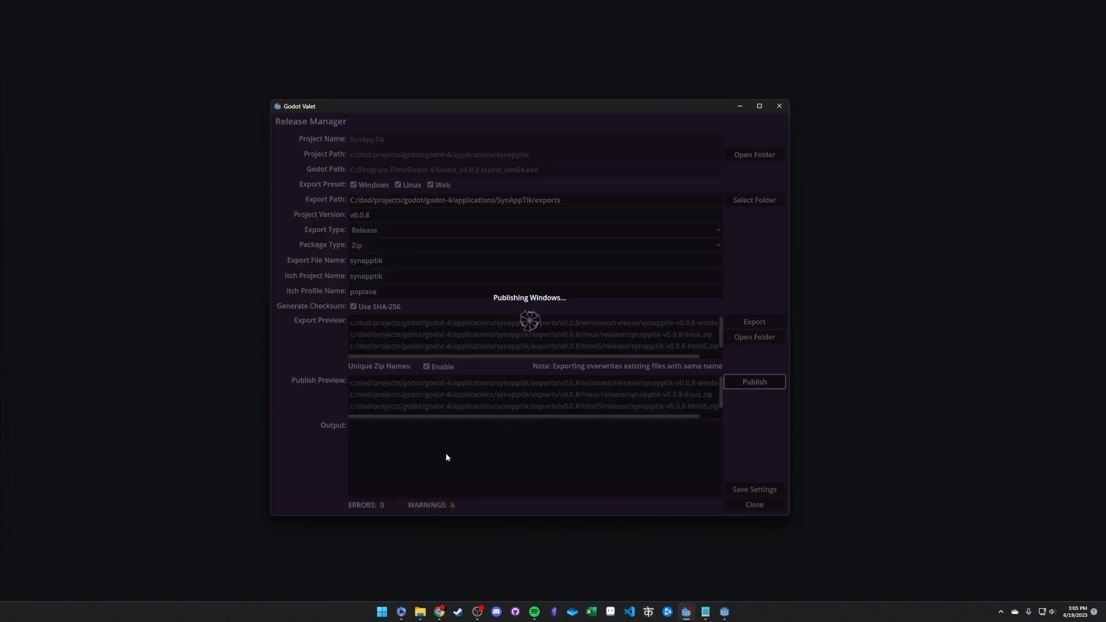
{"action": "left_click", "coordinate": [498, 278]}
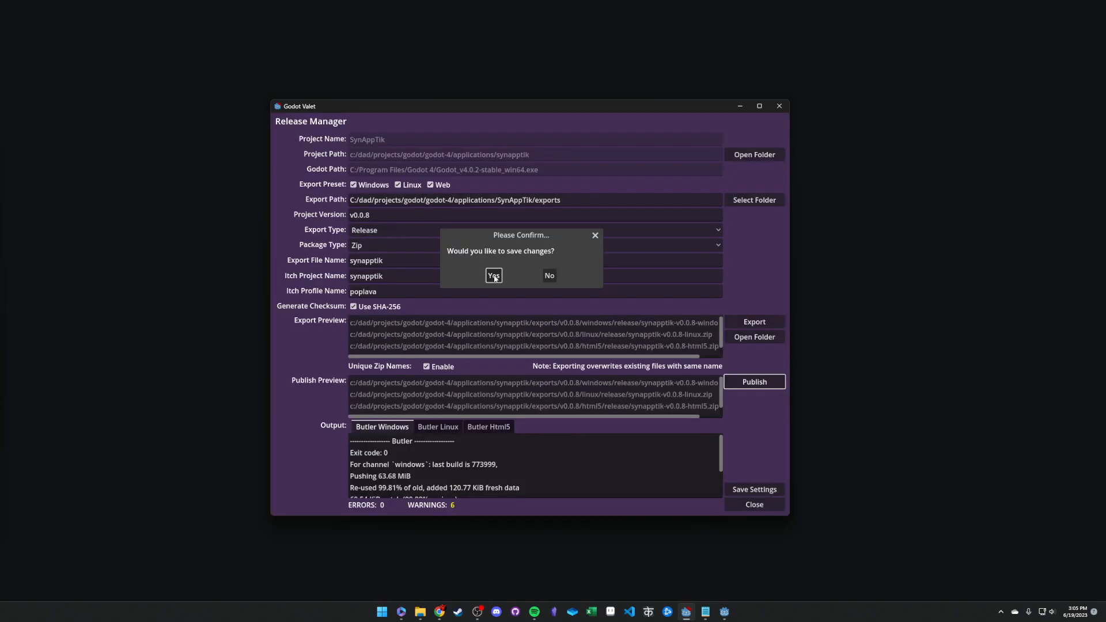
{"action": "left_click", "coordinate": [493, 275]}
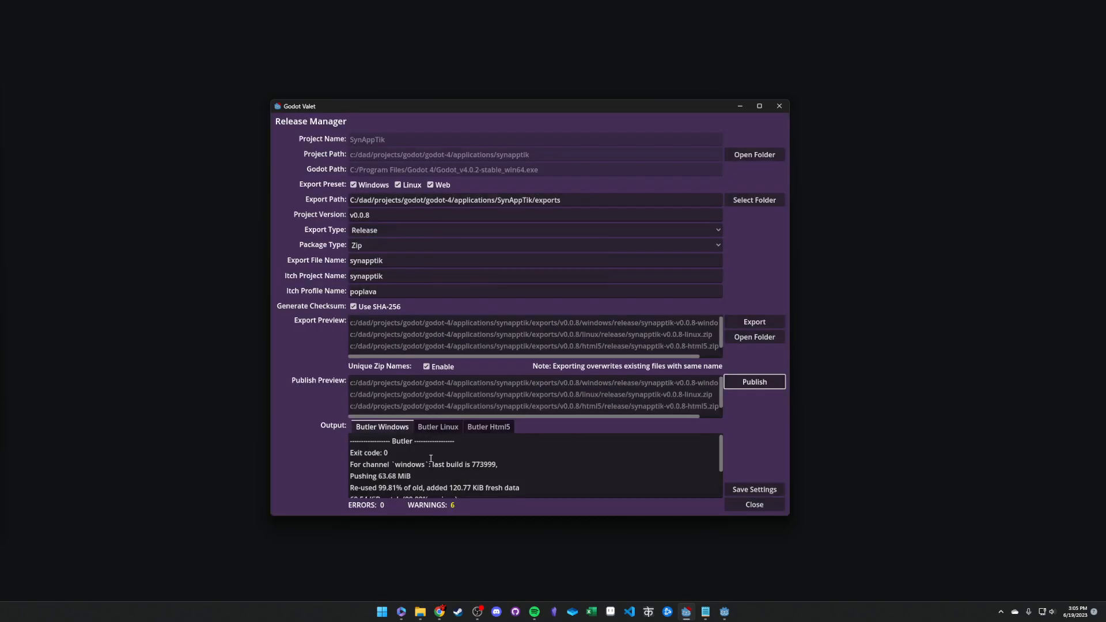
Step: Examine the upload patch details in the Butler Windows, Linux and Html5 outputs
{"action": "scroll", "coordinate": [391, 470], "scroll_direction": "down", "scroll_amount": 2}
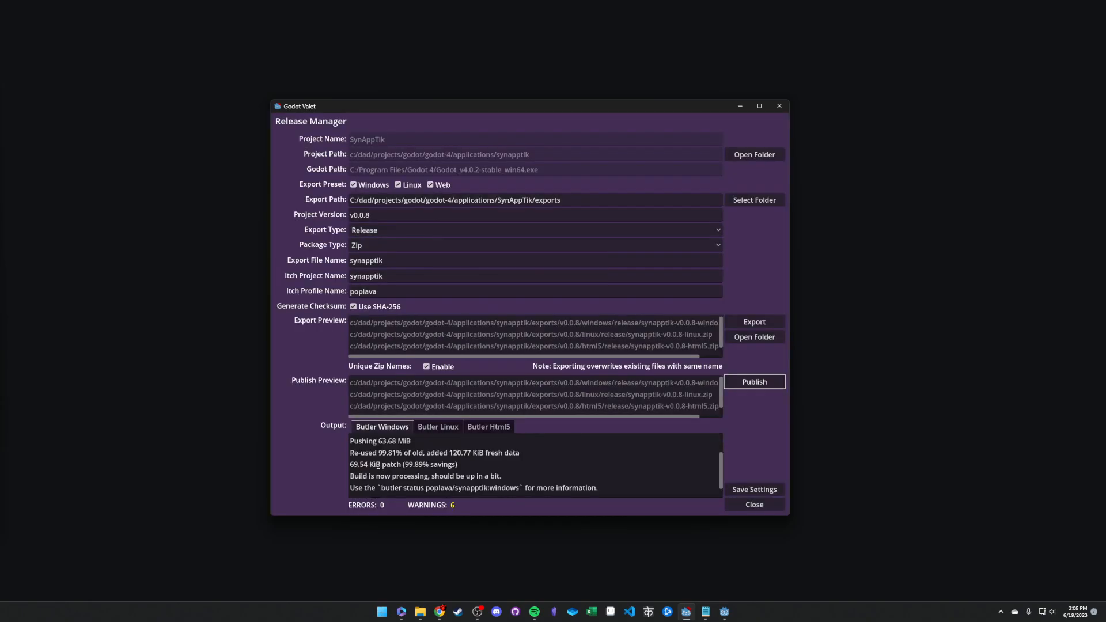
{"action": "left_click", "coordinate": [433, 426]}
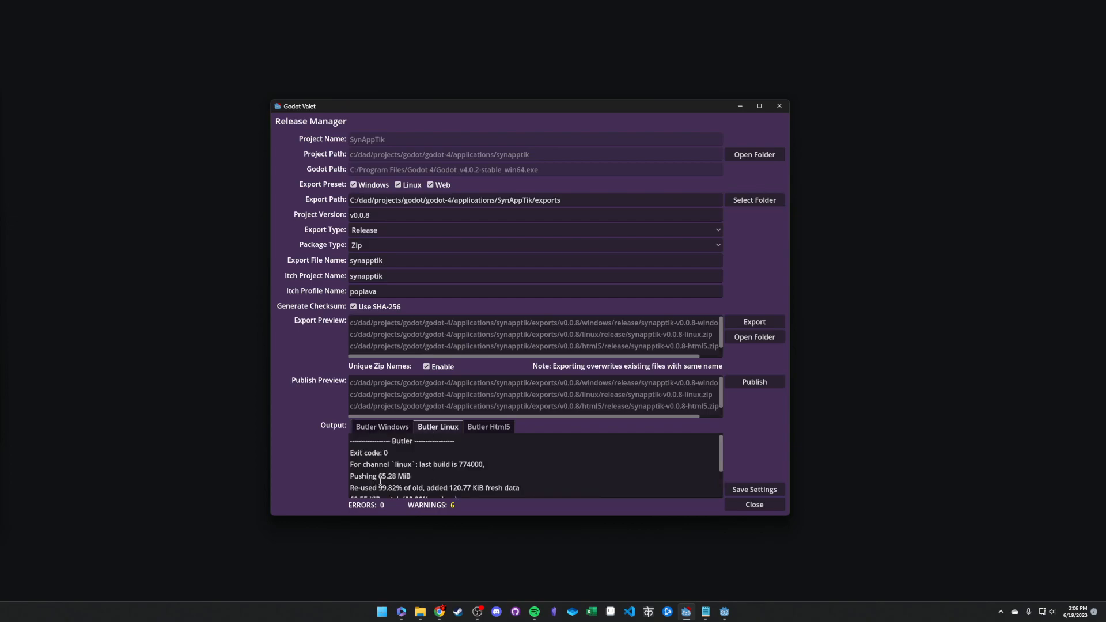
{"action": "left_click", "coordinate": [477, 427]}
{"action": "left_click", "coordinate": [375, 431]}
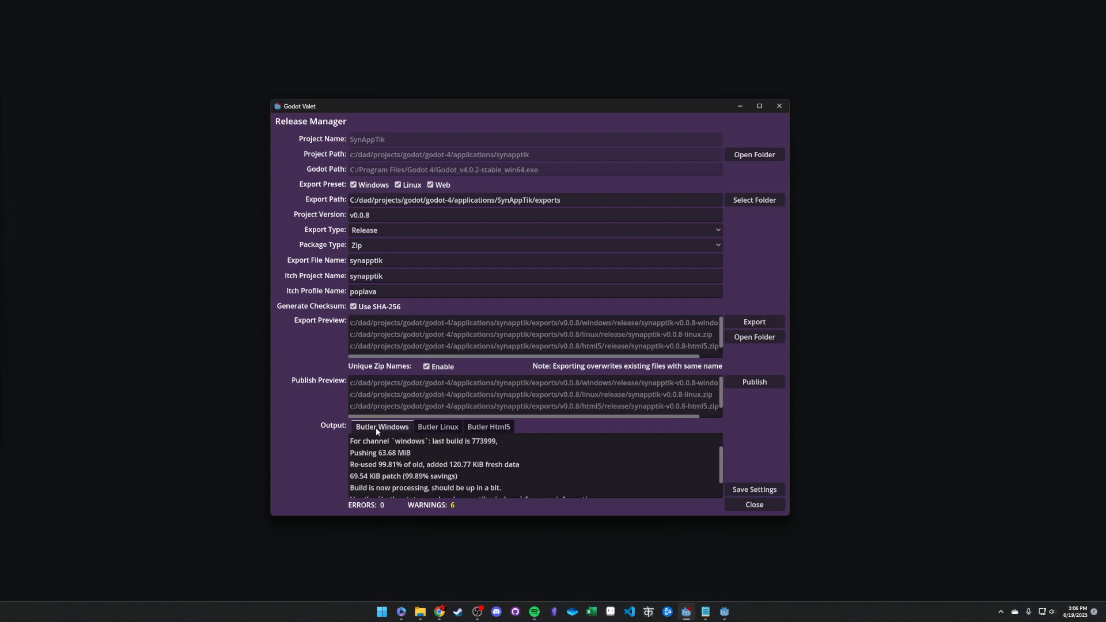